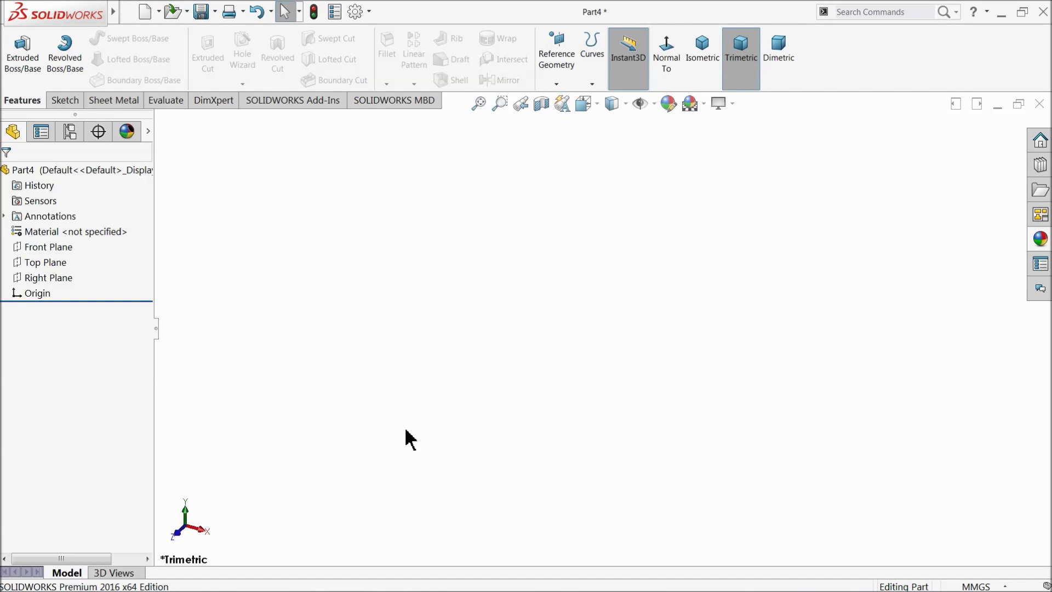
Step: Start a front-plane sketch with two concentric circles at the origin and two directly above
left_click(21, 247)
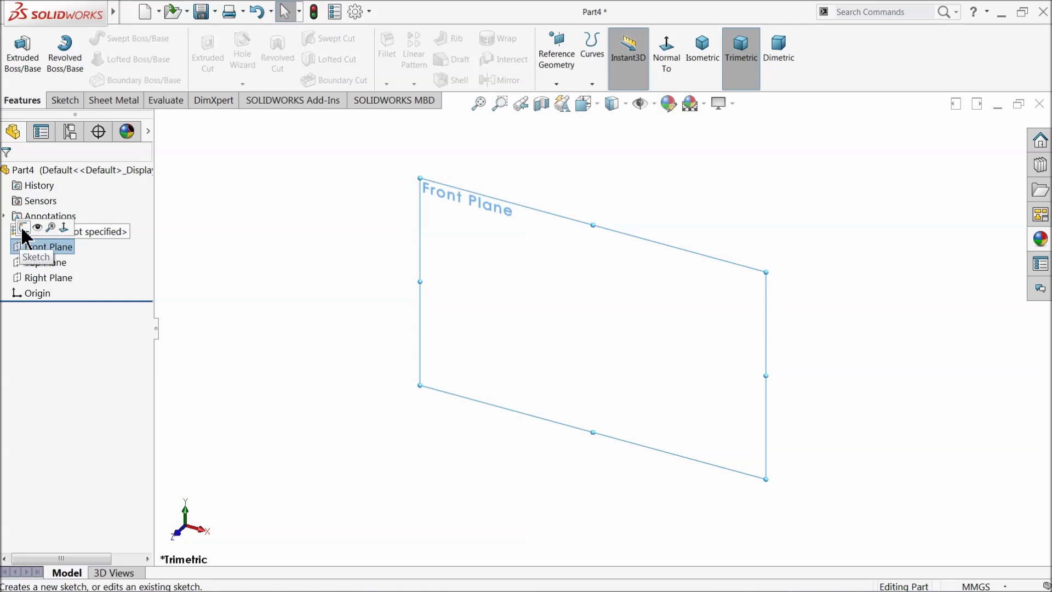
left_click(30, 230)
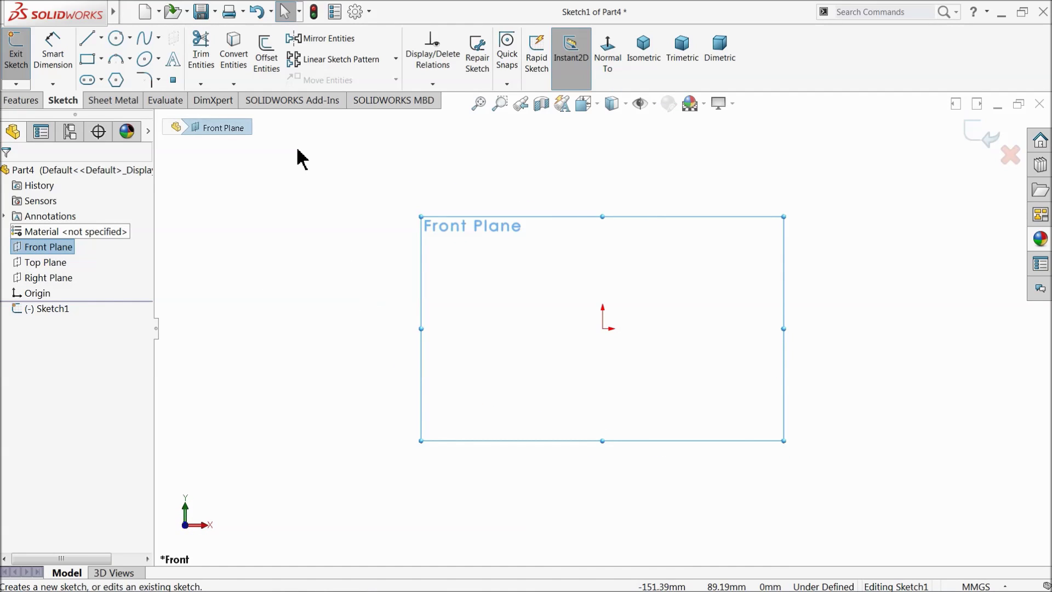
left_click(116, 39)
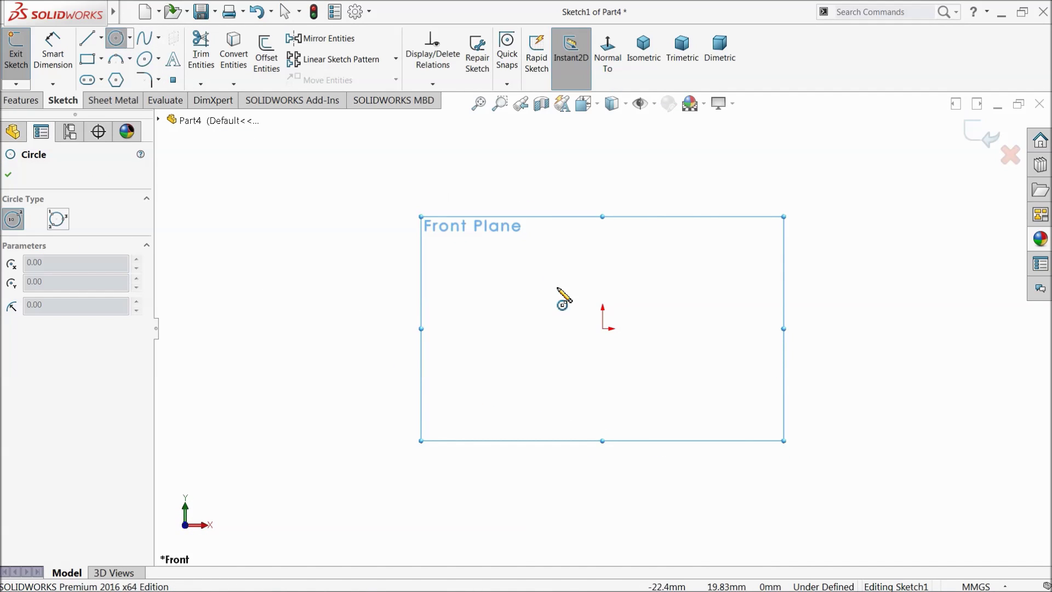
left_click(602, 328)
left_click(593, 285)
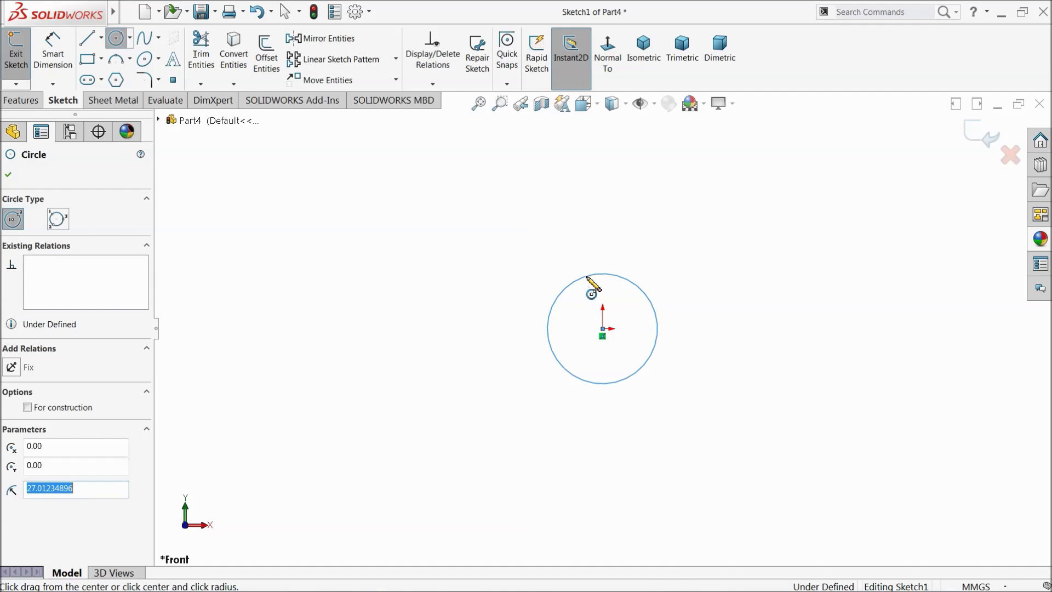
left_click(602, 329)
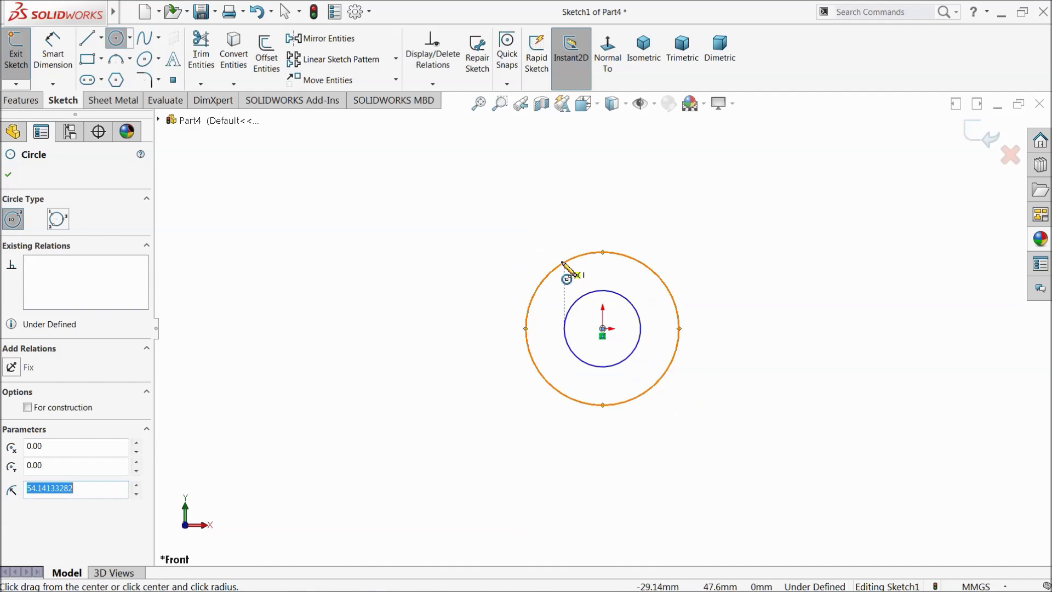
left_click(615, 300)
left_click(602, 197)
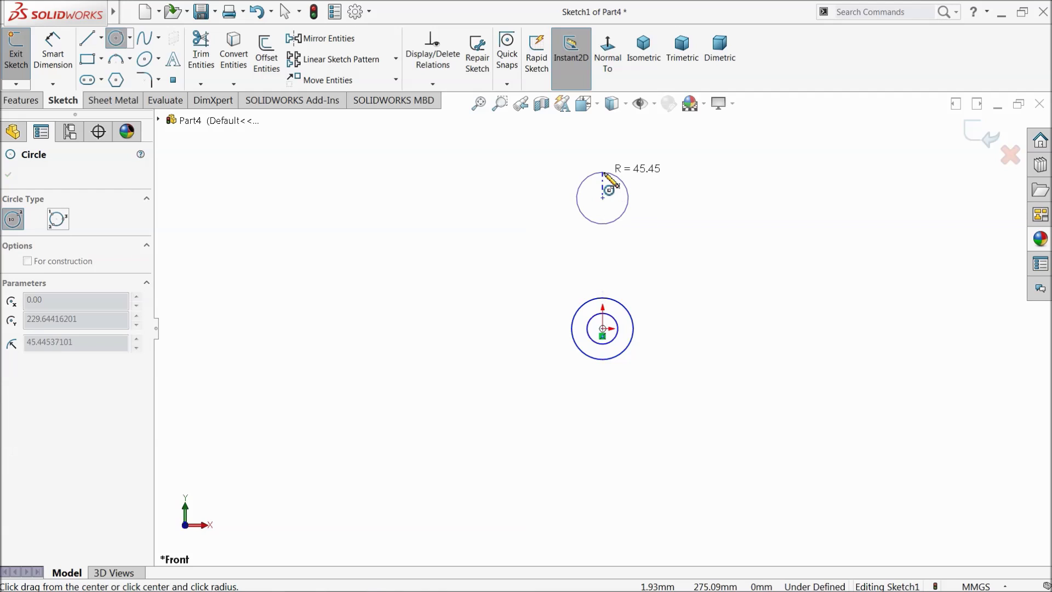
left_click(603, 172)
left_click(602, 198)
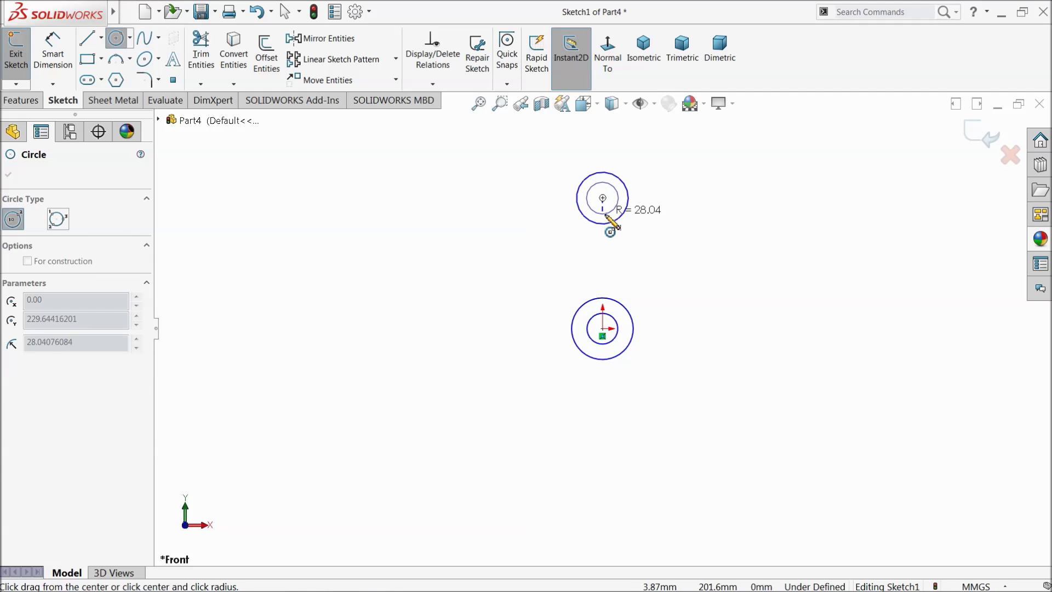
left_click(613, 211)
Step: Draw a vertical centerline from the upper circles' centre down to the origin
left_click(101, 38)
left_click(116, 71)
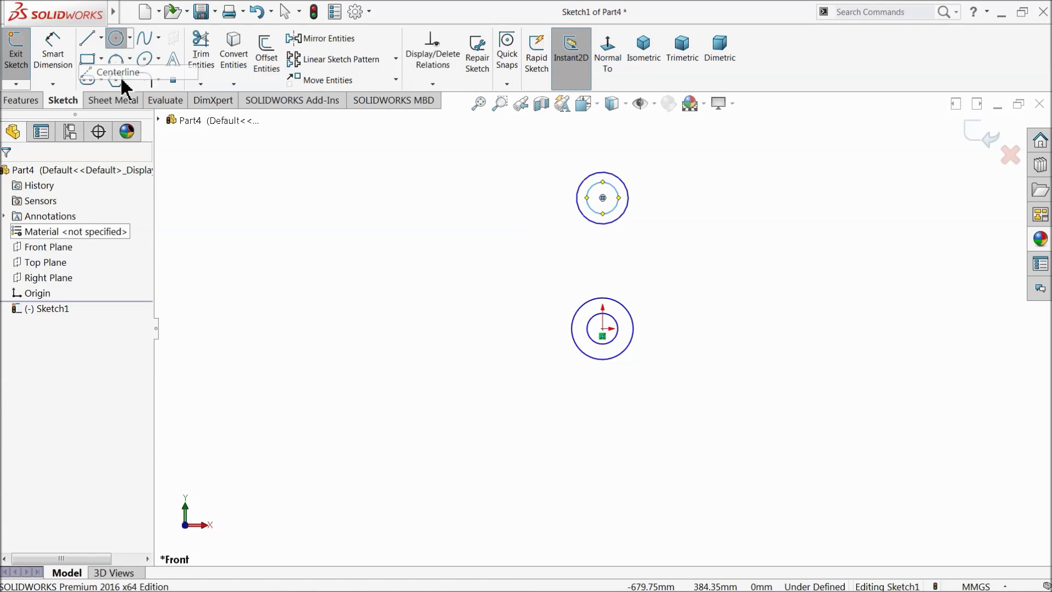
scroll(578, 262, "down", 2)
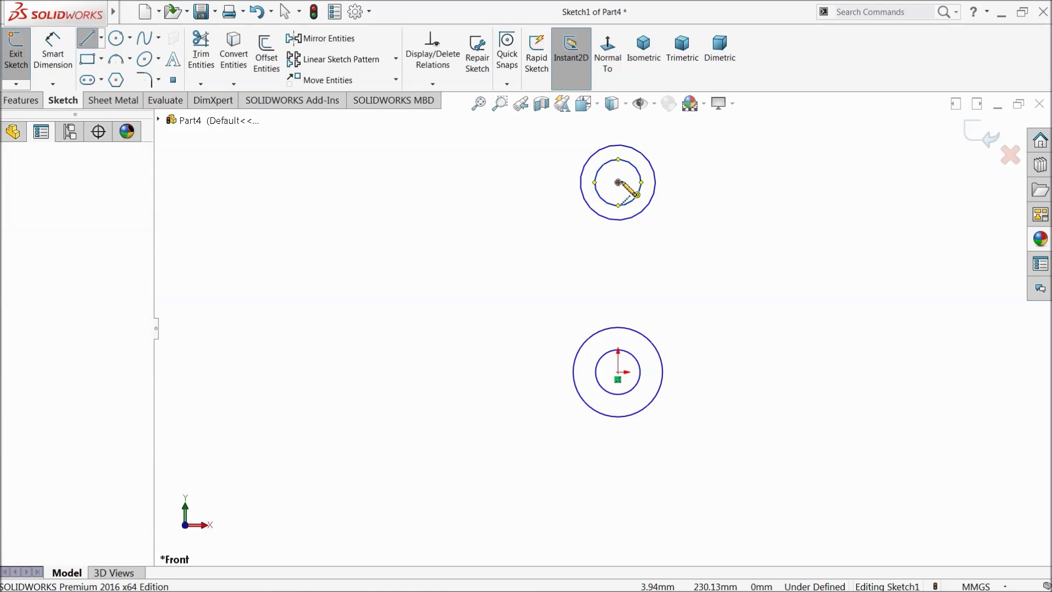
left_click(618, 182)
left_click(619, 372)
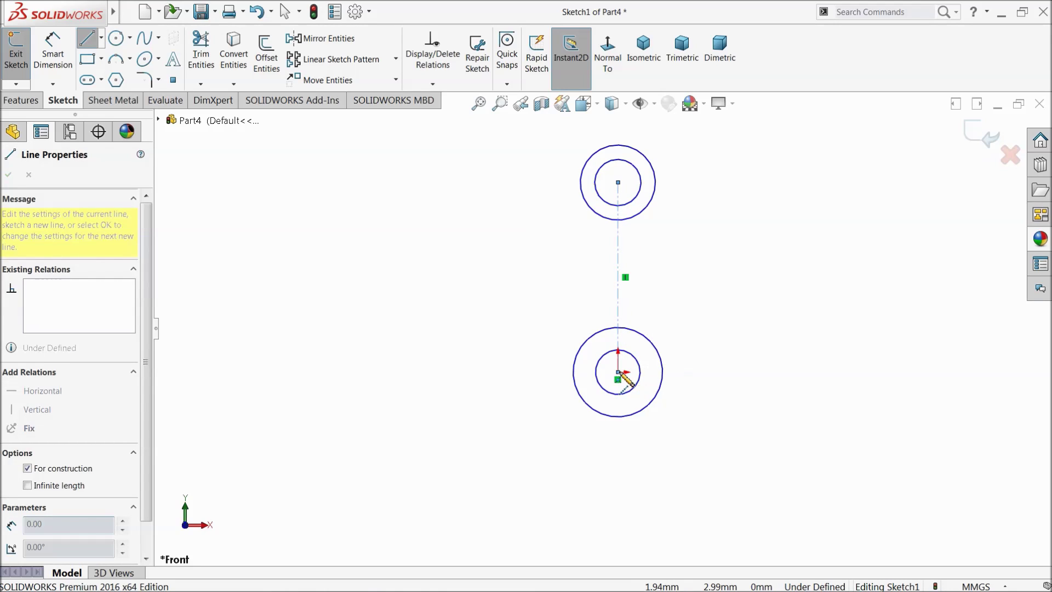
right_click(669, 295)
left_click(728, 323)
key("Escape")
scroll(689, 218, "down", 1)
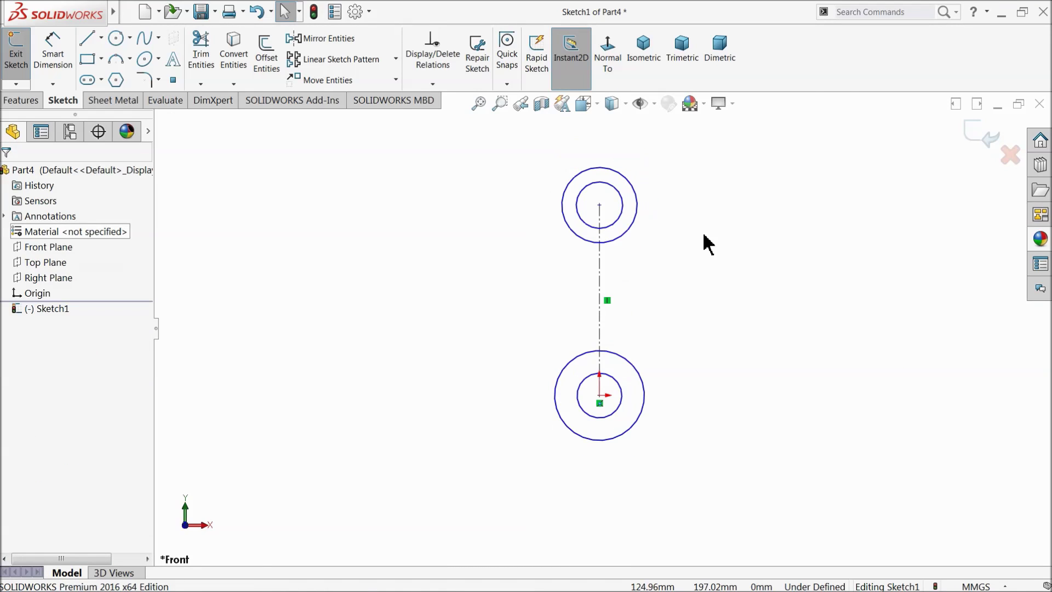
scroll(703, 231, "down", 1)
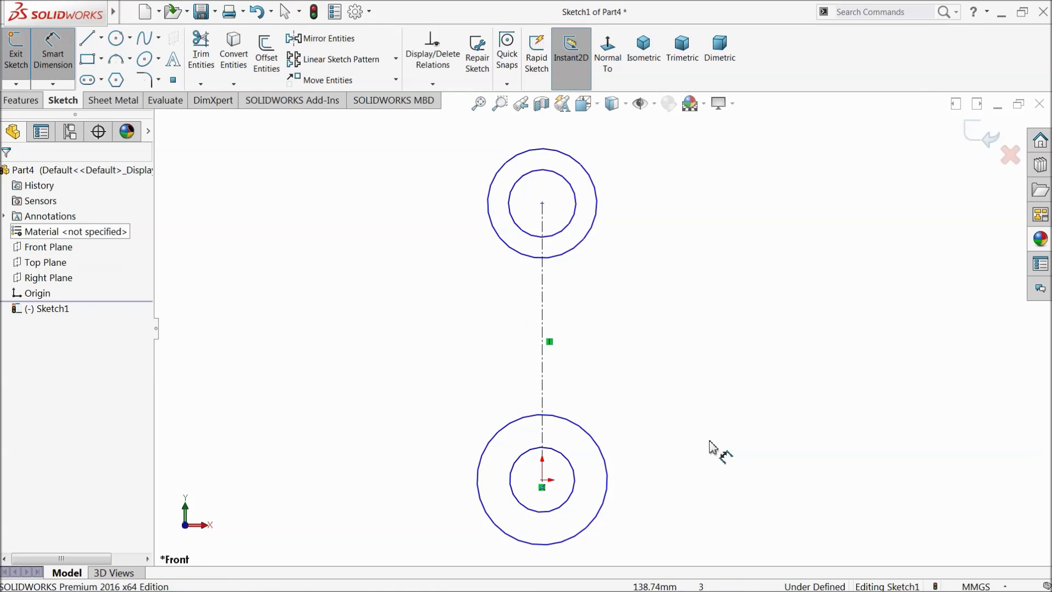
Step: Dimension the lower circles to ⌀5.08 and ⌀2
left_click(607, 481)
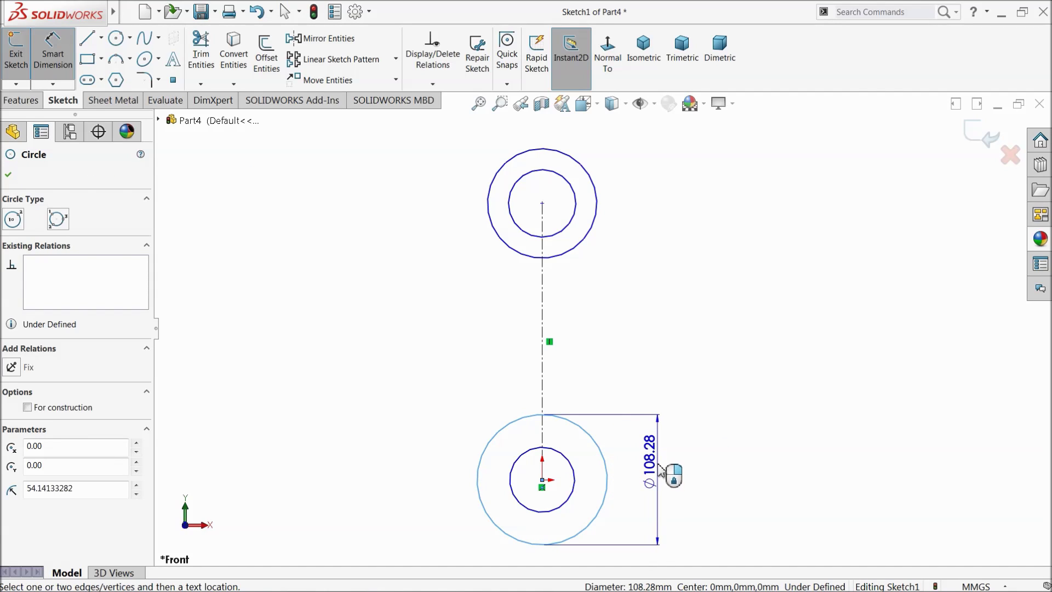
left_click(672, 475)
type("5.076")
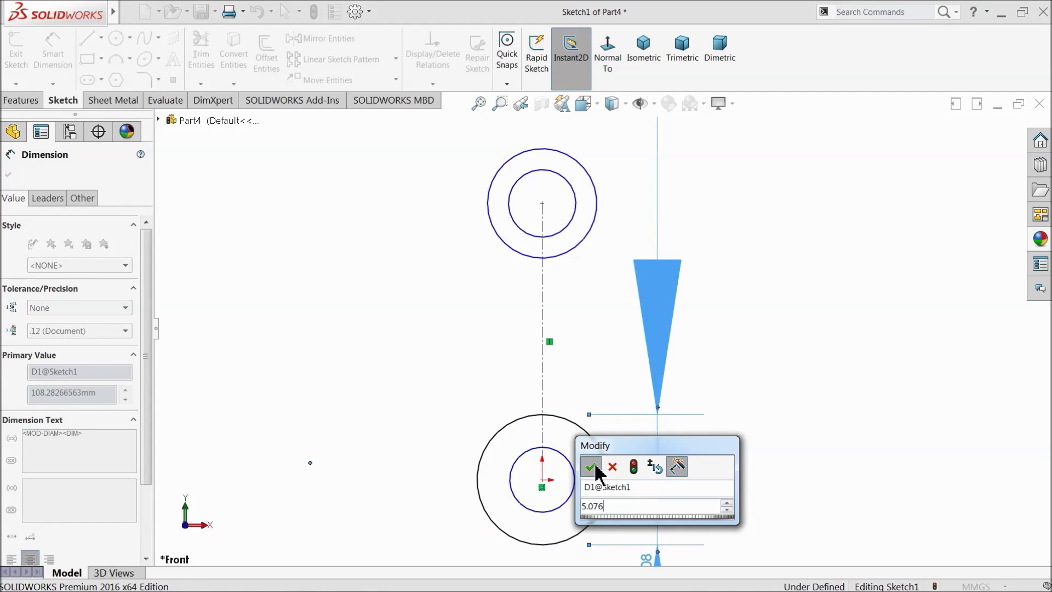
key("Return")
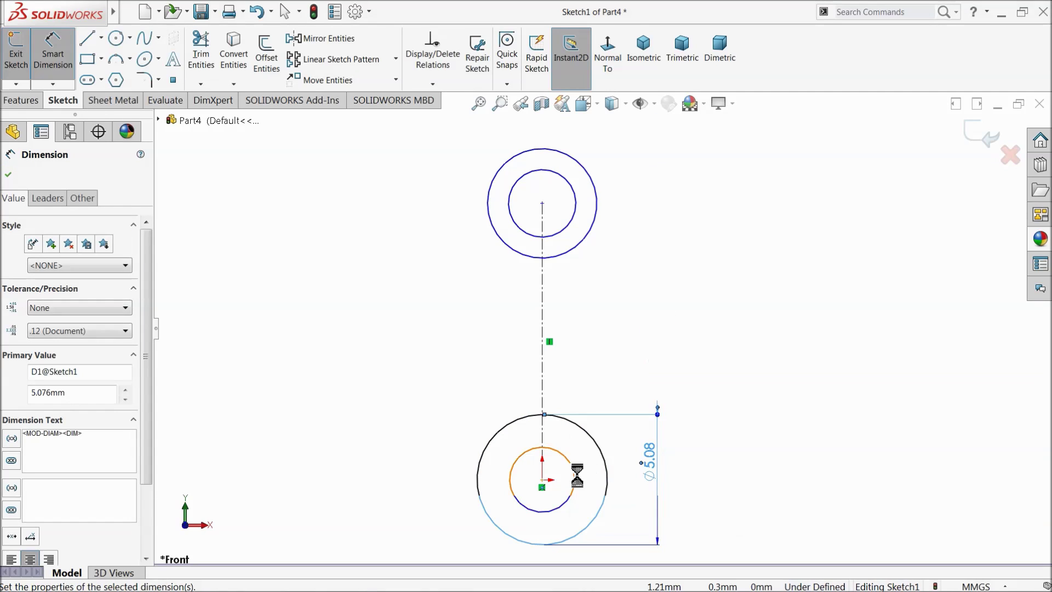
left_click(575, 481)
left_click(431, 481)
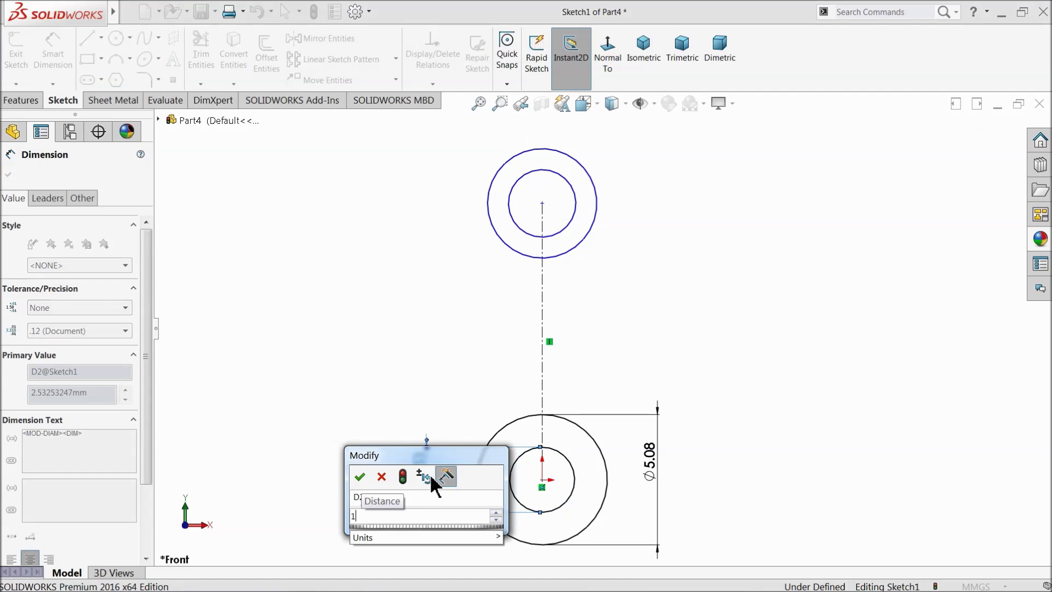
key("Return")
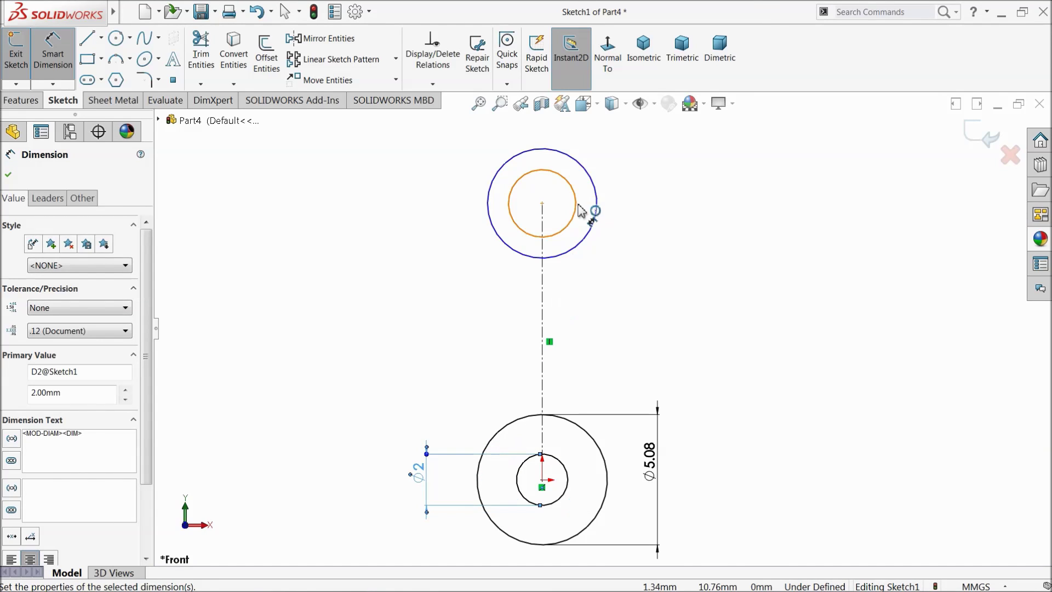
Step: Dimension the upper circles to ⌀1.60 and ⌀2.79
left_click(575, 207)
left_click(645, 221)
type("1.6")
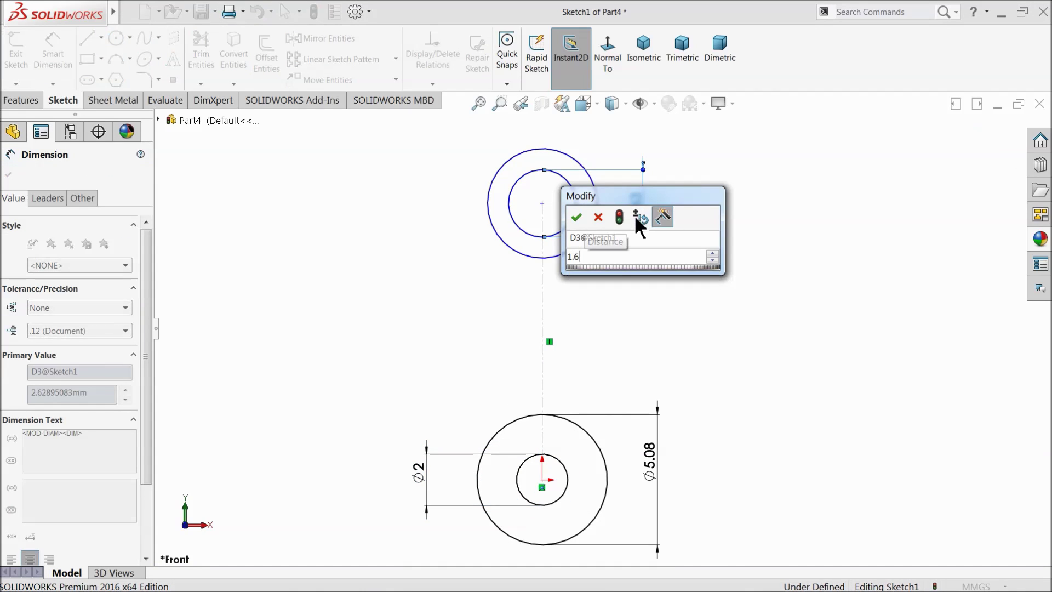
key("Return")
left_click(491, 216)
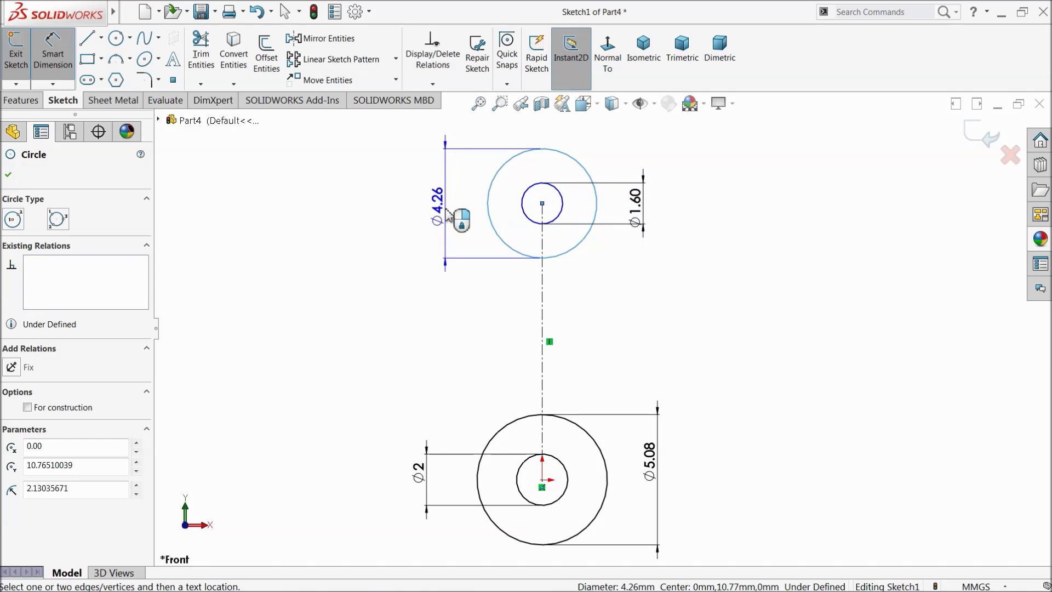
left_click(446, 213)
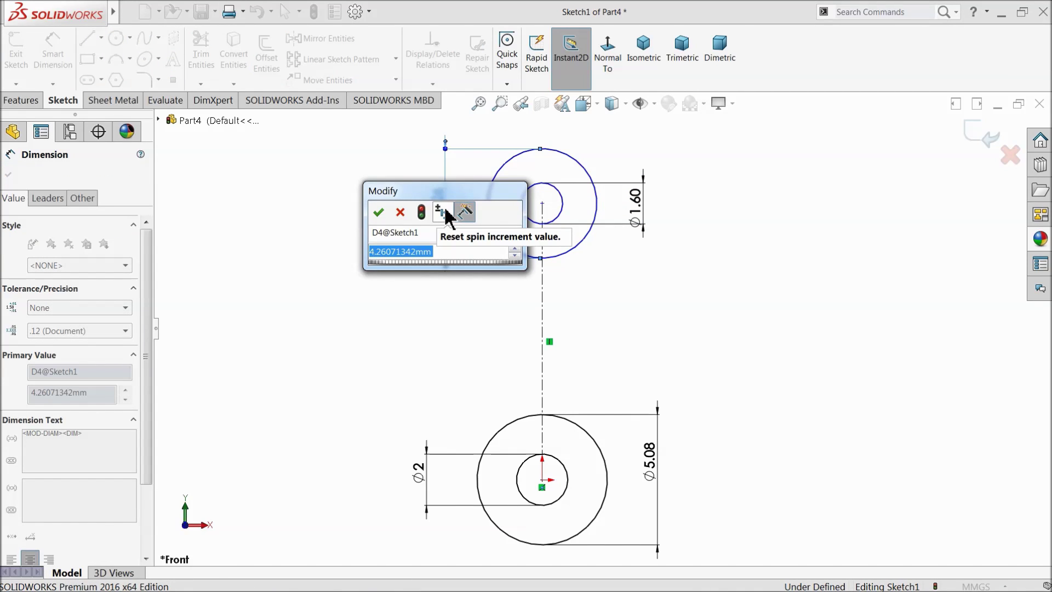
type("2.79")
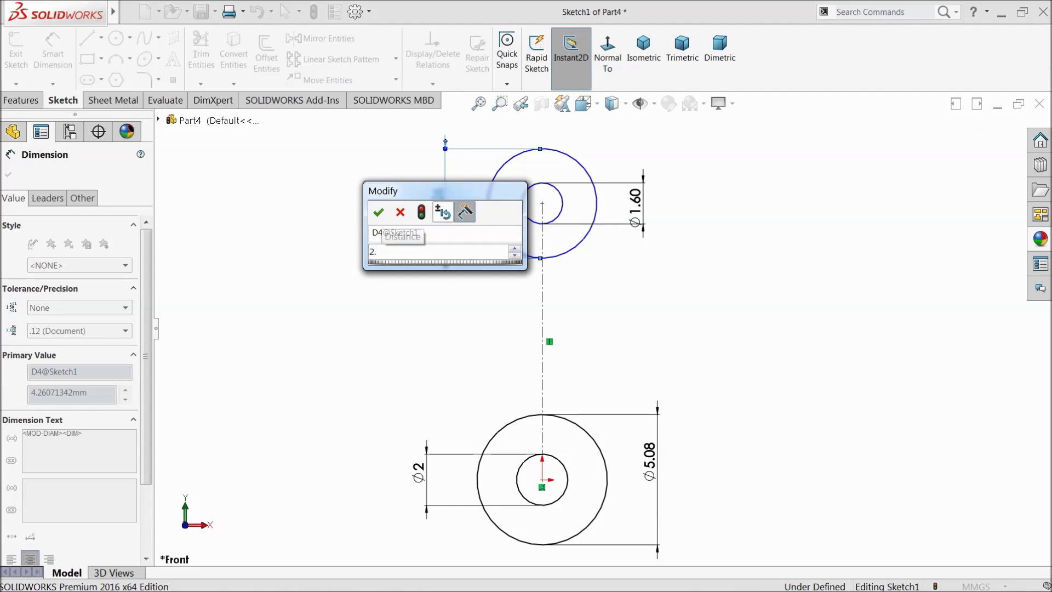
key("Return")
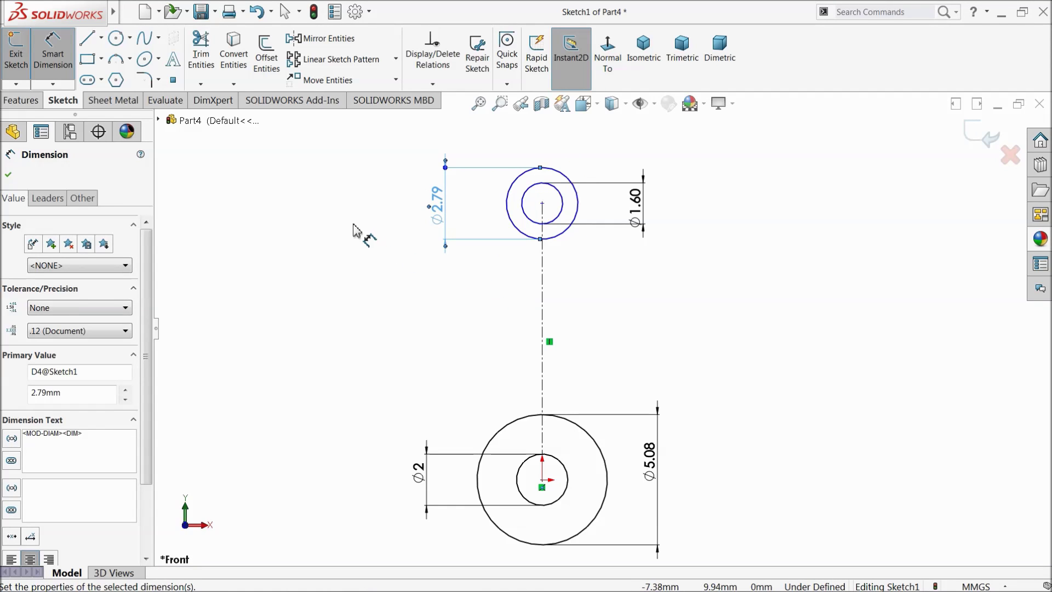
Step: Set the centre-to-centre distance along the centerline to 13.69
left_click(541, 329)
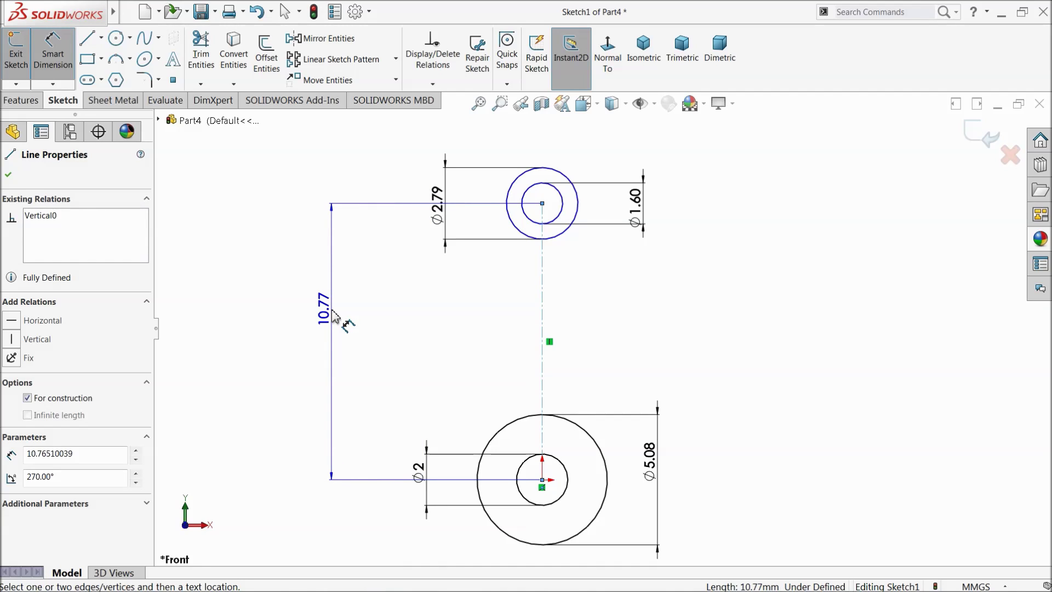
left_click(333, 313)
key("Return")
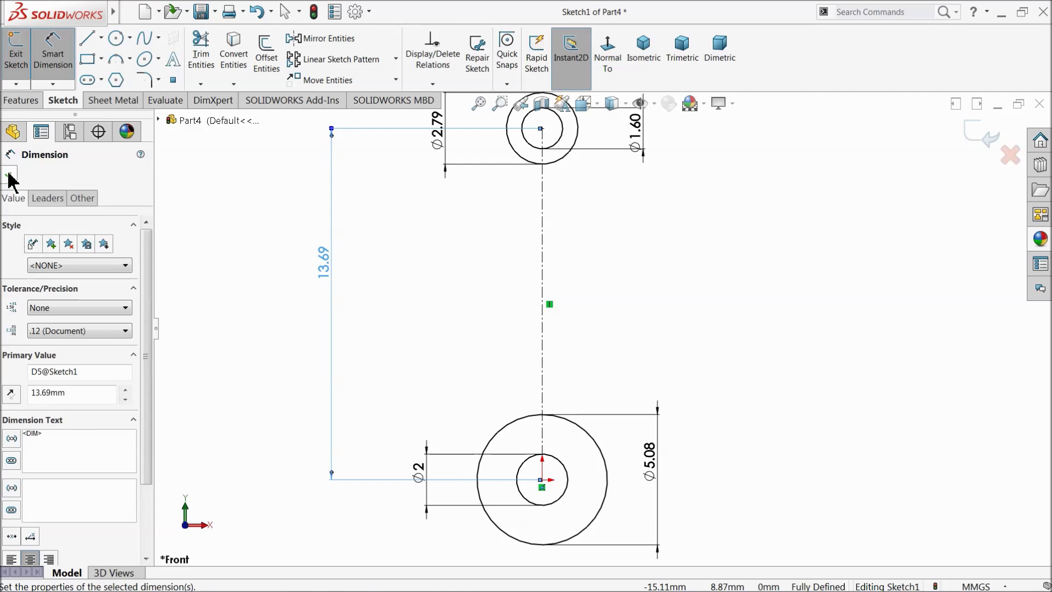
left_click(11, 175)
Step: Draw a slanted web line from the upper circle down to the large circle
left_click(88, 39)
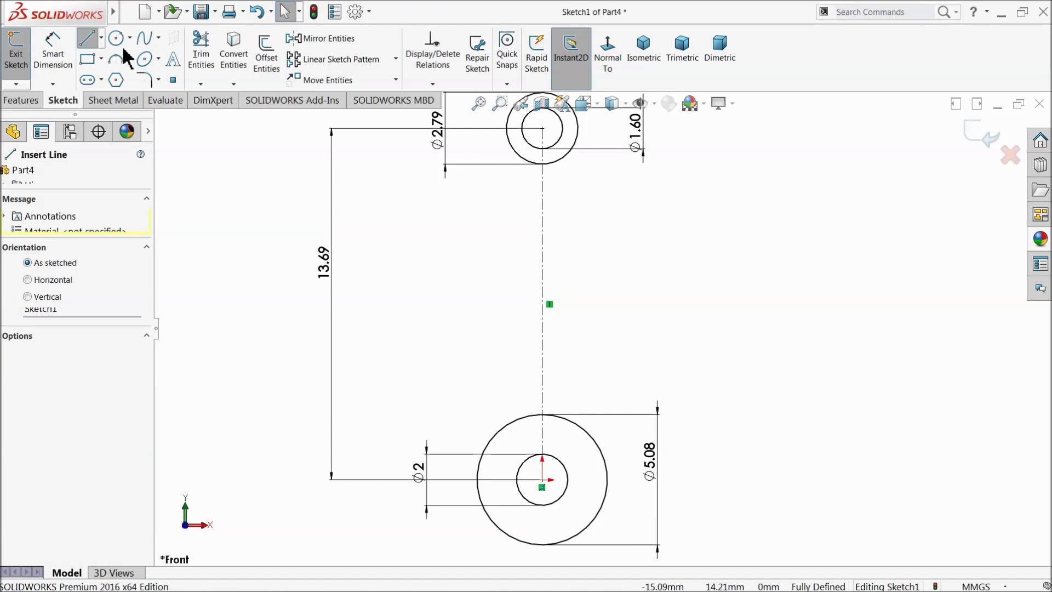
scroll(616, 308, "up", 2)
scroll(567, 268, "down", 4)
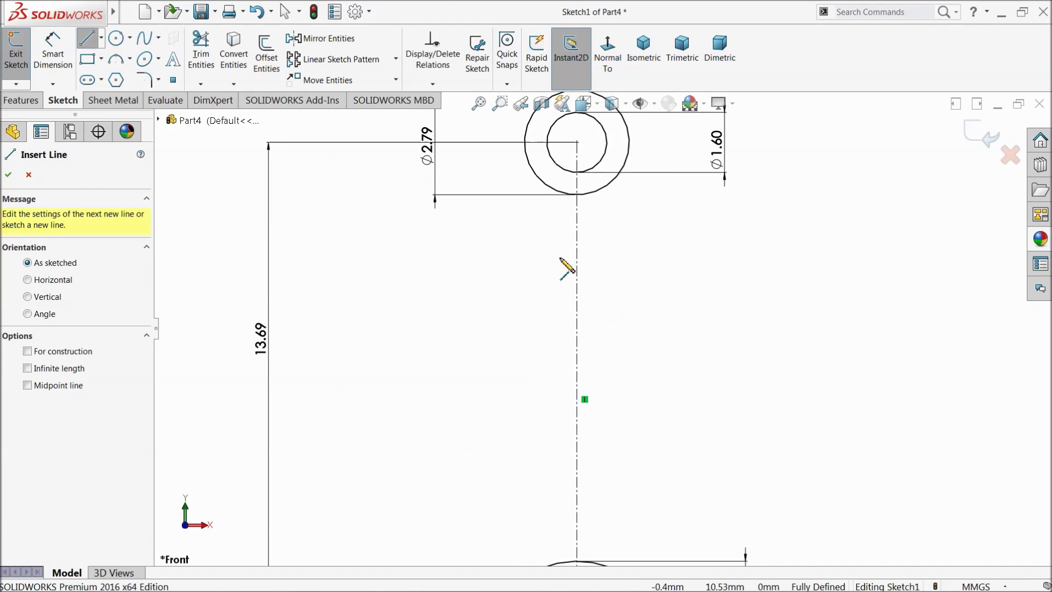
left_click(577, 196)
scroll(551, 387, "up", 2)
scroll(543, 462, "down", 1)
scroll(543, 476, "down", 1)
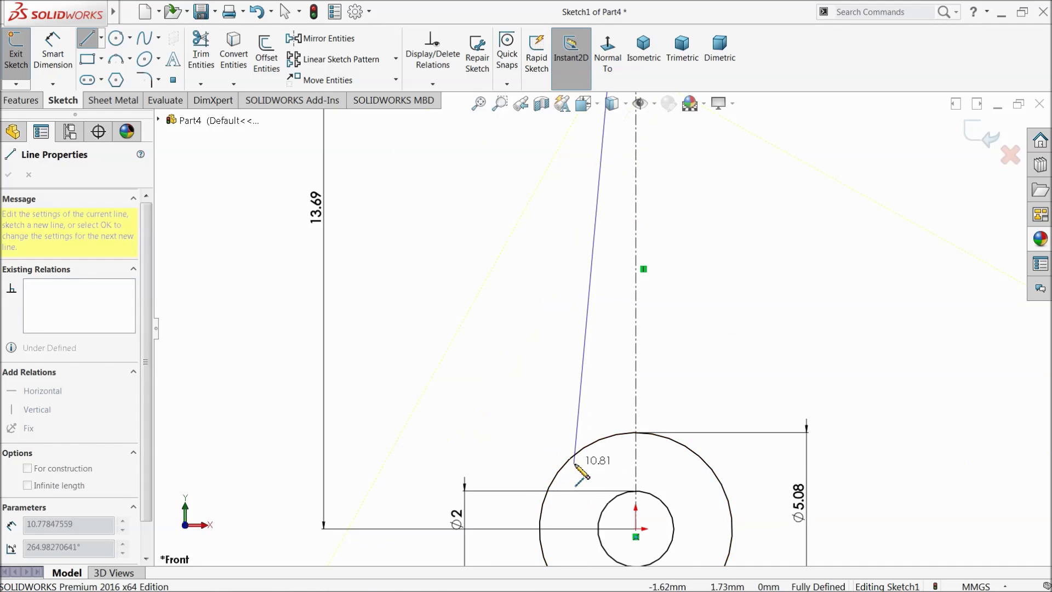
left_click(574, 459)
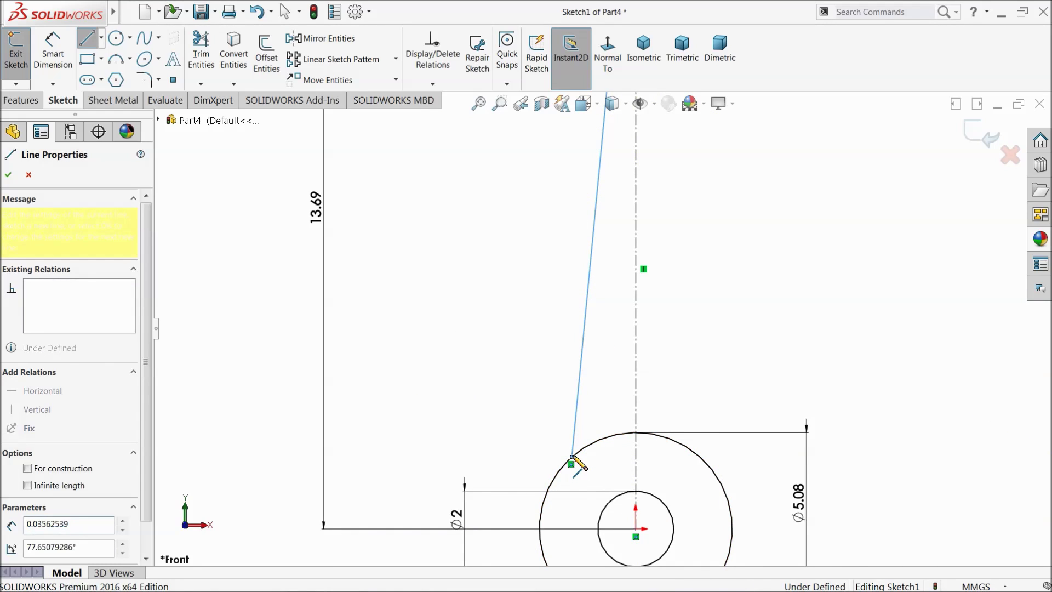
right_click(698, 337)
left_click(695, 346)
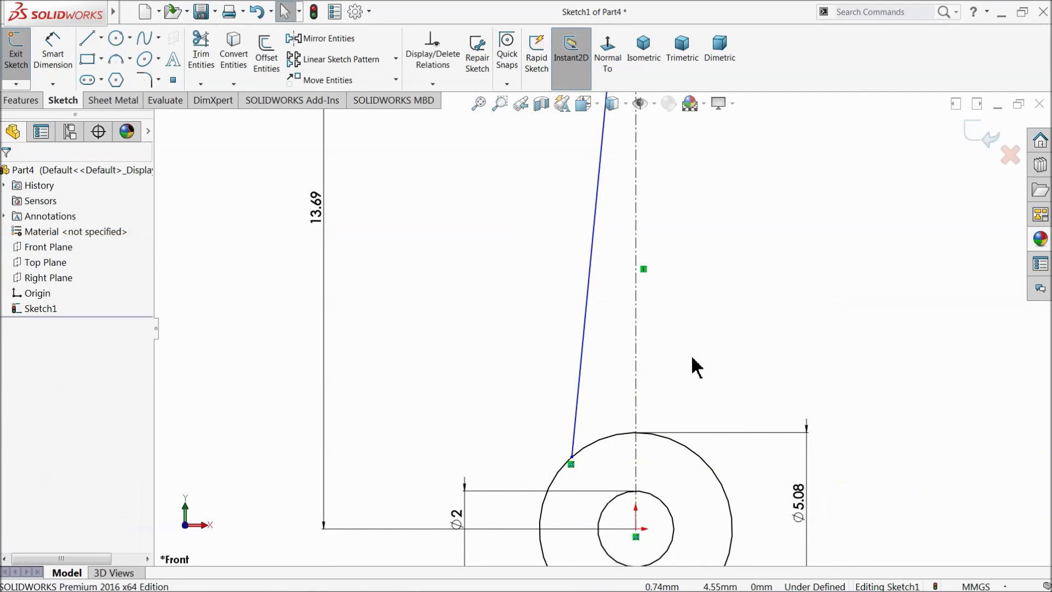
Step: Mirror the slanted web line across the vertical centerline
left_click(324, 38)
left_click(586, 289)
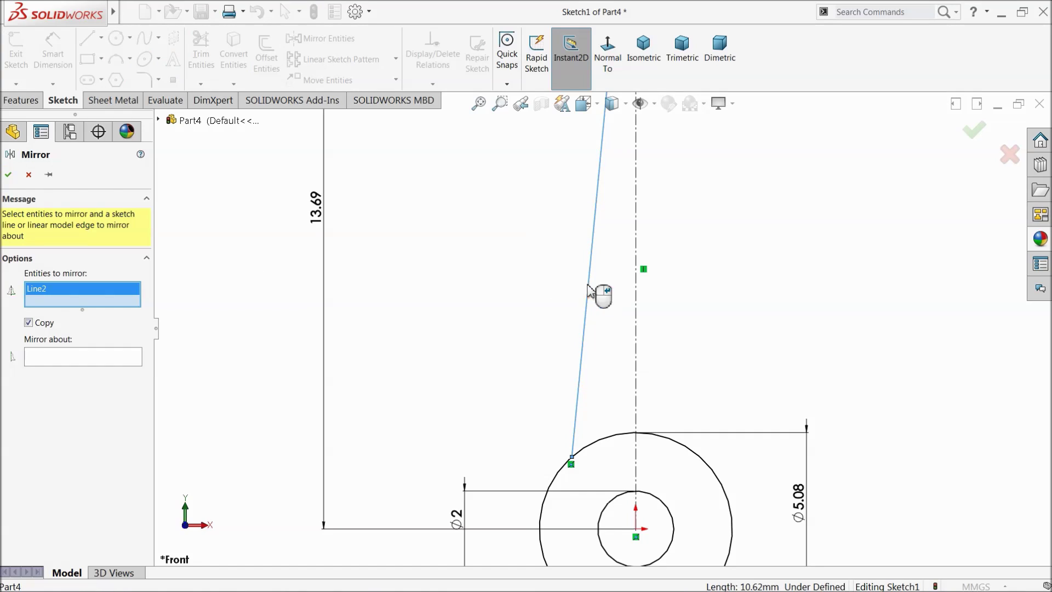
left_click(86, 357)
left_click(635, 333)
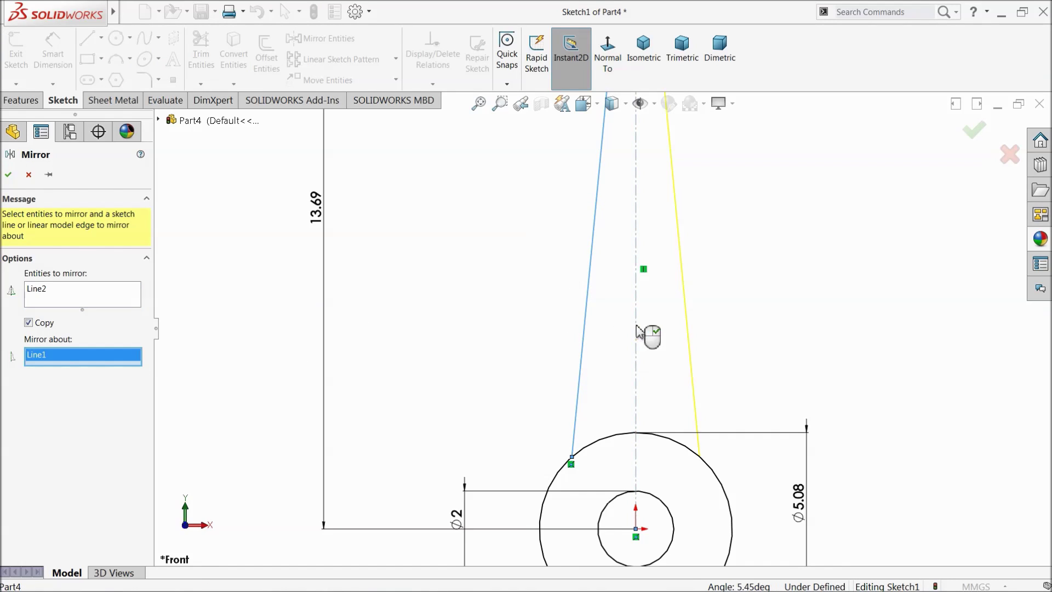
left_click(9, 175)
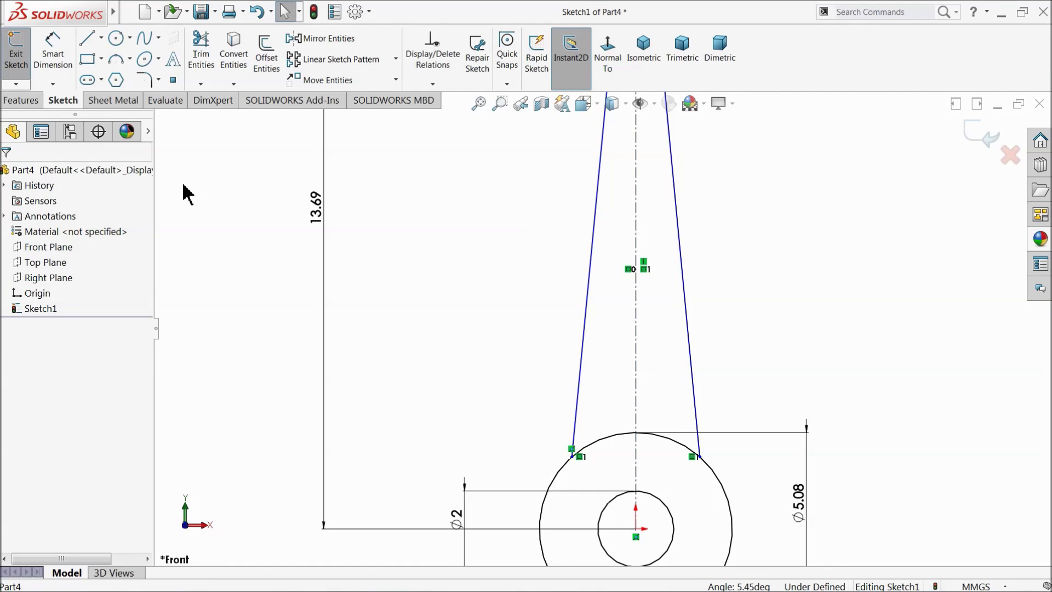
Step: Draw a straight slot along the centerline between the two circles
left_click(101, 79)
left_click(104, 97)
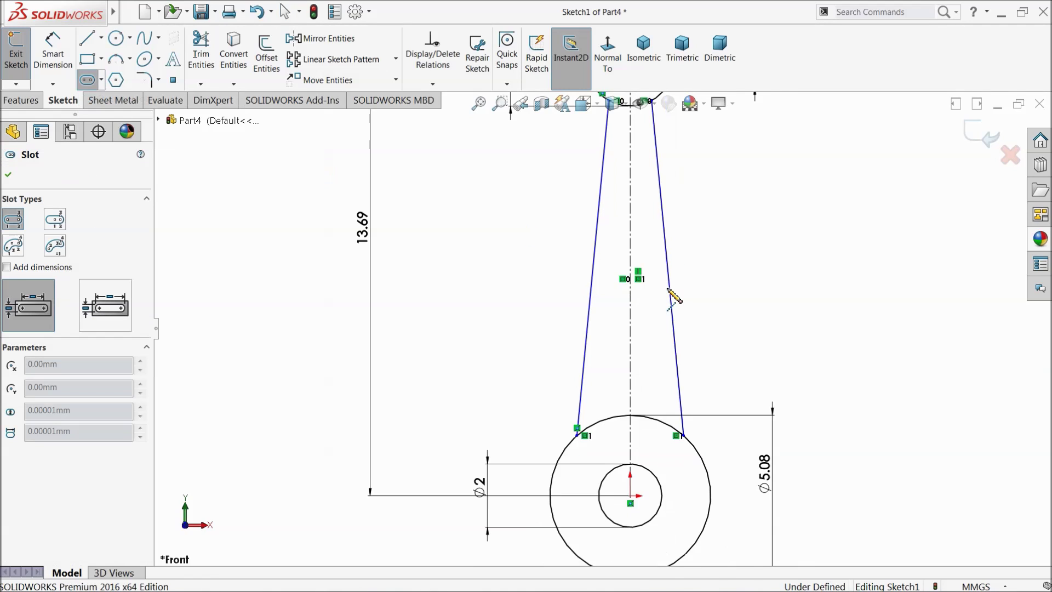
key("f")
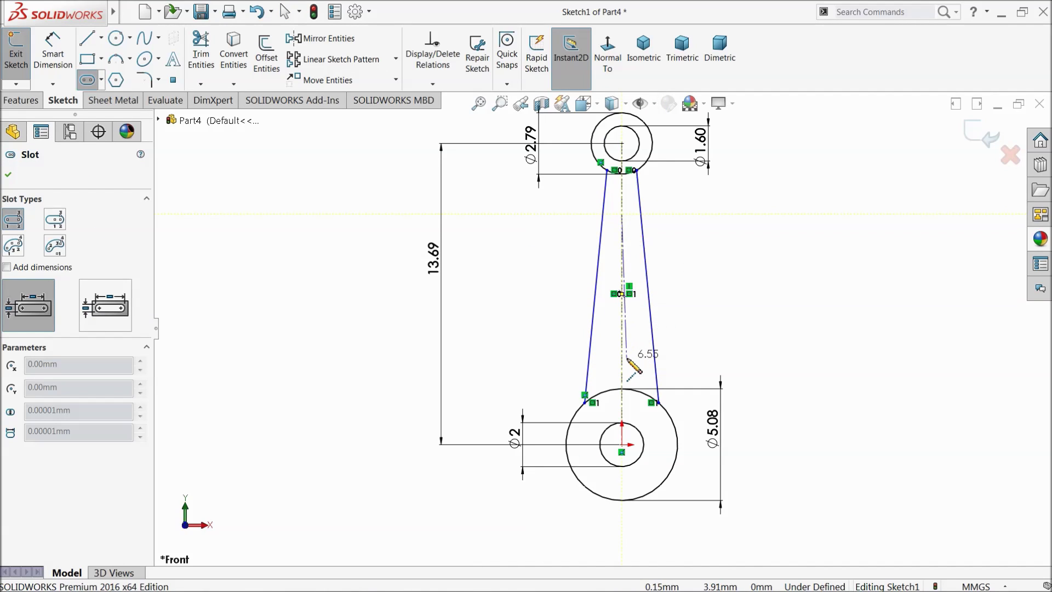
left_click(623, 357)
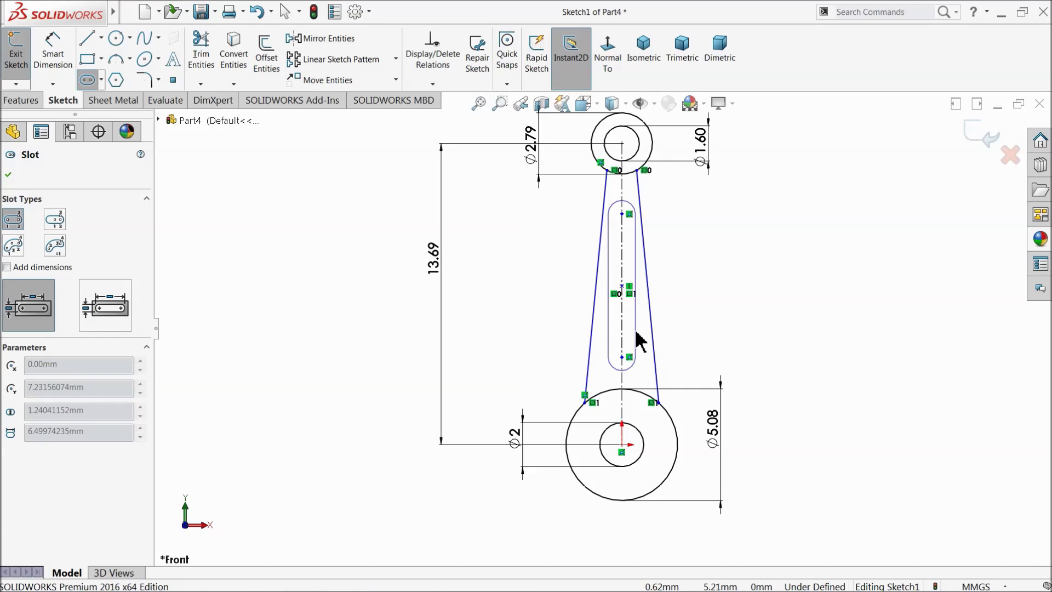
left_click(634, 328)
Step: Dimension the top web width to 1.50 and the slot radius to 0.50
left_click(53, 56)
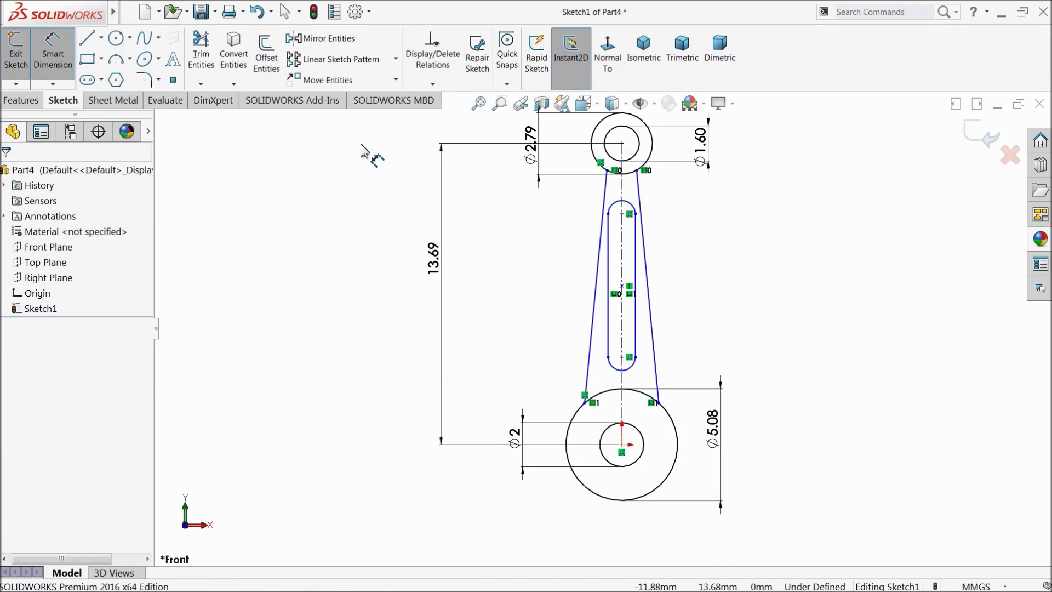
scroll(599, 205, "down", 3)
scroll(580, 222, "down", 2)
left_click(540, 203)
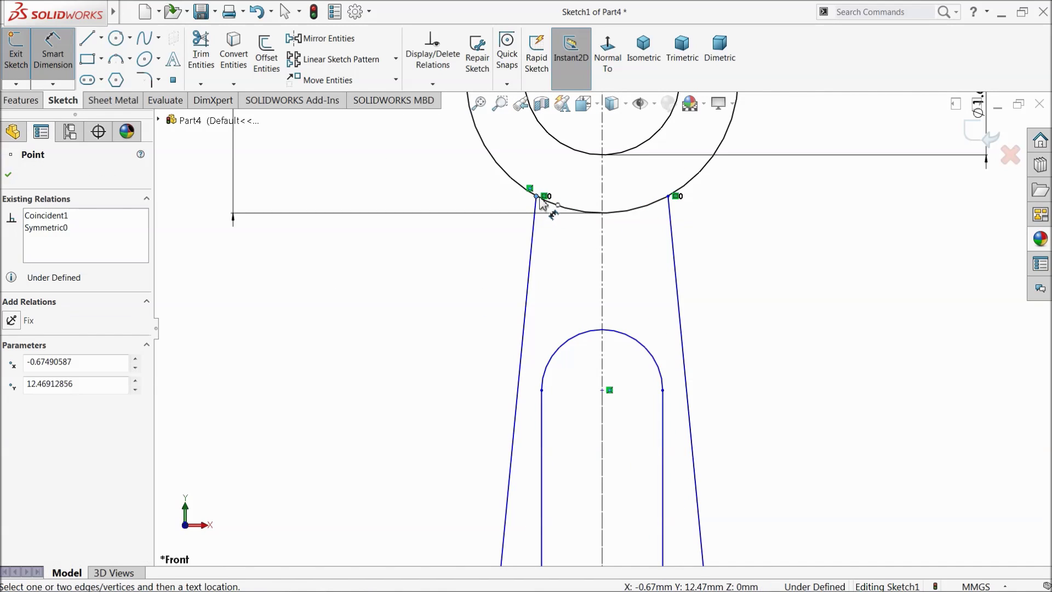
left_click(669, 197)
left_click(596, 183)
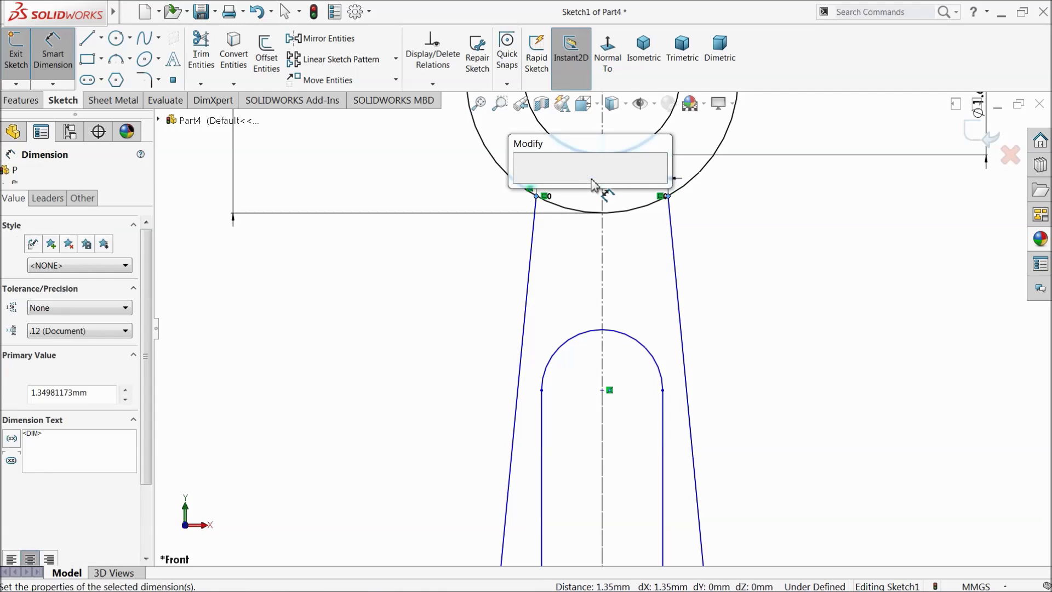
type("1.5")
key("Return")
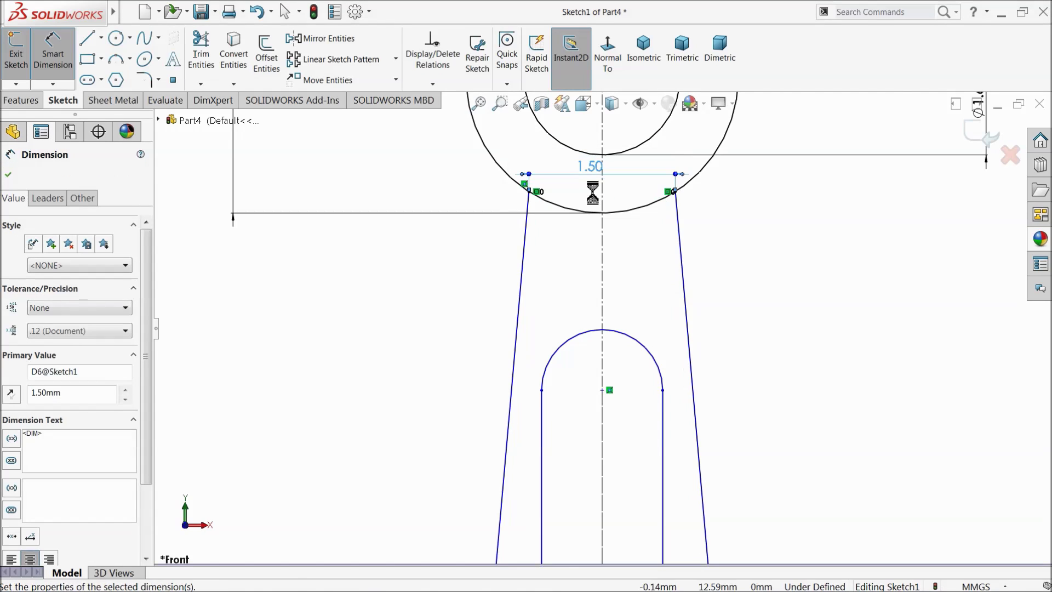
left_click(426, 285)
scroll(469, 340, "up", 3)
scroll(493, 313, "up", 2)
scroll(610, 283, "down", 3)
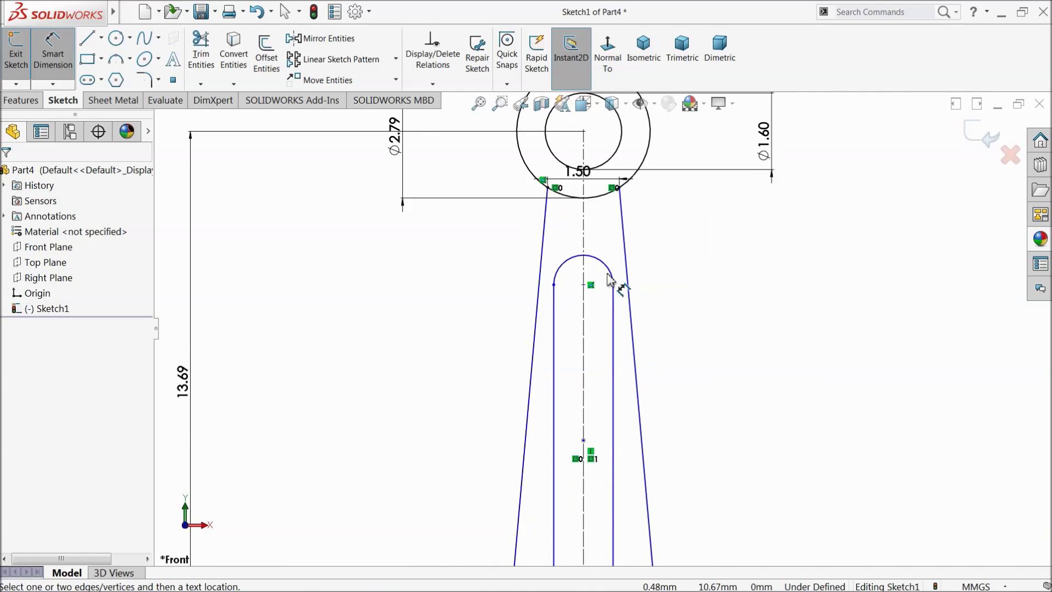
scroll(608, 281, "down", 2)
left_click(611, 272)
left_click(605, 239)
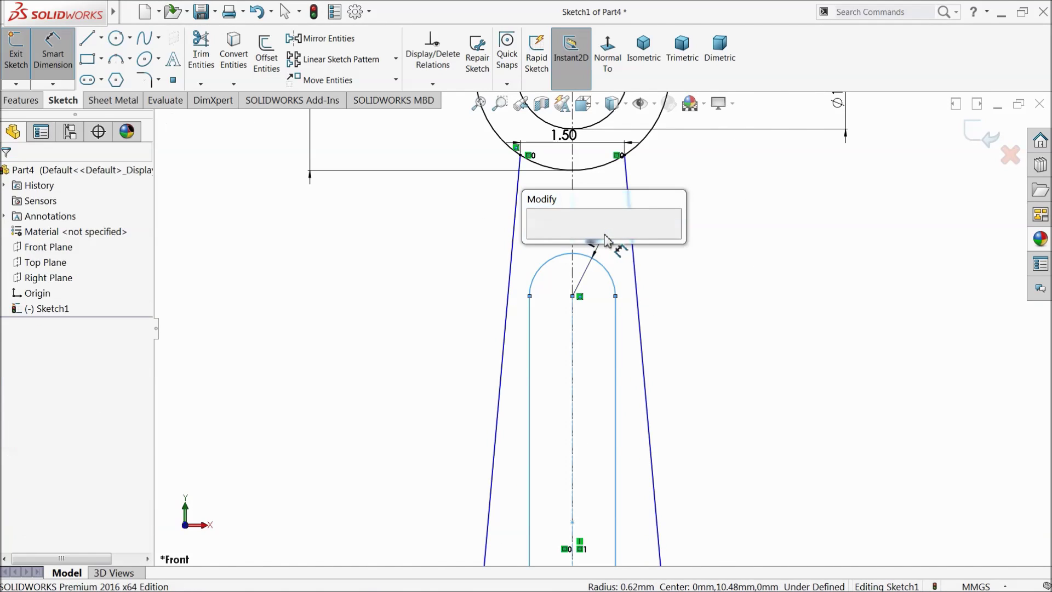
type("0.5")
key("Return")
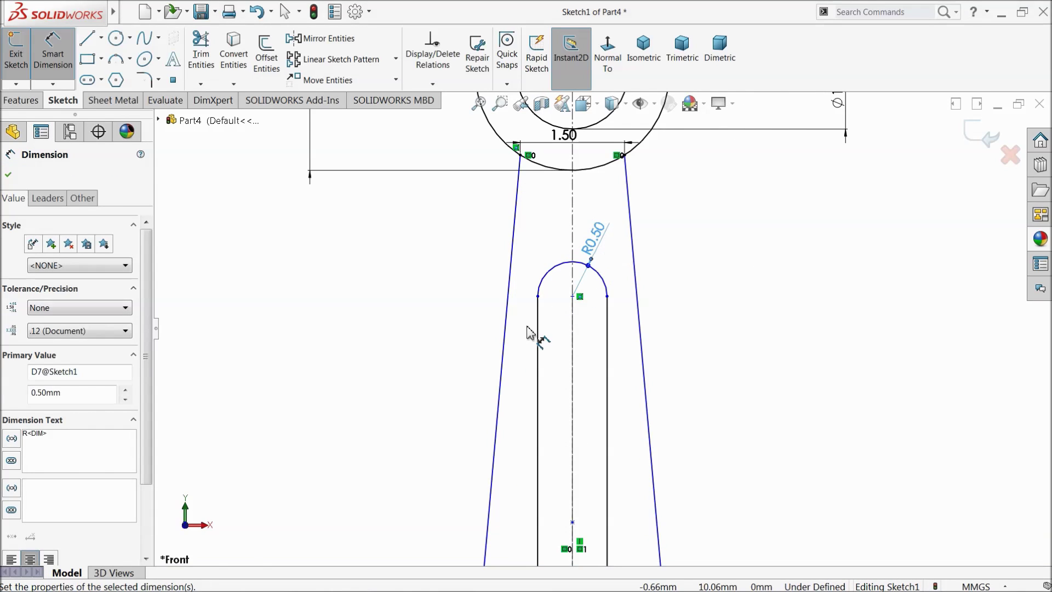
scroll(600, 277, "up", 2)
scroll(533, 305, "down", 3)
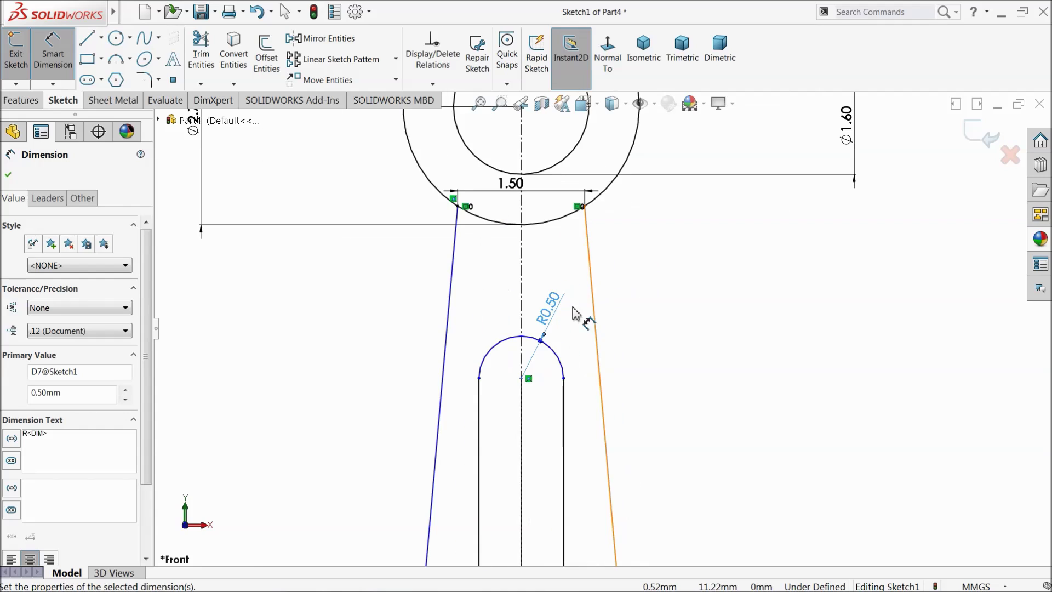
Step: Place the slot centres 3 from the small-end centre and 4 from the big-end centre
left_click(522, 380)
scroll(608, 321, "up", 1)
left_click(545, 175)
left_click(547, 363)
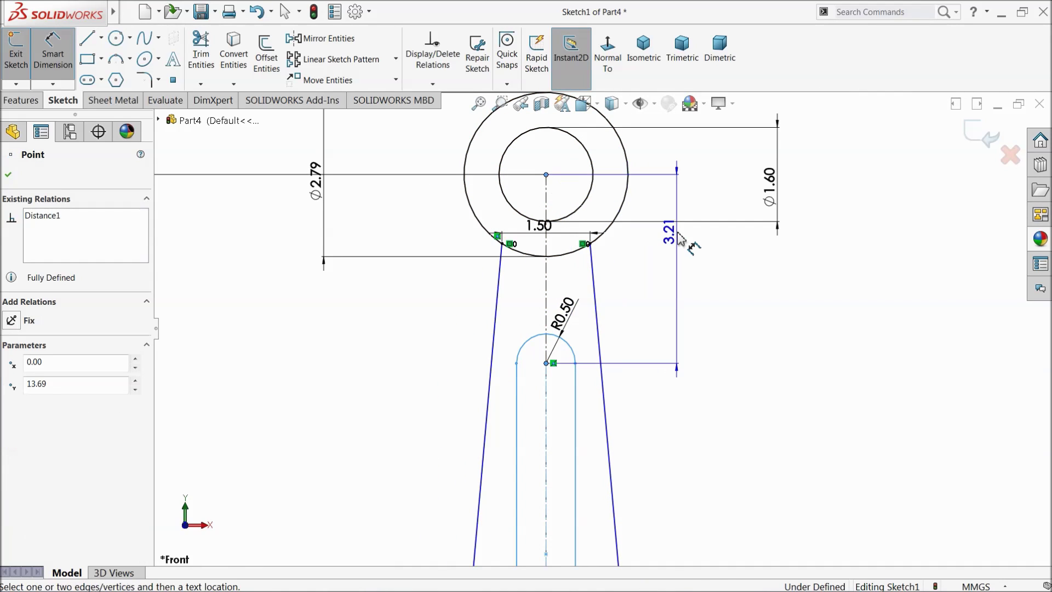
left_click(687, 255)
type("3")
key("Return")
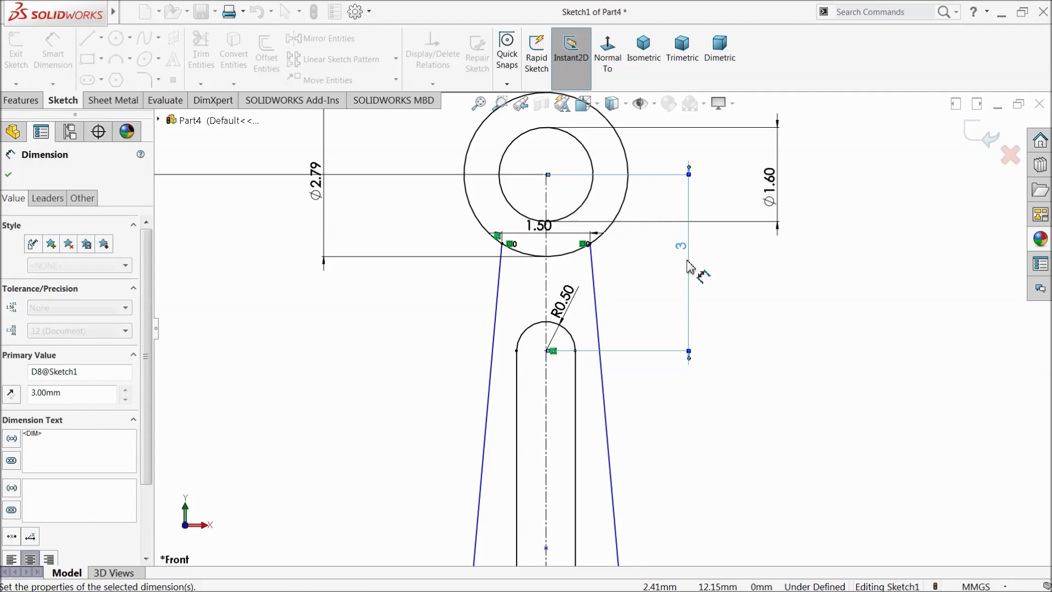
scroll(687, 271, "up", 3)
scroll(575, 370, "up", 2)
scroll(555, 333, "down", 4)
scroll(549, 329, "down", 2)
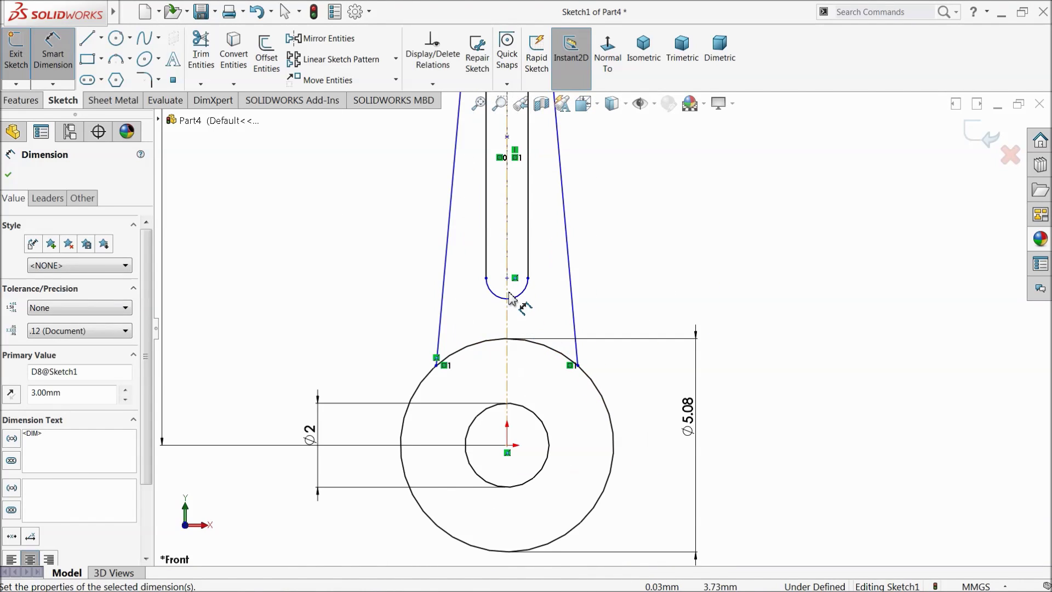
left_click(509, 286)
left_click(510, 451)
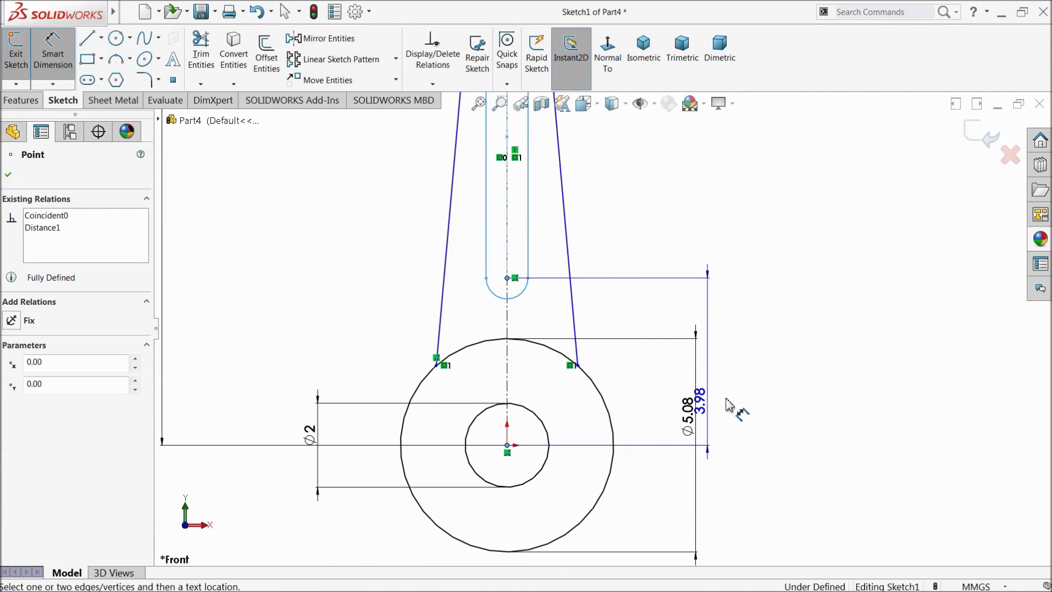
left_click(781, 374)
type("4")
key("Return")
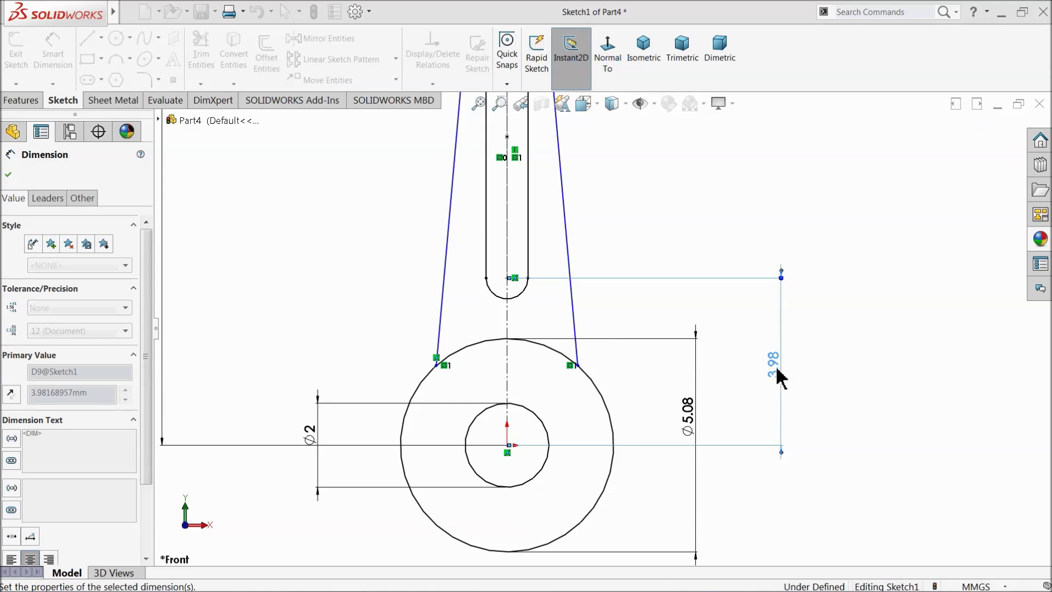
scroll(592, 337, "up", 3)
scroll(526, 369, "down", 3)
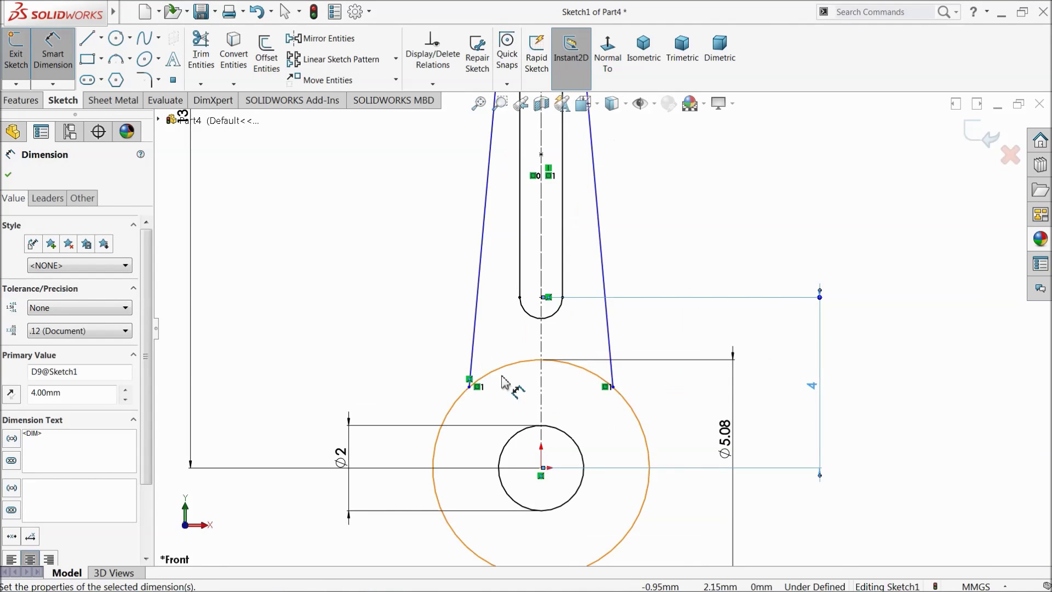
scroll(473, 388, "down", 3)
Step: Dimension the bottom web width to 3.30
left_click(469, 380)
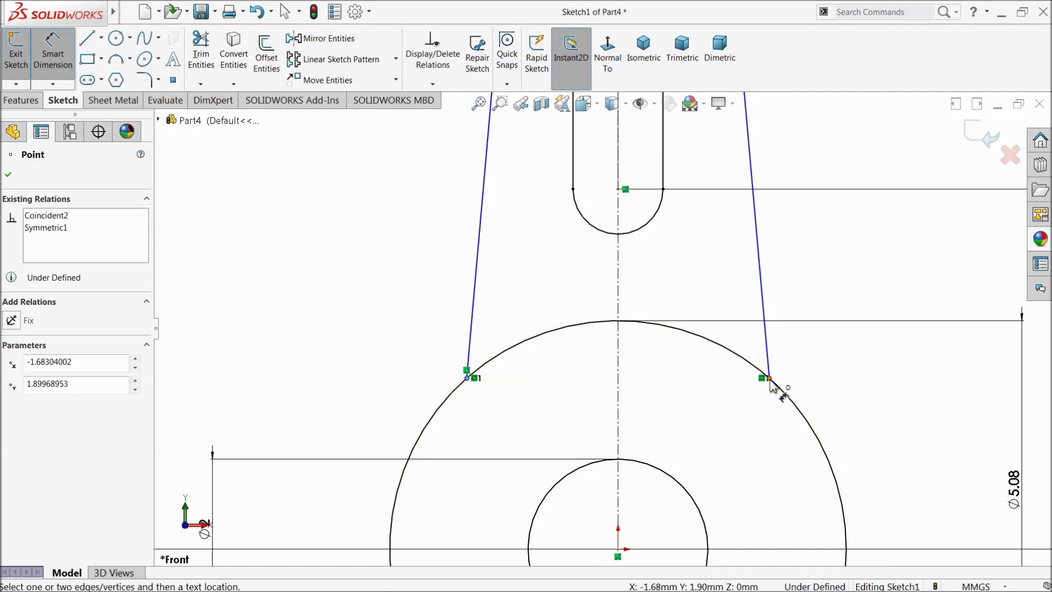
left_click(766, 380)
left_click(591, 393)
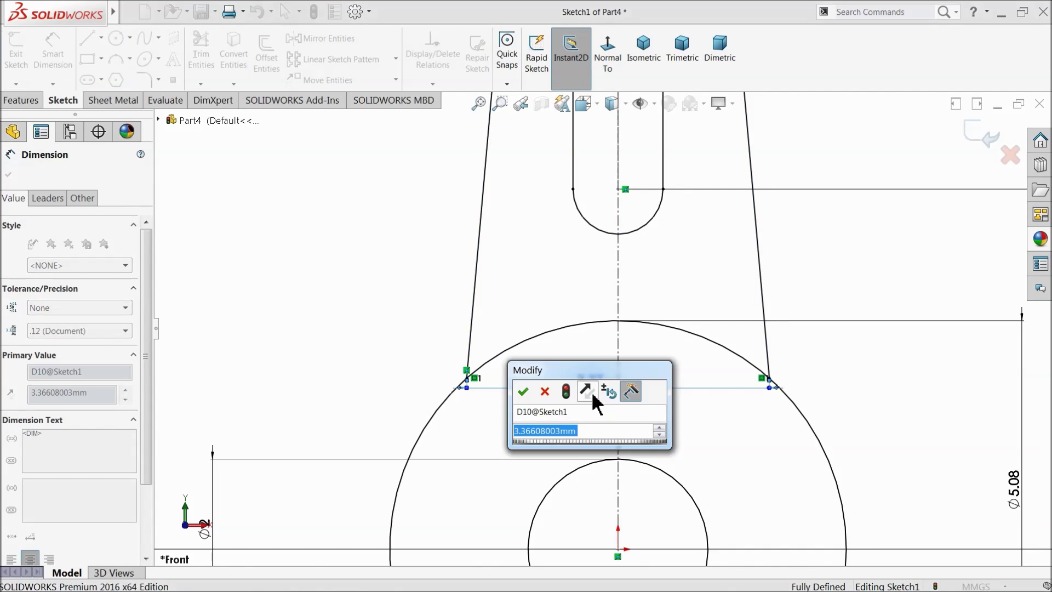
type("3.3")
key("Return")
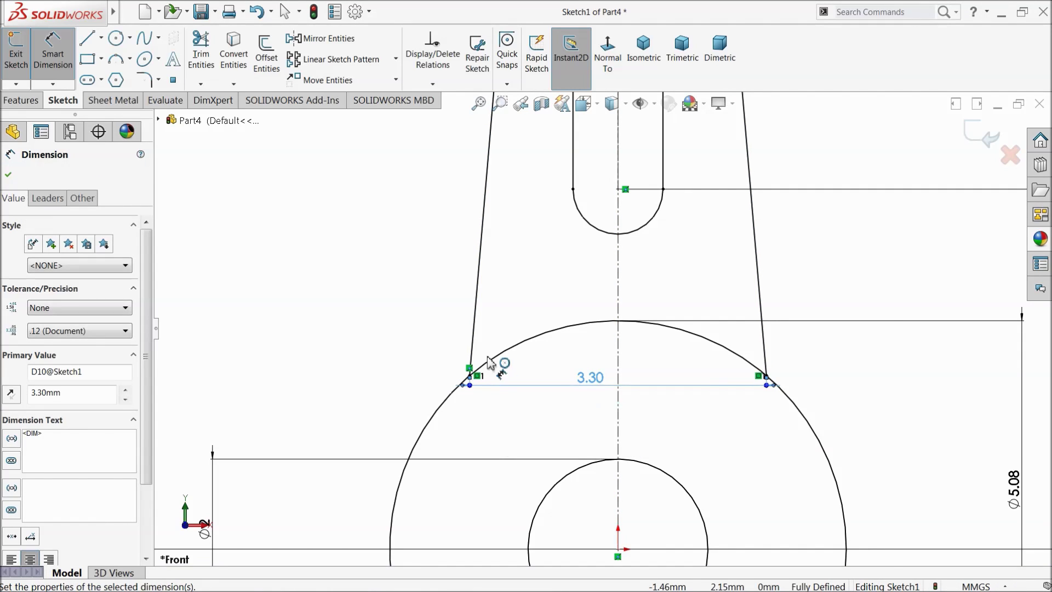
scroll(493, 363, "up", 3)
scroll(582, 306, "up", 3)
scroll(630, 266, "down", 3)
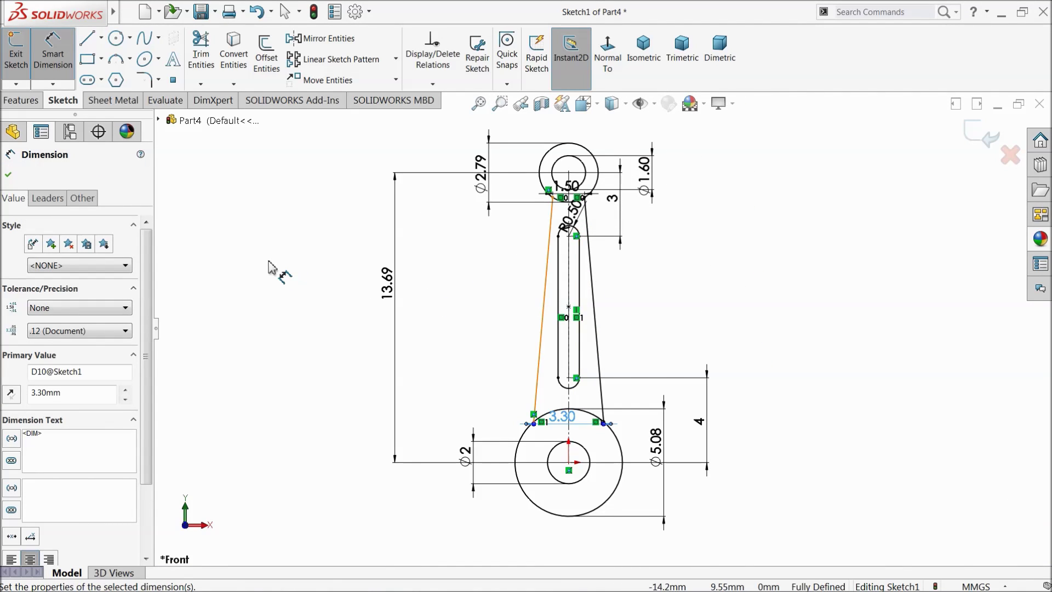
Step: Extrude the small-end and big-end ring regions 1 mm with a Mid Plane end condition
key("Escape")
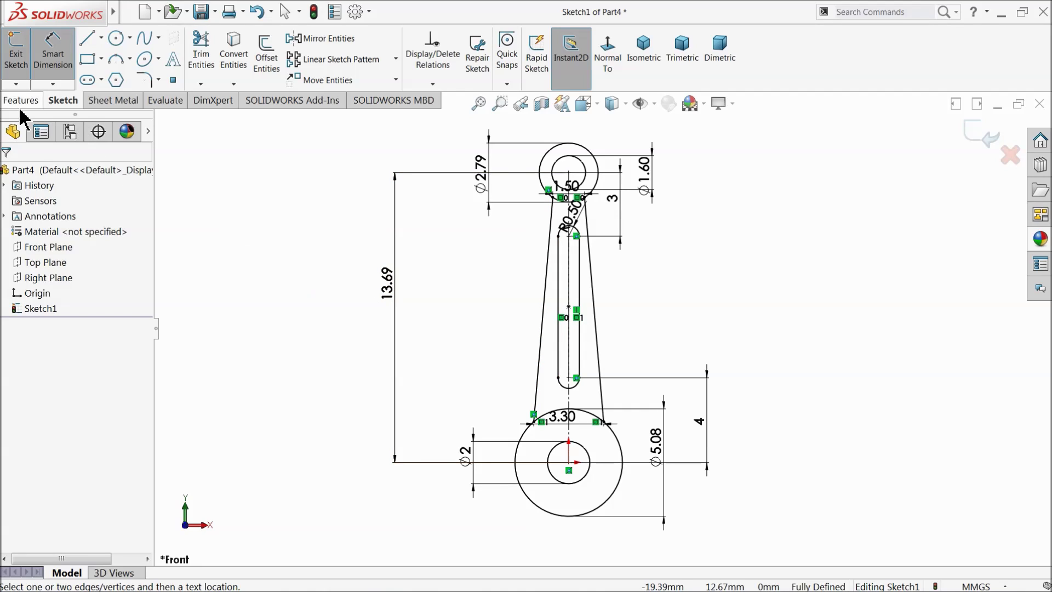
left_click(21, 99)
left_click(22, 51)
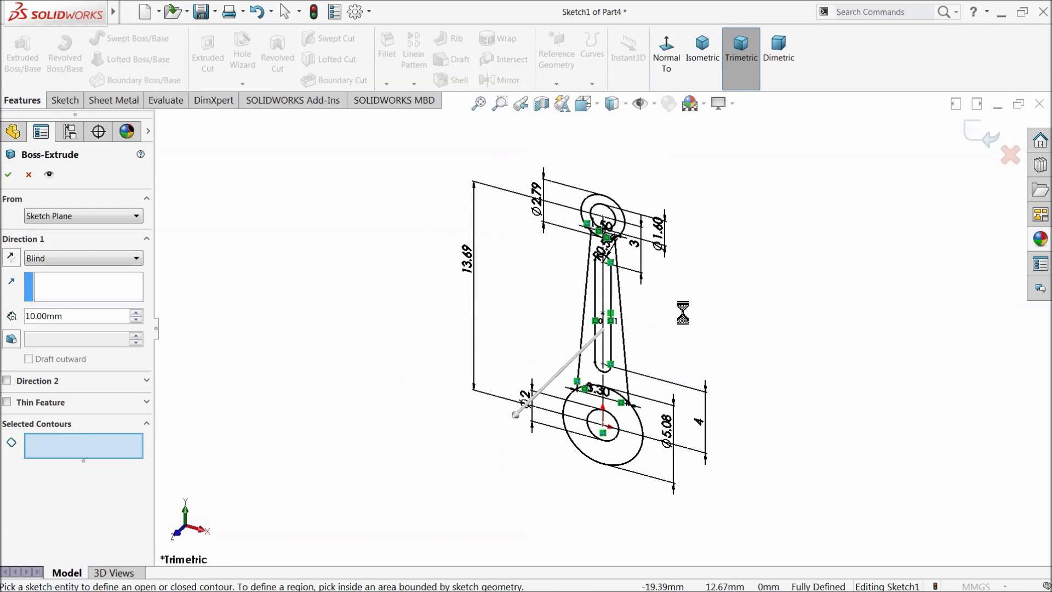
left_click(602, 197)
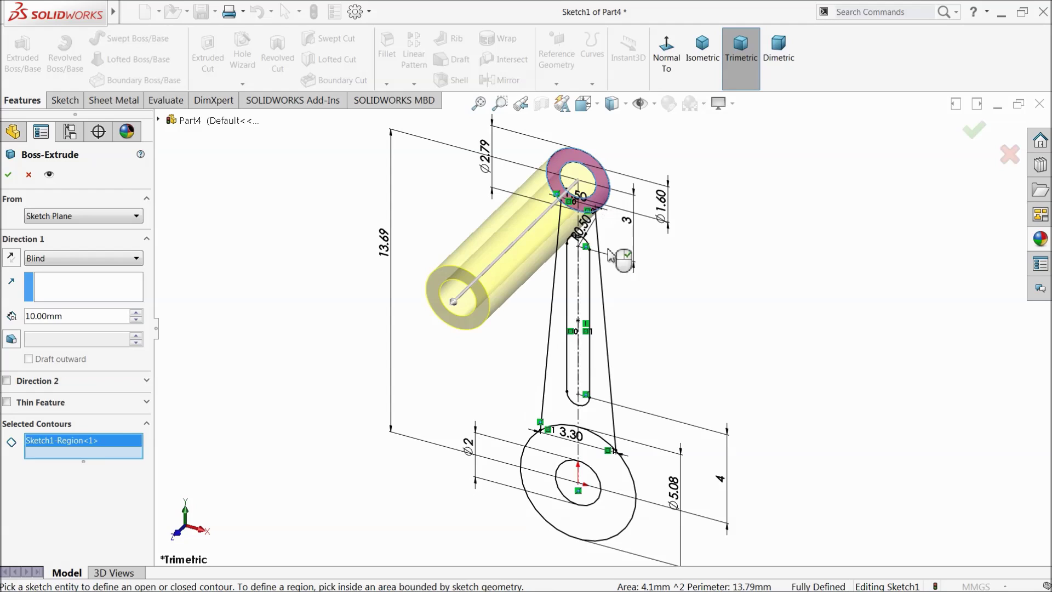
left_click(618, 519)
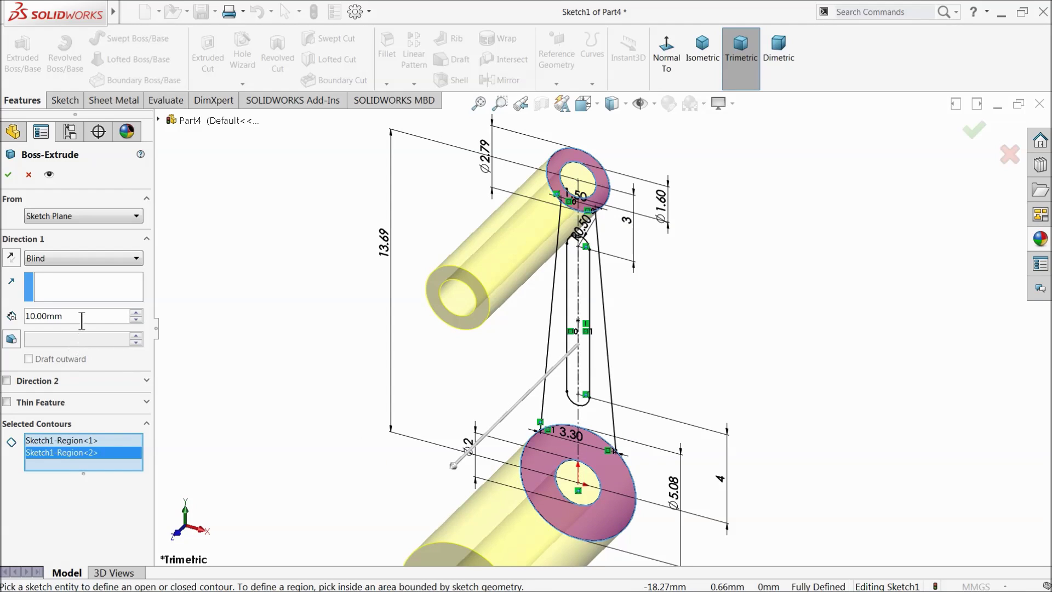
type("1")
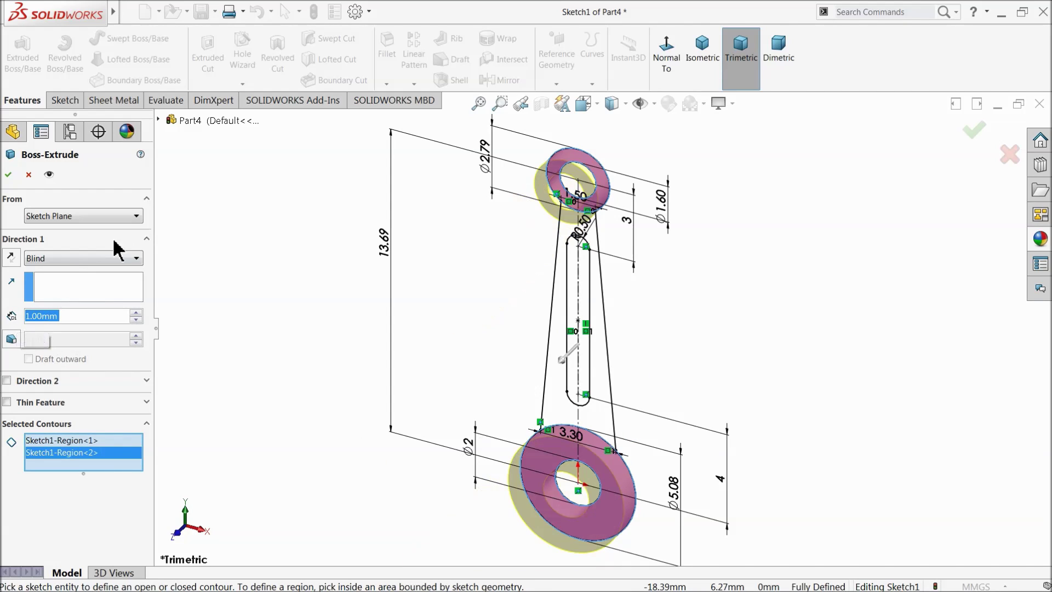
left_click(90, 259)
left_click(55, 329)
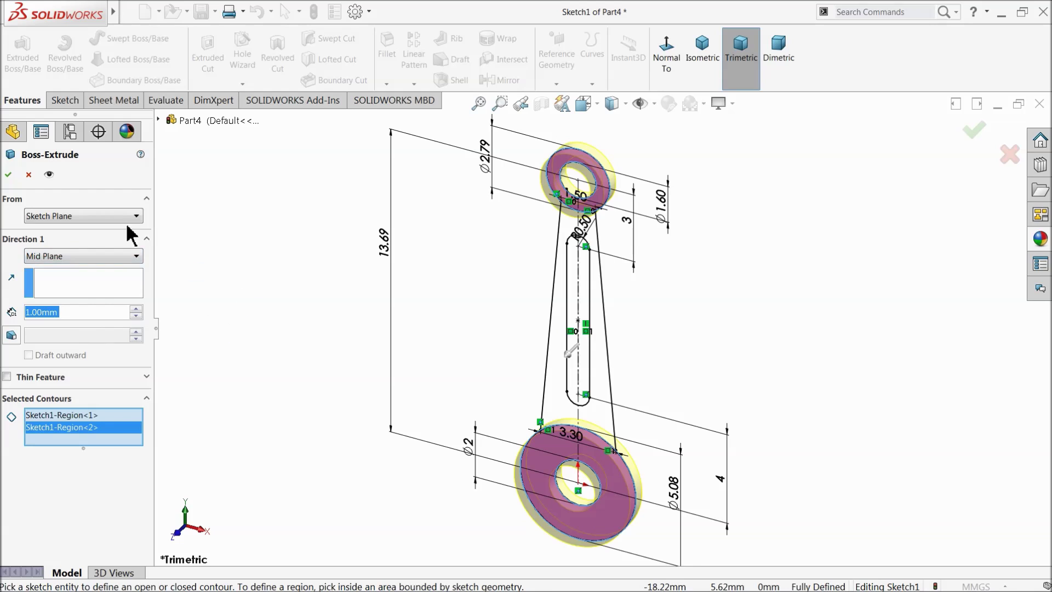
left_click(7, 175)
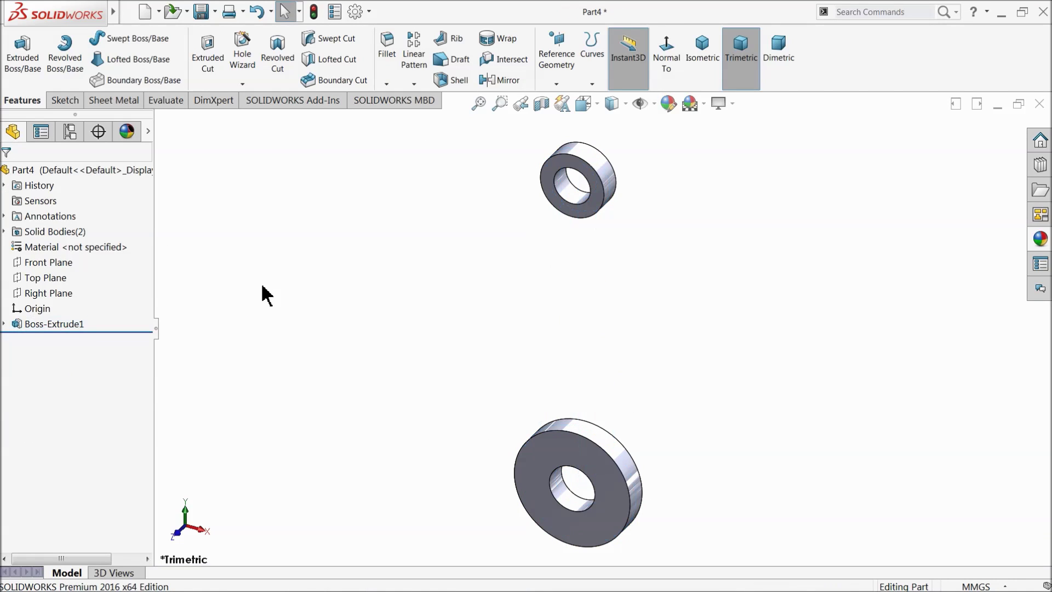
Step: Extrude the tapered web region of the rod sketch 0.80 mm, Mid Plane
left_click(5, 324)
left_click(42, 340)
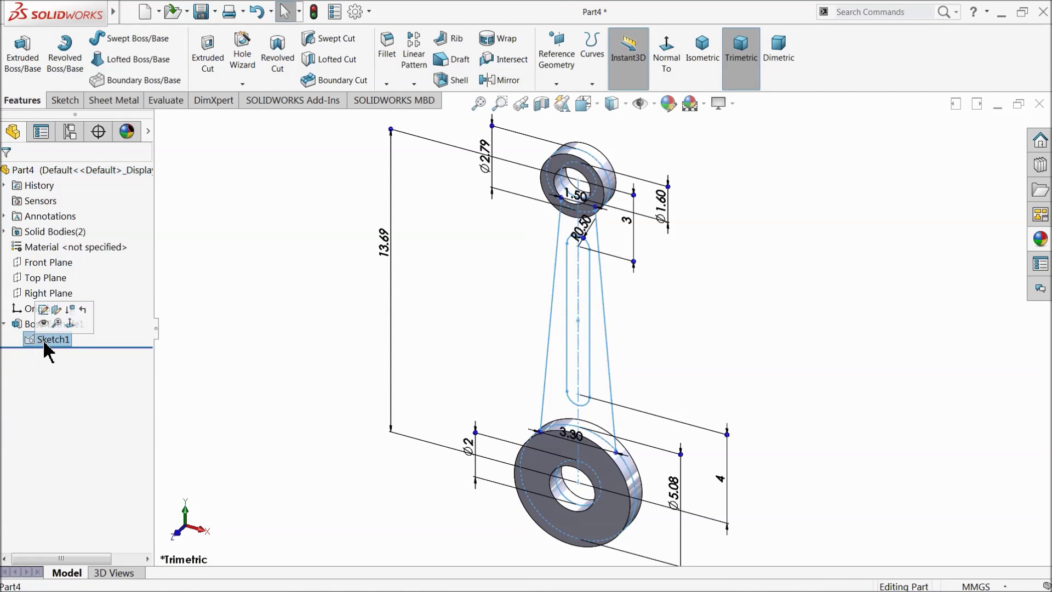
left_click(34, 64)
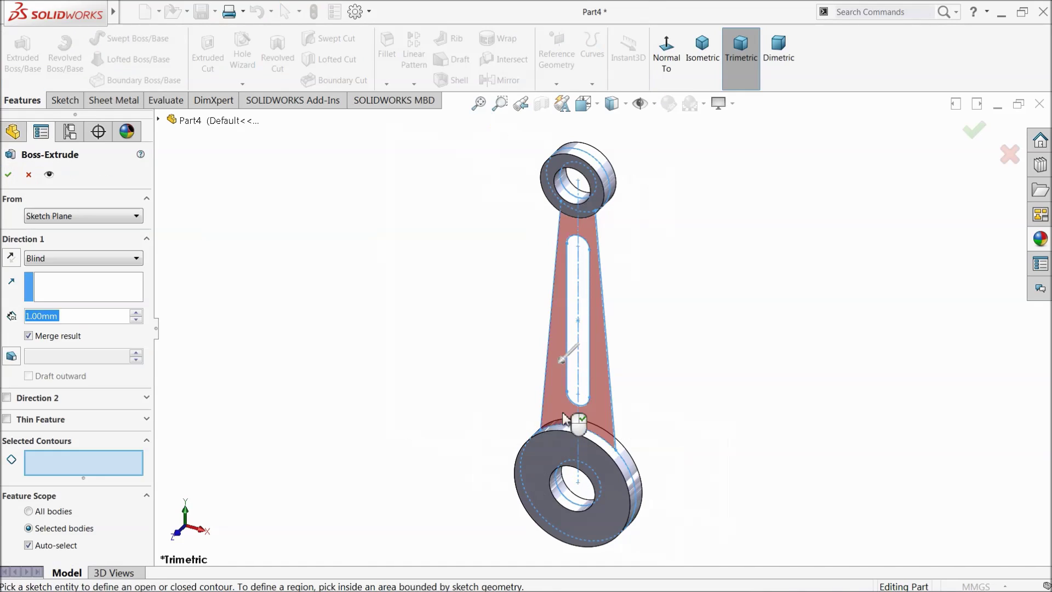
left_click(592, 415)
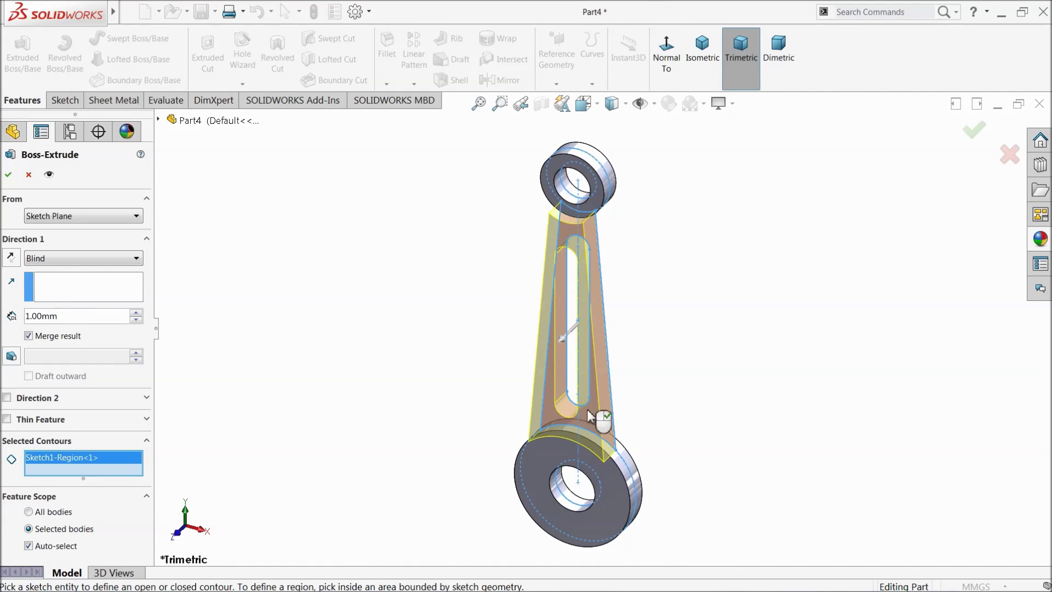
left_click(94, 261)
left_click(57, 341)
type("0.8")
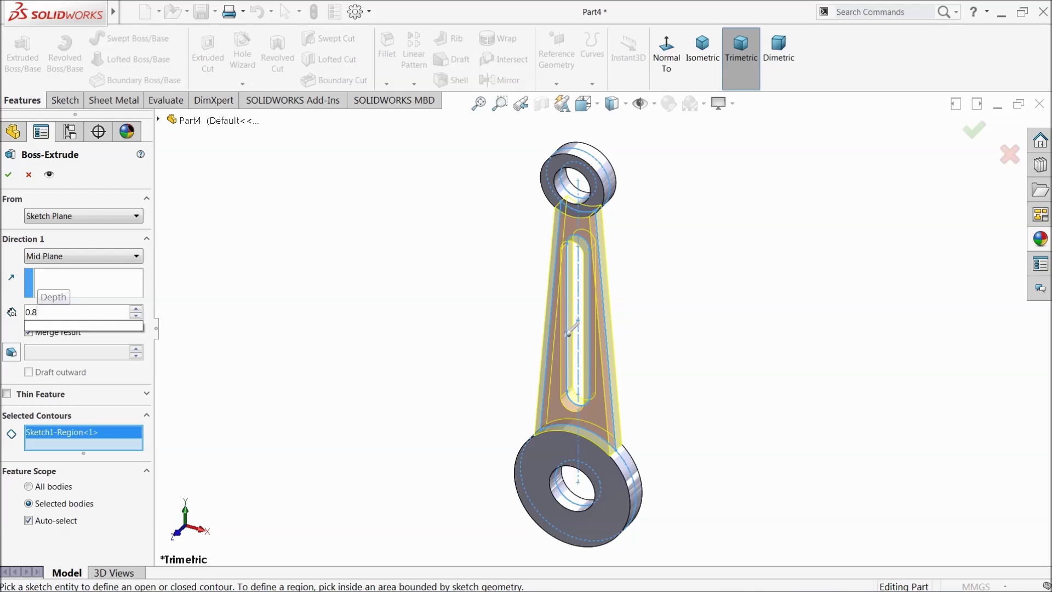
key("Return")
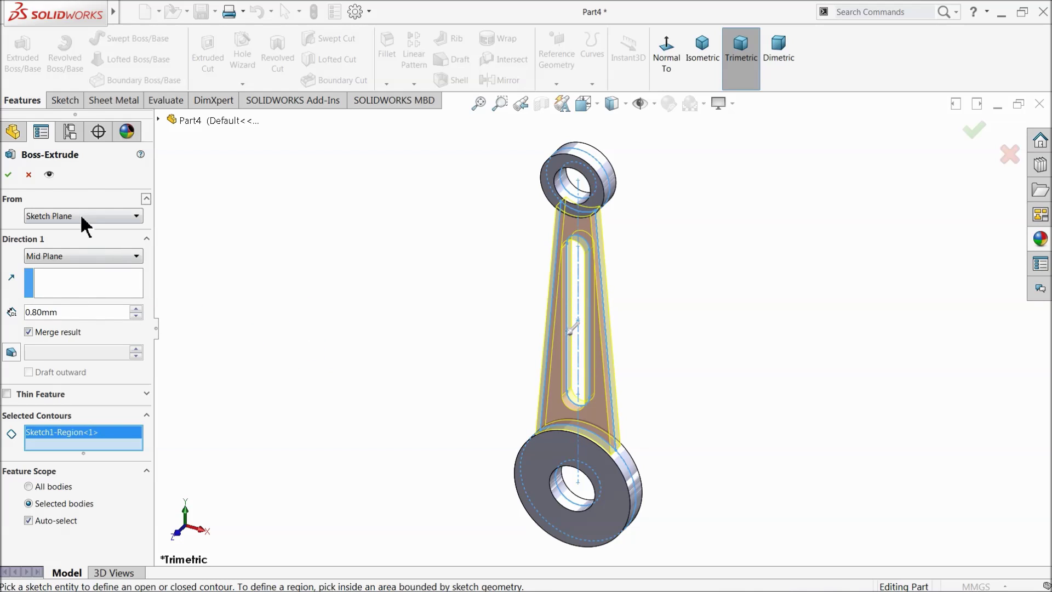
left_click(9, 175)
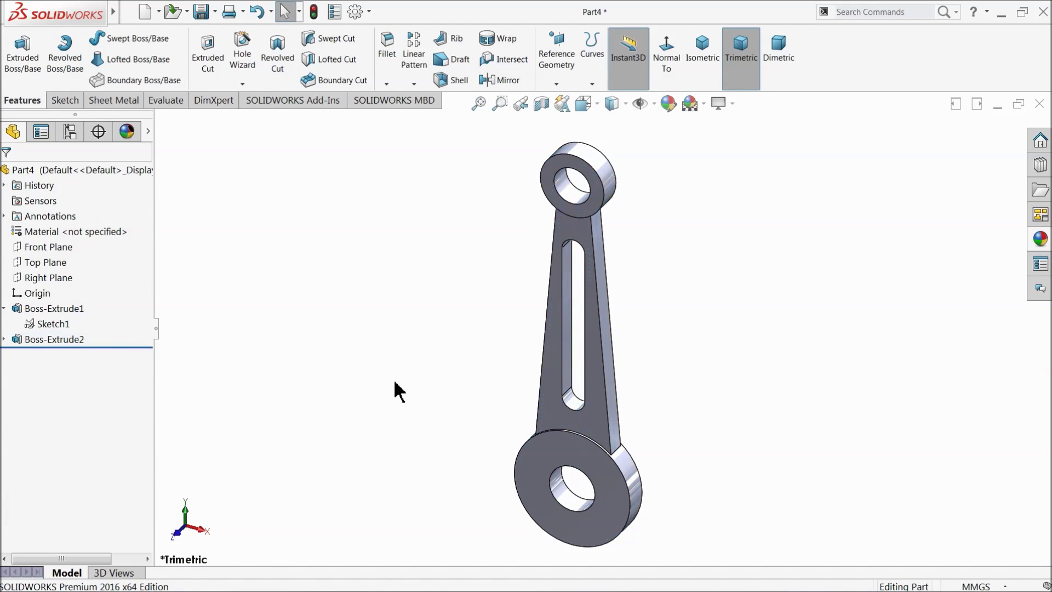
Step: Extrude the slot region of Sketch1 0.60 mm with a Mid Plane end condition
left_click(49, 325)
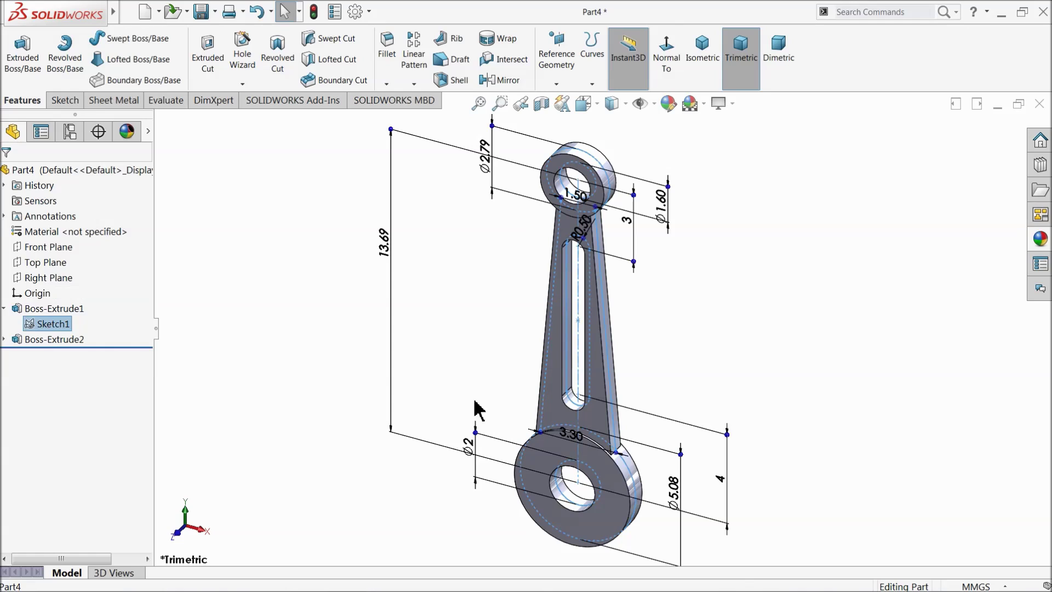
left_click(23, 50)
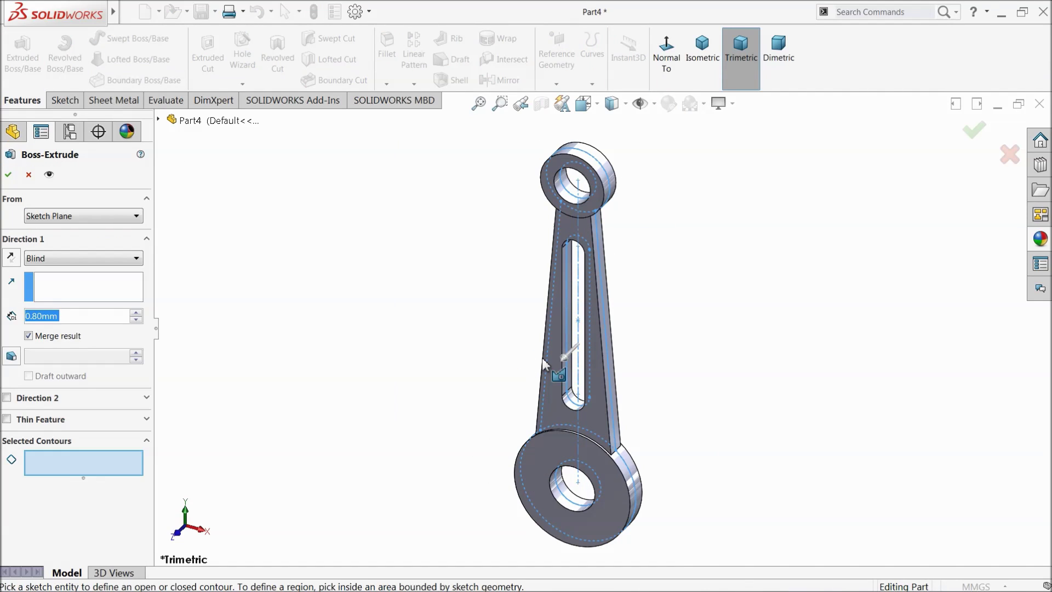
left_click(582, 368)
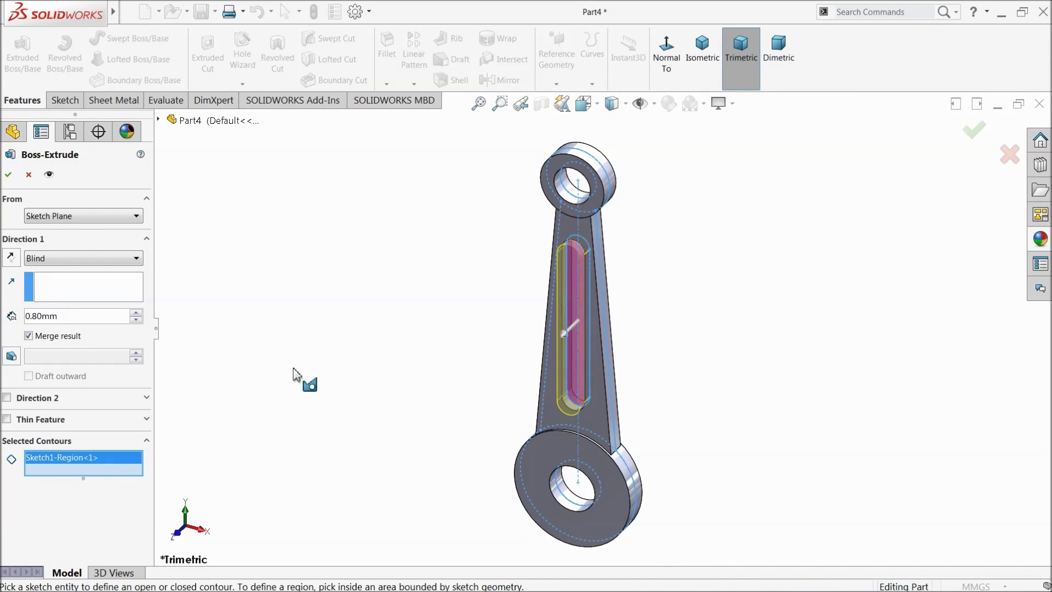
type("0.6")
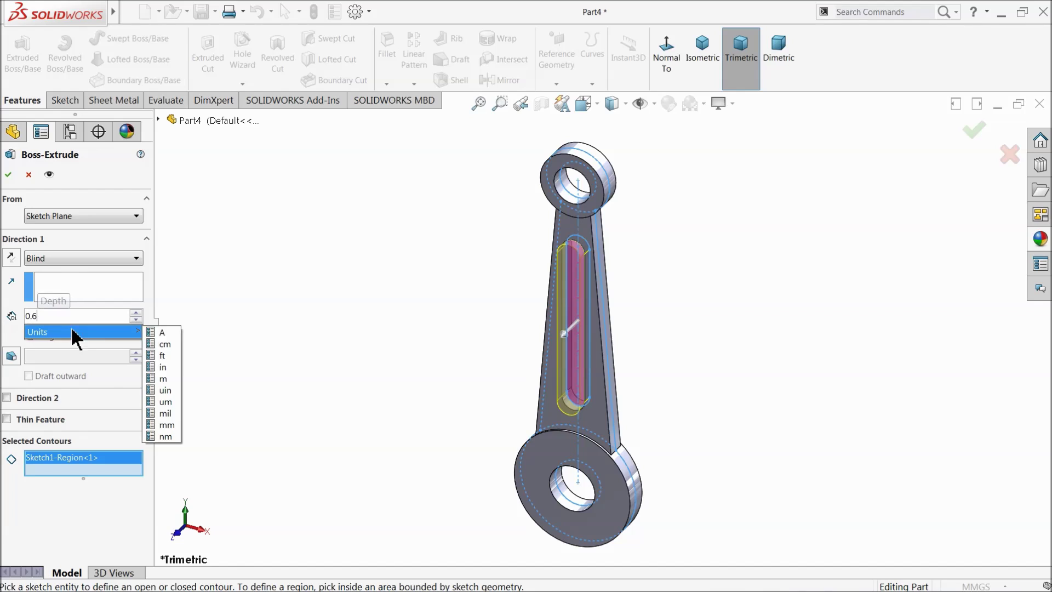
key("Return")
left_click(49, 258)
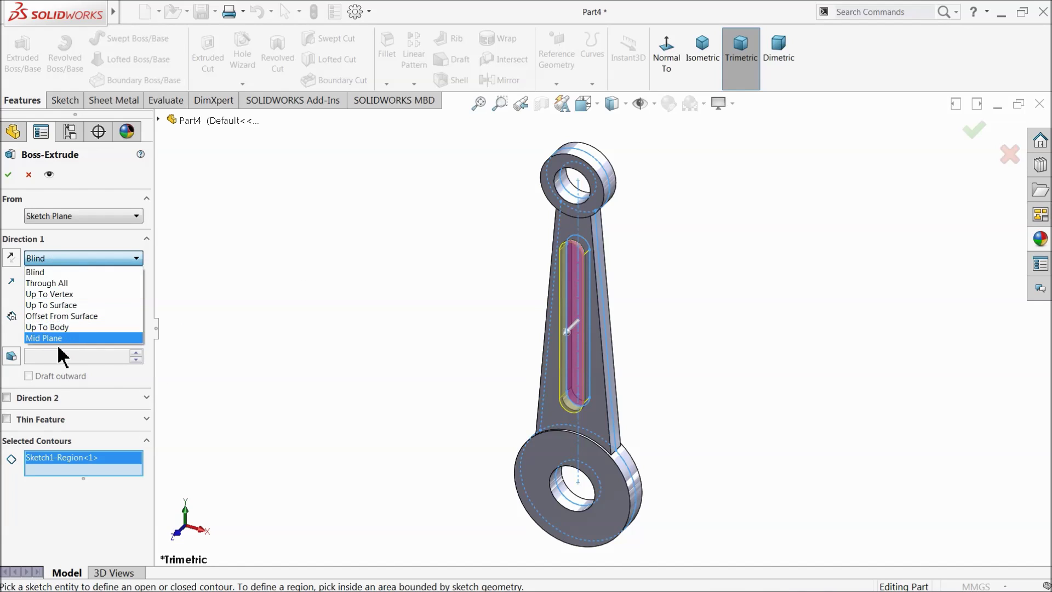
left_click(56, 339)
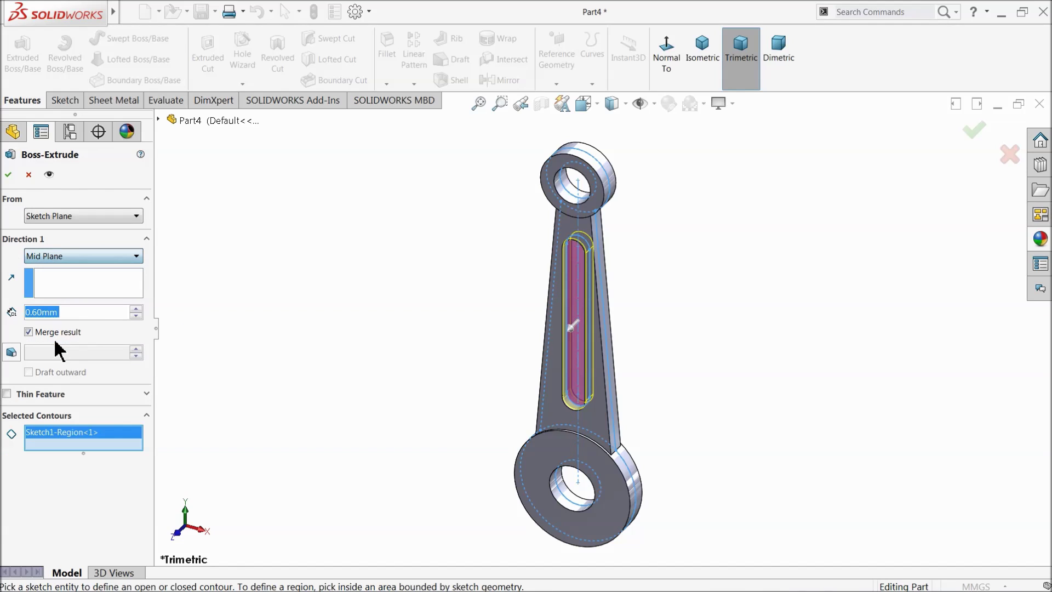
left_click(8, 176)
mouse_move(404, 321)
middle_mouse_down()
mouse_move(484, 301)
mouse_move(423, 326)
middle_mouse_up()
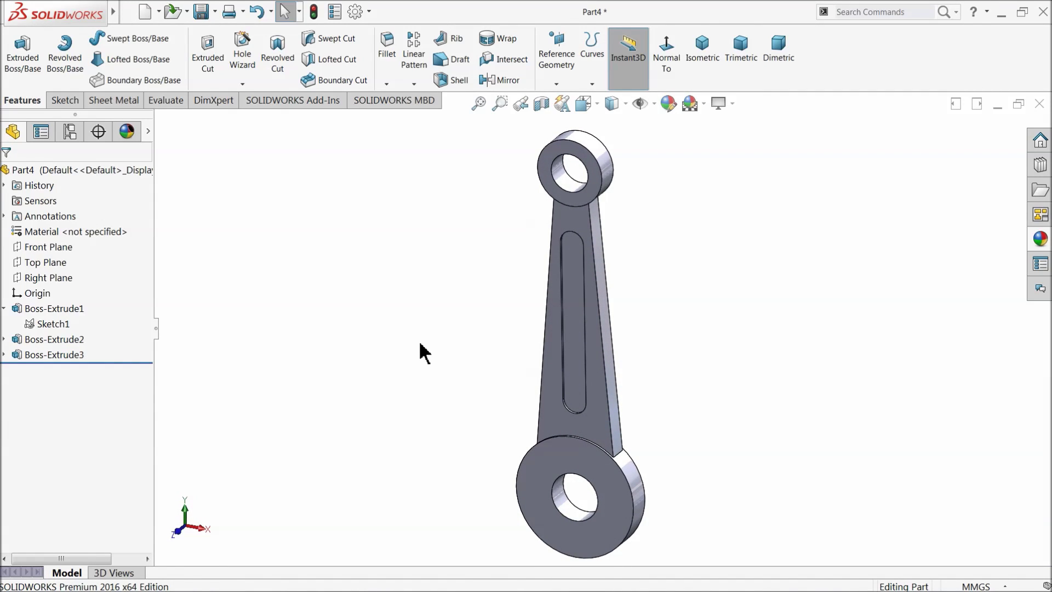
scroll(671, 460, "down", 2)
scroll(538, 422, "down", 3)
Step: Sketch a circle on the big-end boss face, concentric with the hole
left_click(517, 417)
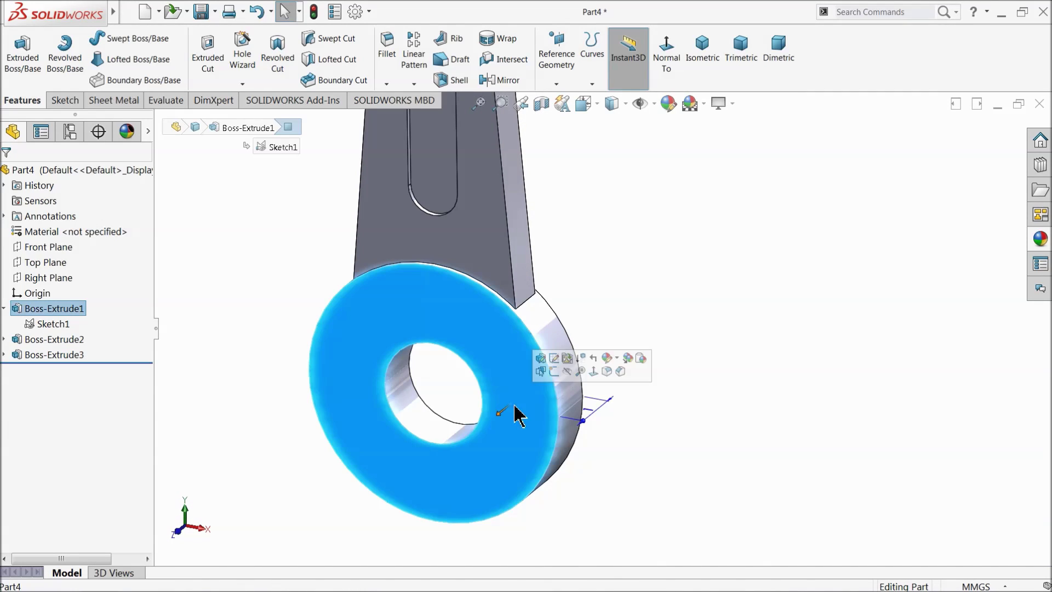
left_click(554, 371)
left_click(50, 60)
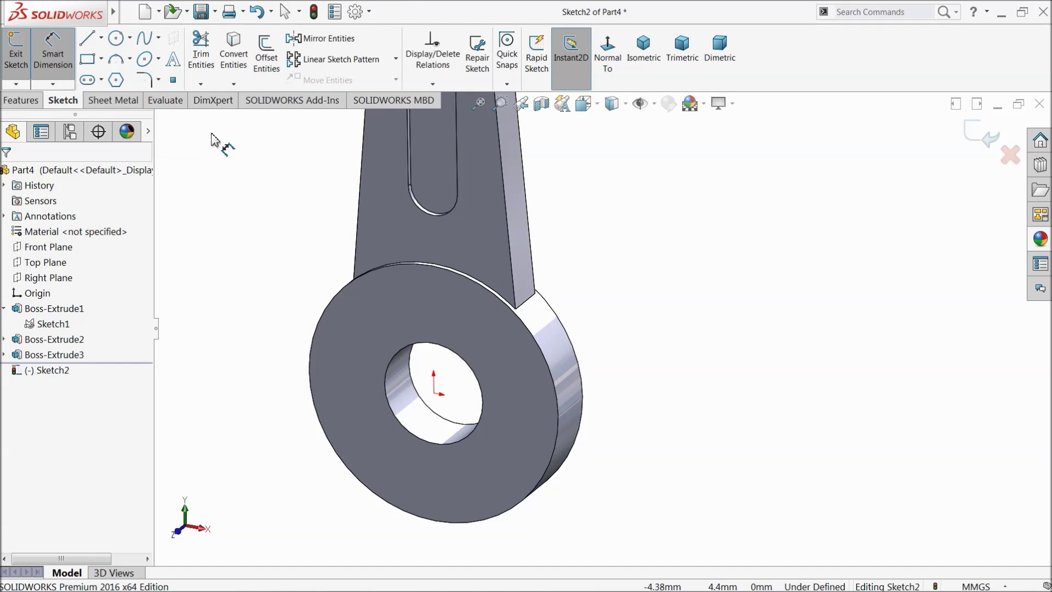
left_click(116, 39)
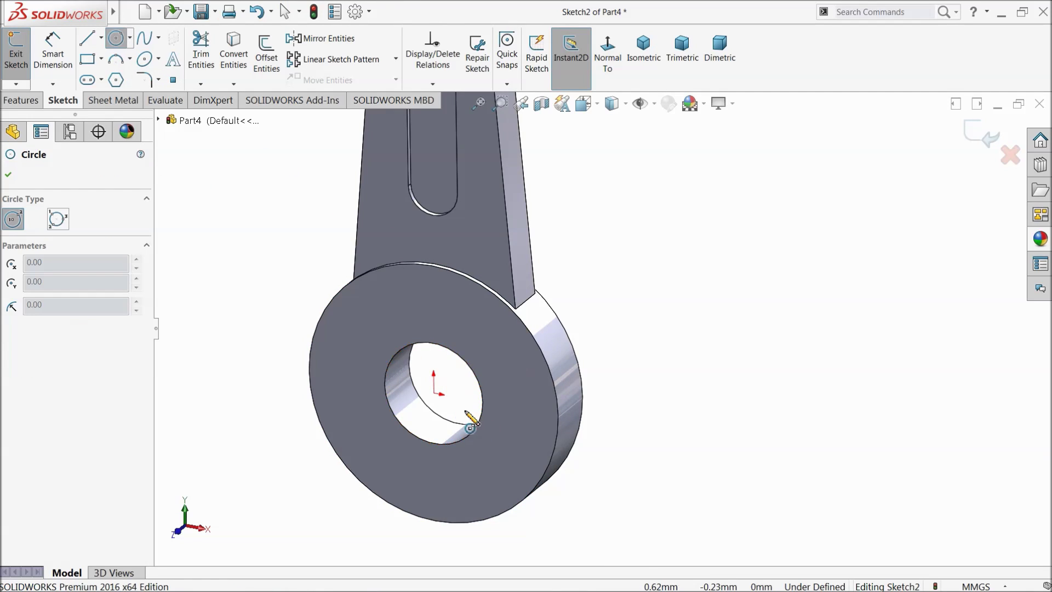
left_click(432, 392)
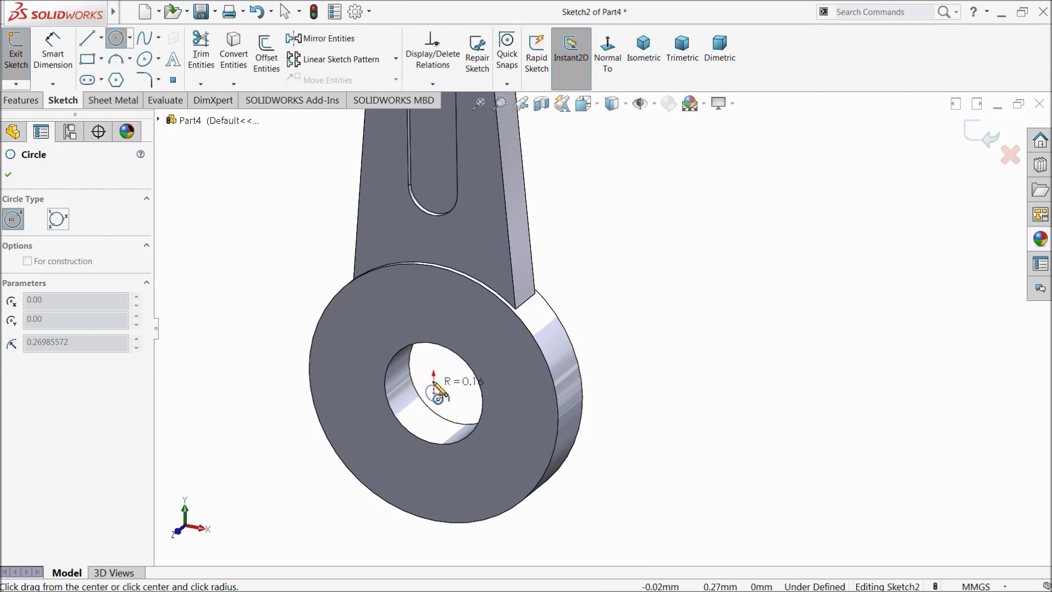
left_click(440, 353)
left_click(435, 396)
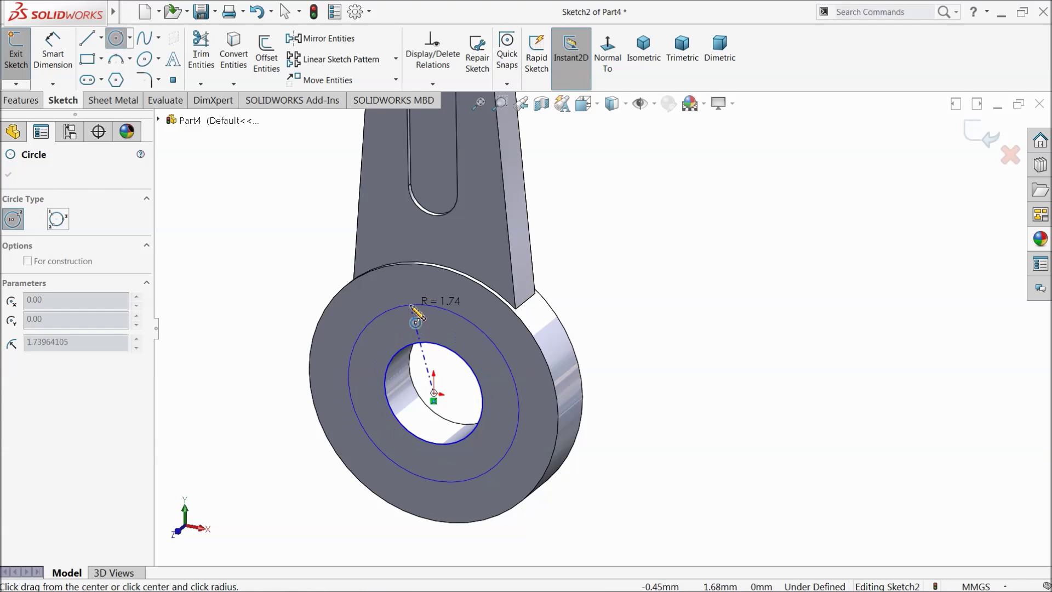
left_click(415, 307)
Step: Dimension the outer circle ⌀4 and the hole ⌀2, then start the ring extrusion
left_click(50, 58)
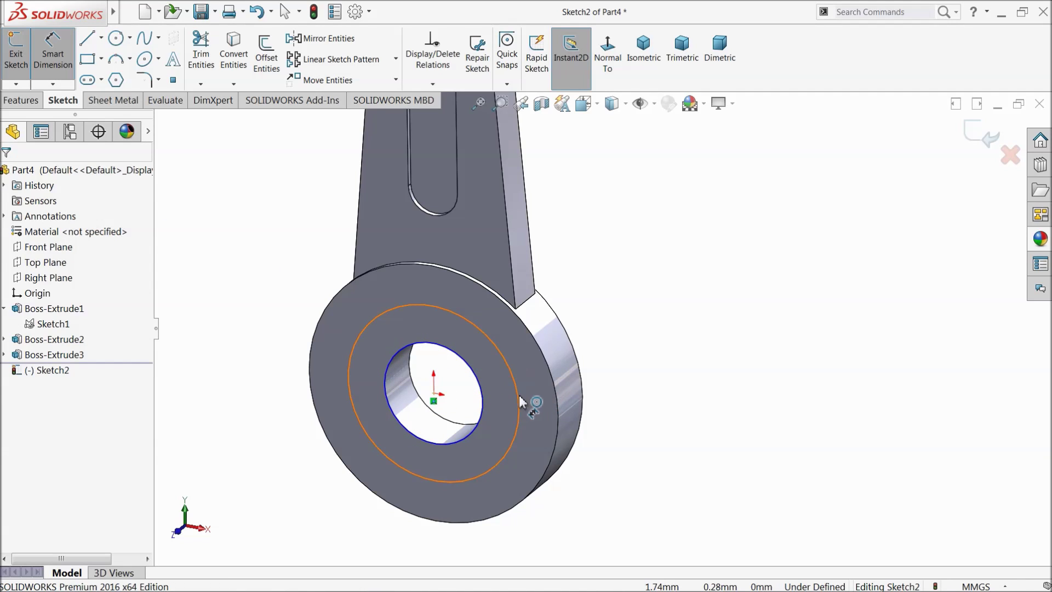
left_click(519, 395)
left_click(621, 434)
type("4")
key("Return")
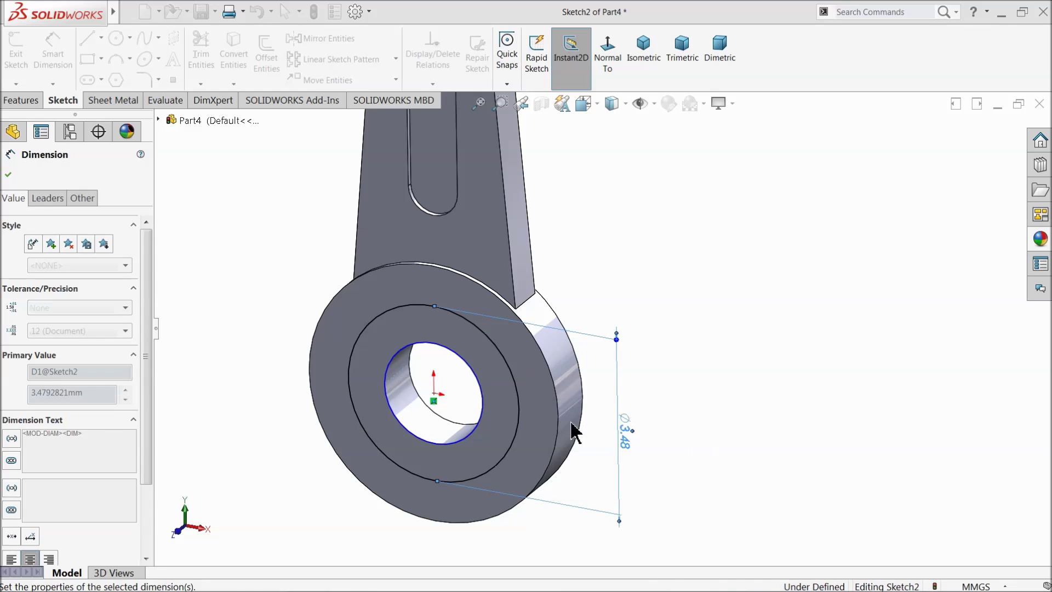
left_click(486, 413)
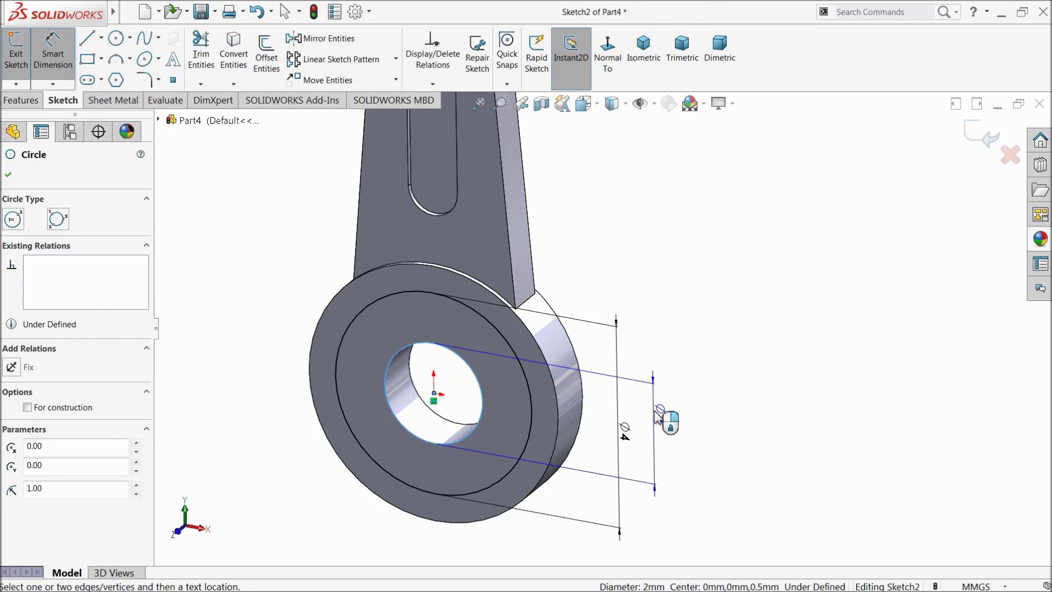
left_click(664, 423)
key("Return")
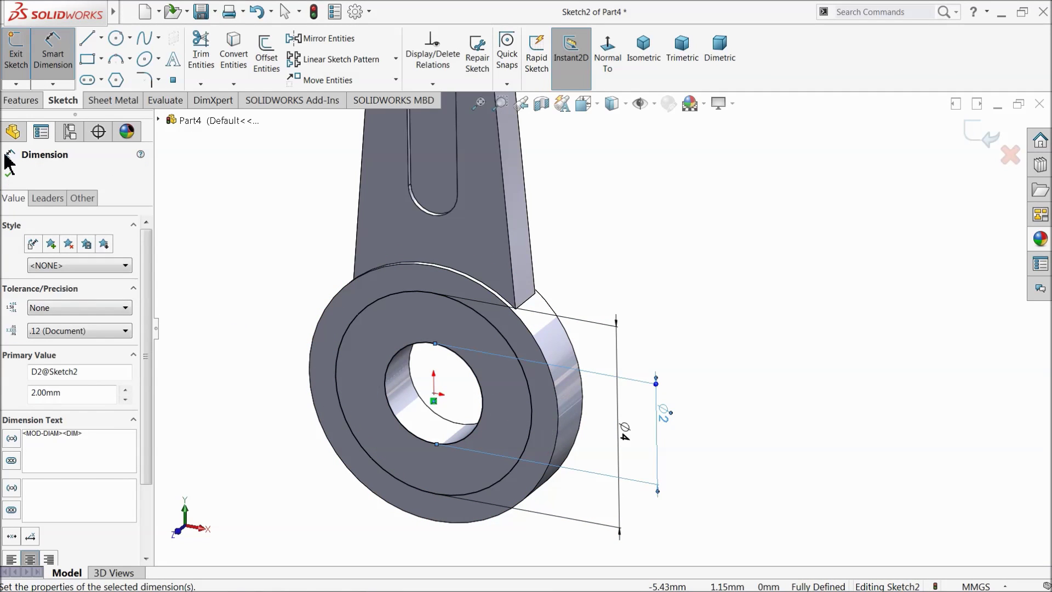
left_click(19, 101)
left_click(22, 52)
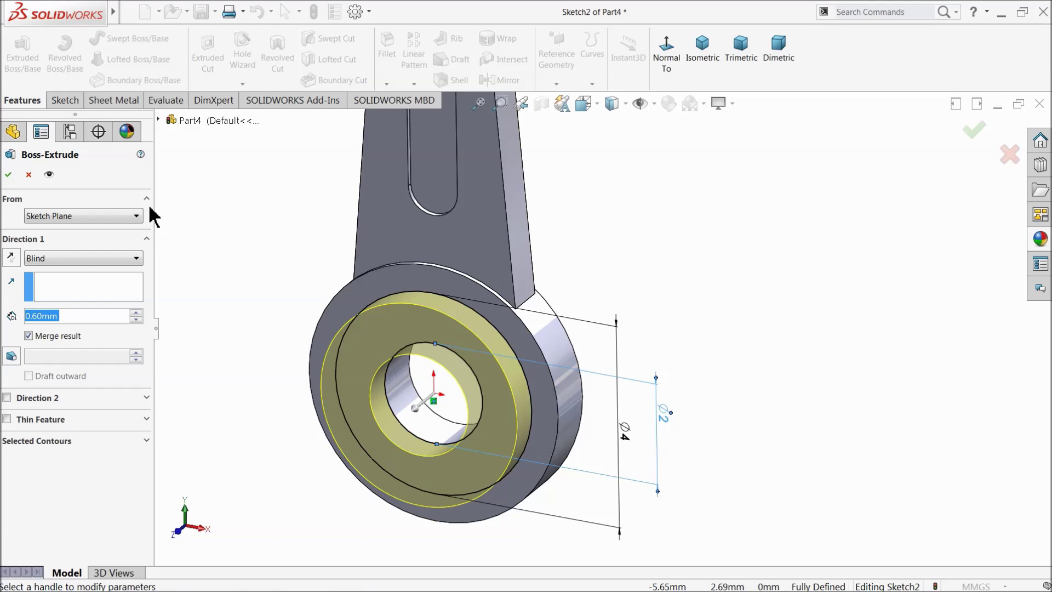
type("1.5")
Step: Give the ring extrusion 1.5 mm in Direction 1 and 2.5 mm in Direction 2
key("Return")
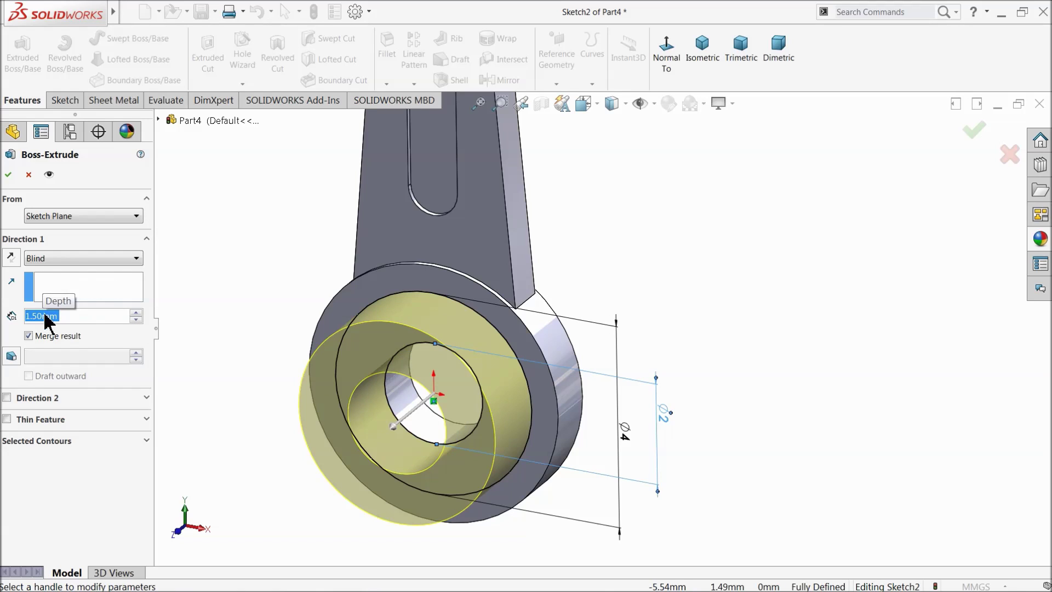
left_click(8, 398)
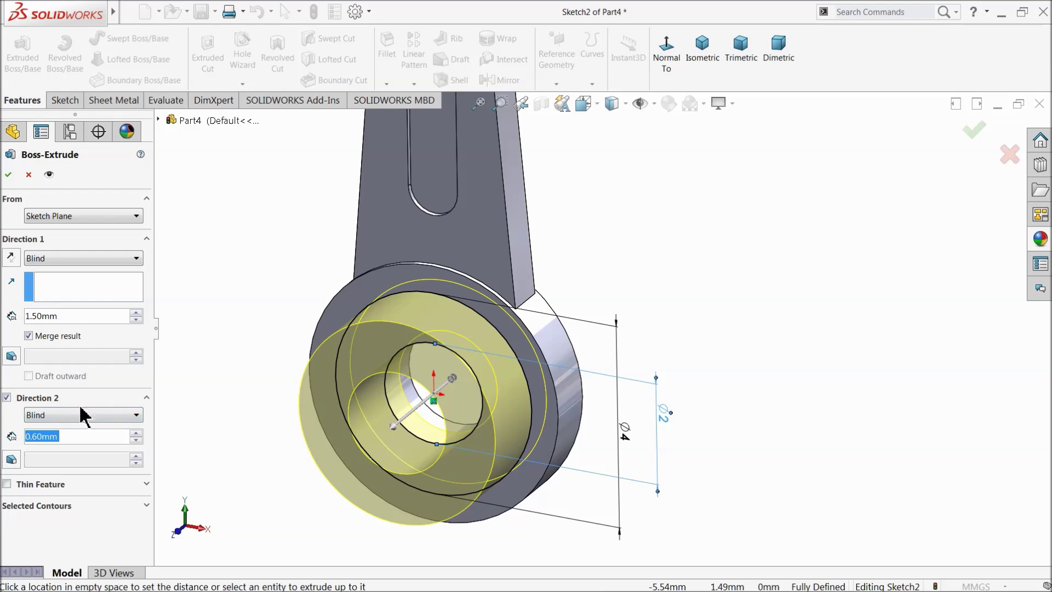
type("2.5")
key("Return")
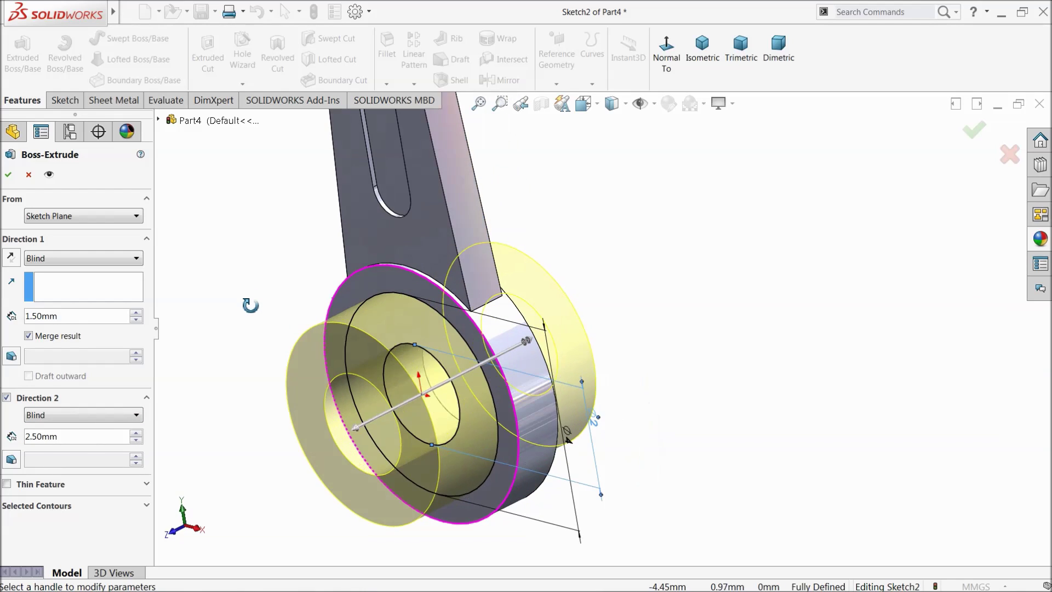
middle_click_drag(249, 305, 3, 197)
left_click(10, 175)
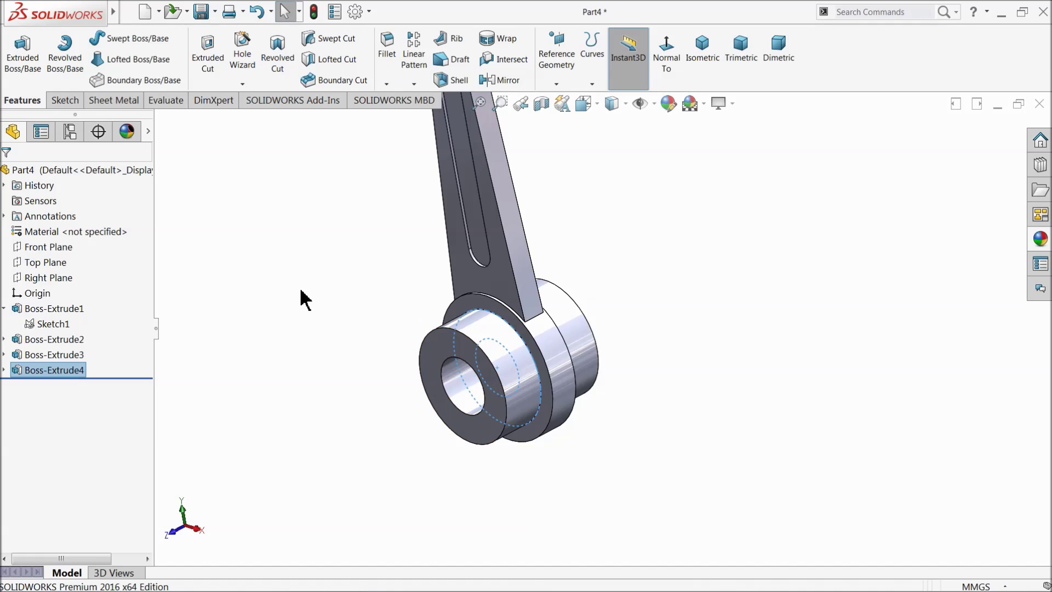
Step: Start a normal-view Front Plane sketch and begin a centrepoint arc around the big-end hole
left_click(301, 299)
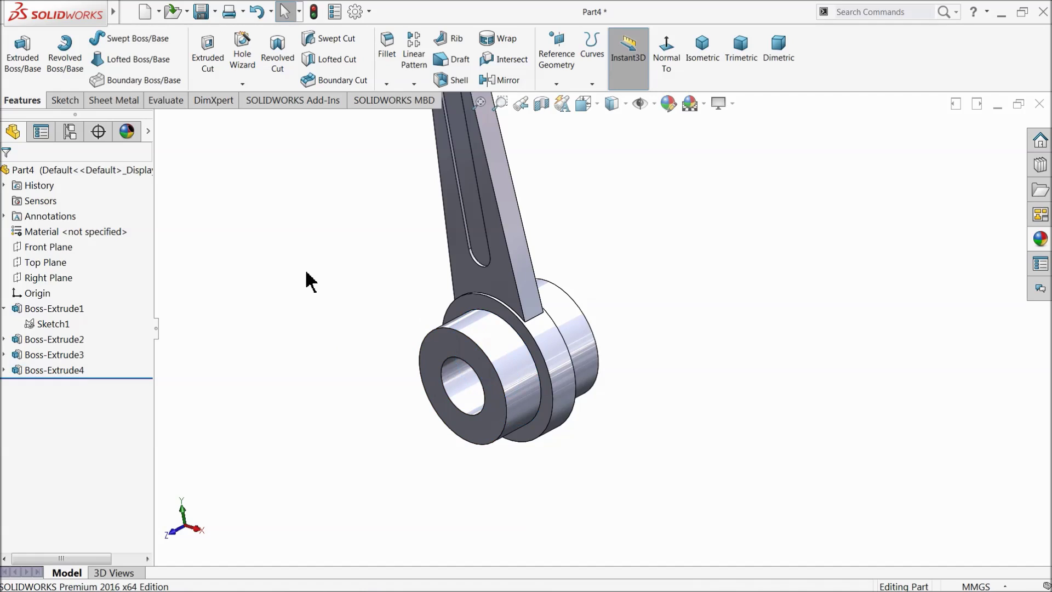
left_click(37, 247)
left_click(47, 234)
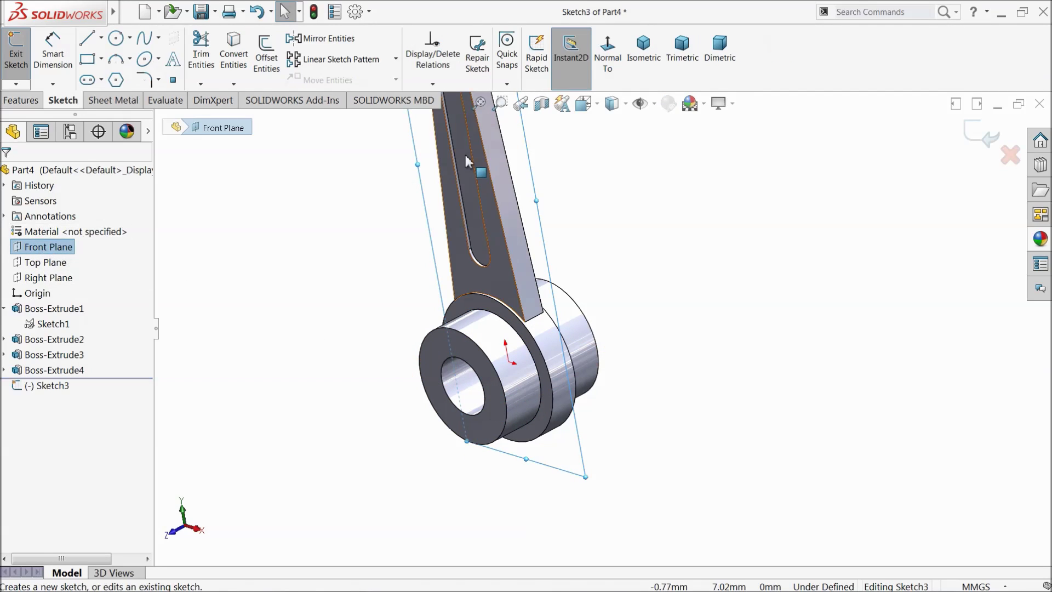
left_click(608, 58)
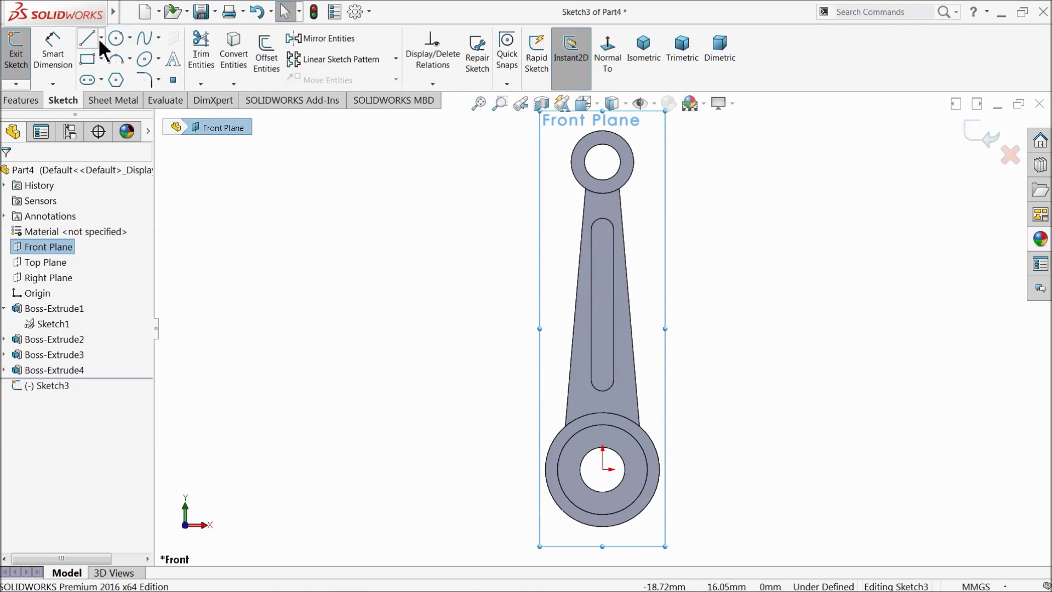
left_click(129, 59)
left_click(144, 82)
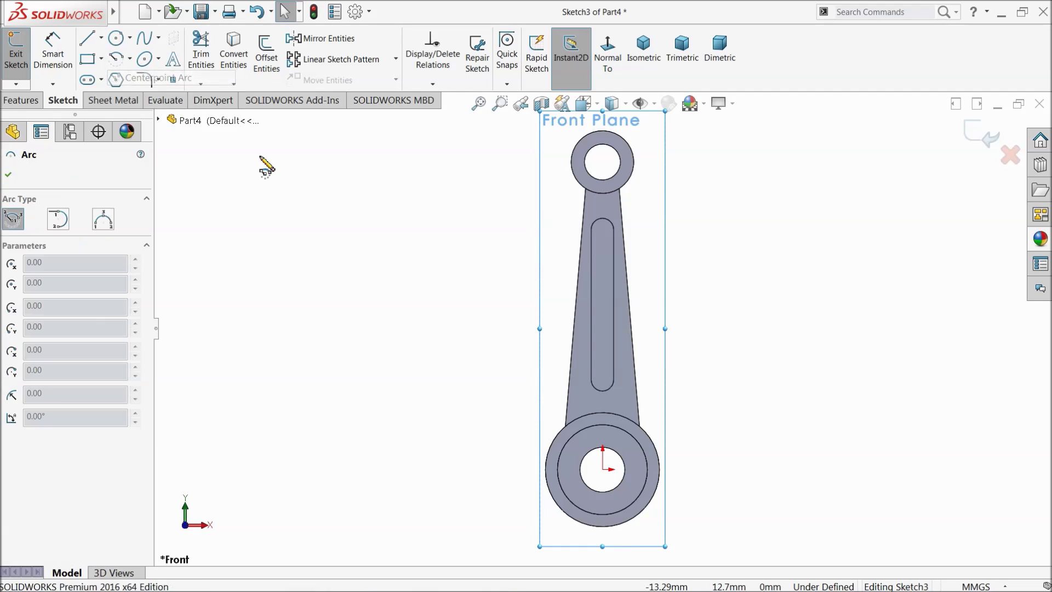
scroll(653, 430, "up", 1)
scroll(564, 423, "down", 3)
scroll(528, 386, "down", 3)
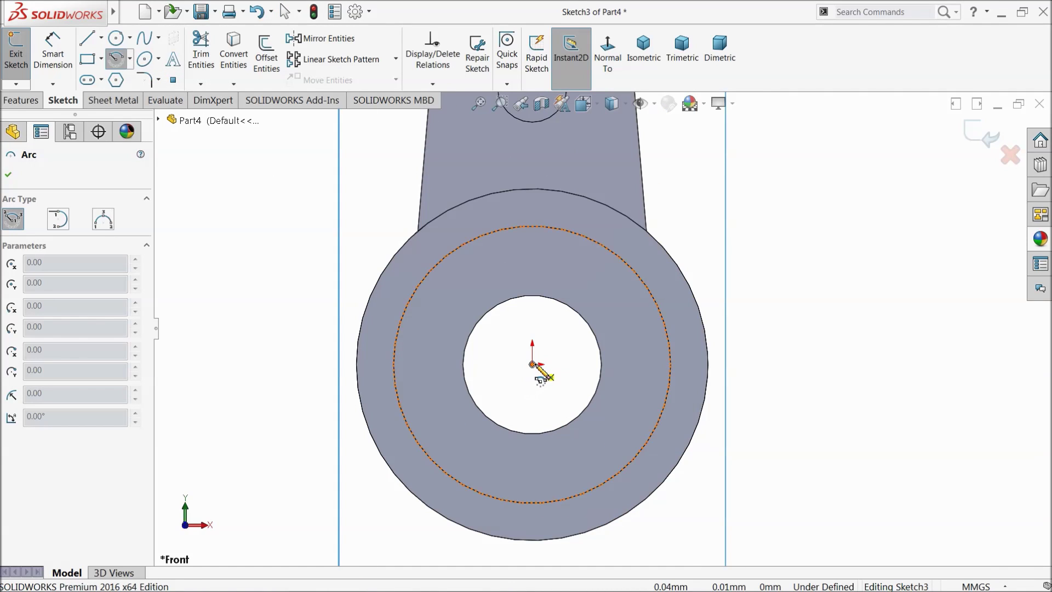
left_click(533, 364)
left_click(454, 275)
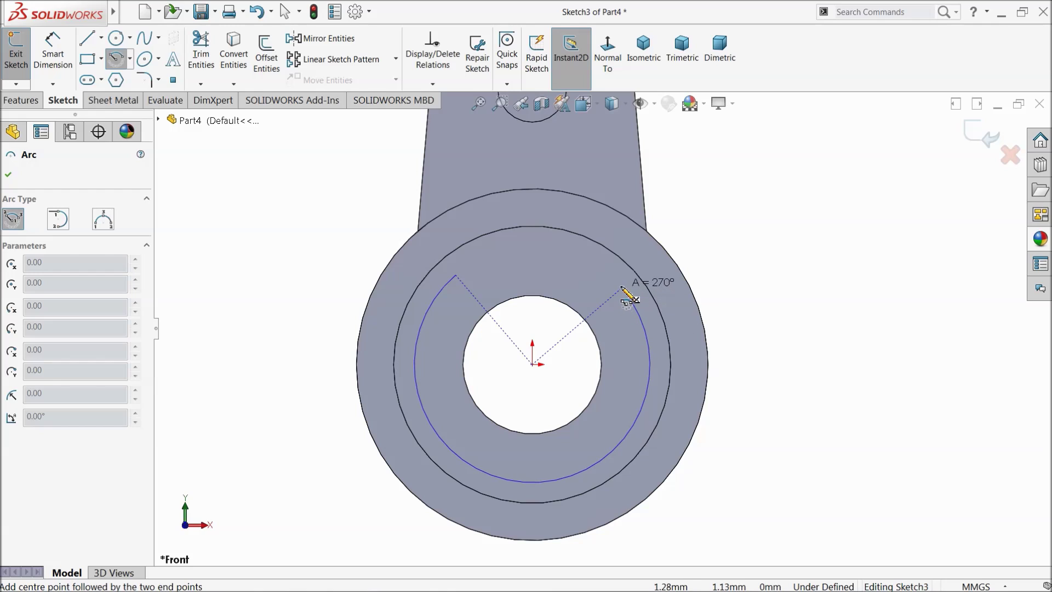
Step: Finish the inner arc and draw a second, larger concentric arc around the hole centre
left_click(622, 289)
left_click(532, 364)
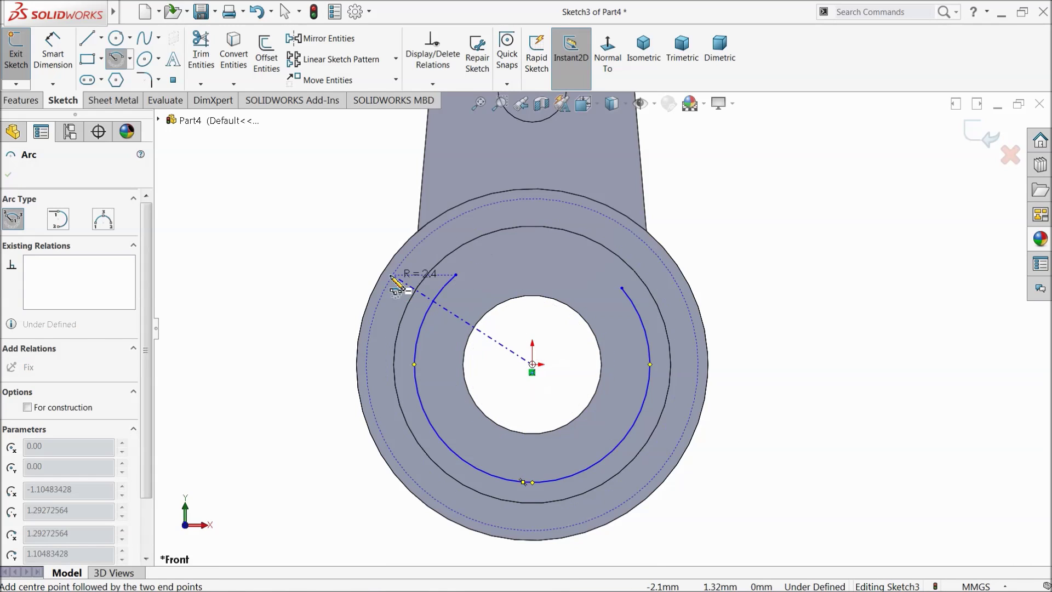
left_click(346, 241)
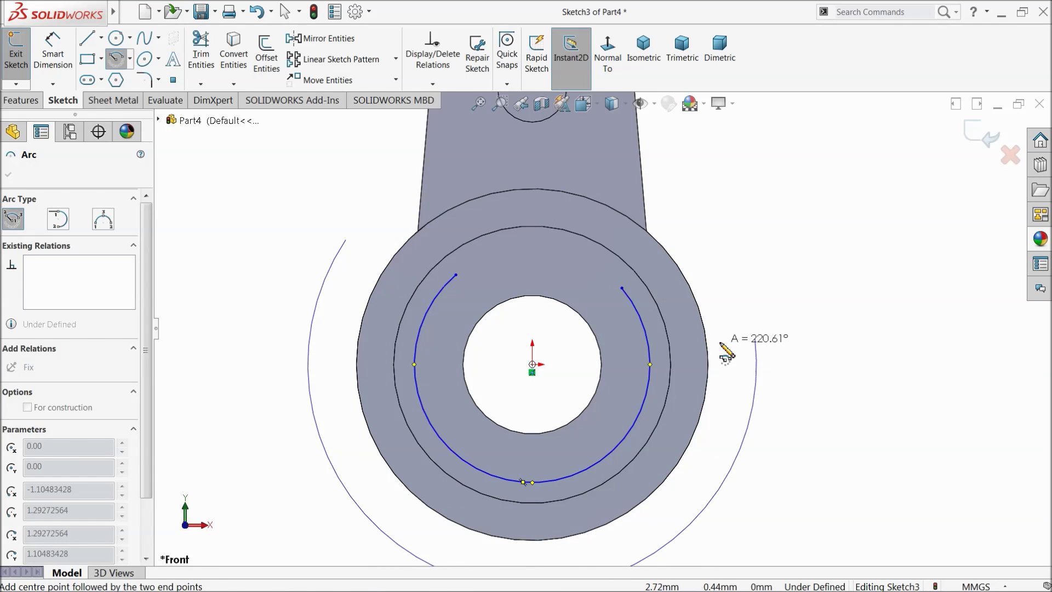
left_click(722, 245)
right_click(775, 211)
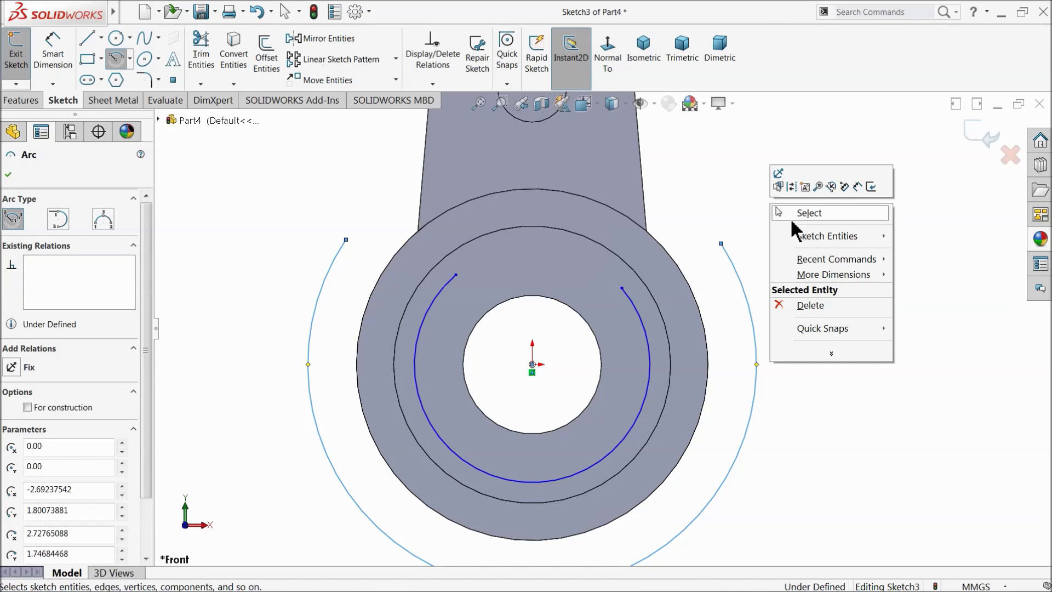
left_click(804, 212)
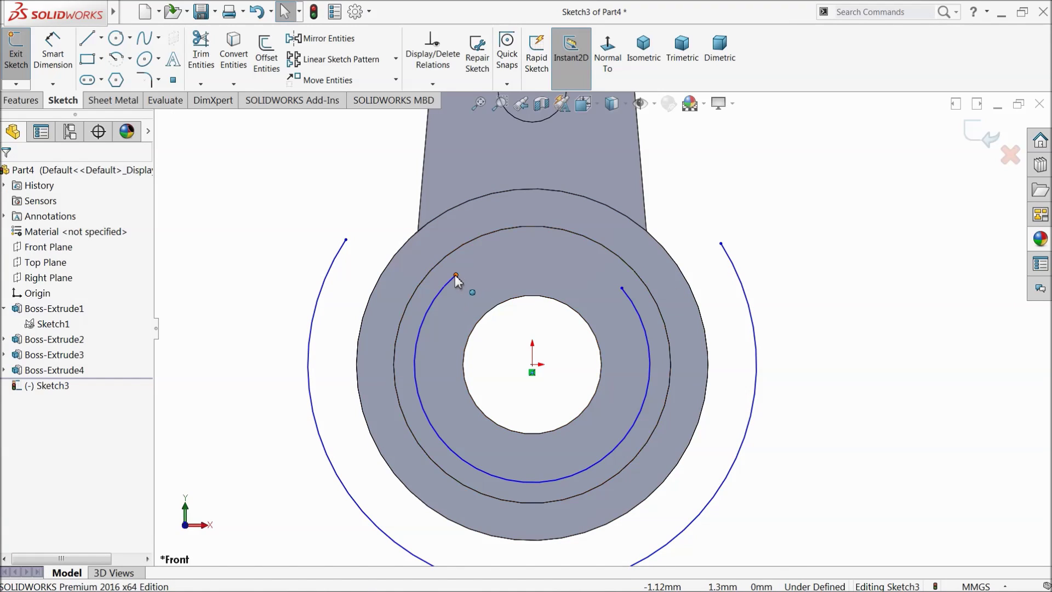
Step: Add a Horizontal relation to the inner arc's endpoints, then to the outer arc's endpoints
left_click(456, 274)
left_click(623, 288, "ctrl")
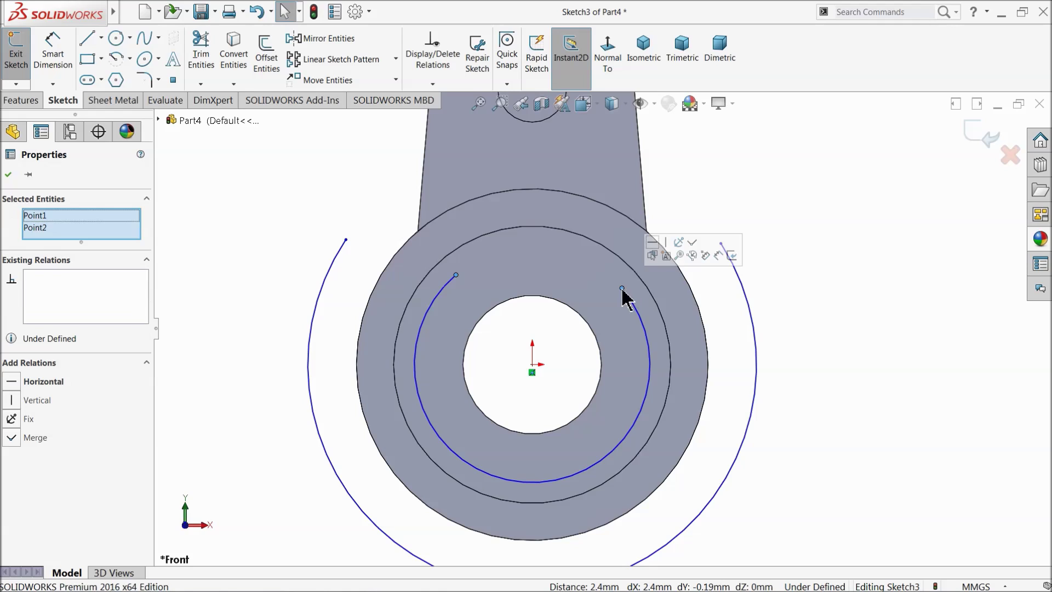
left_click(651, 242)
left_click(737, 216)
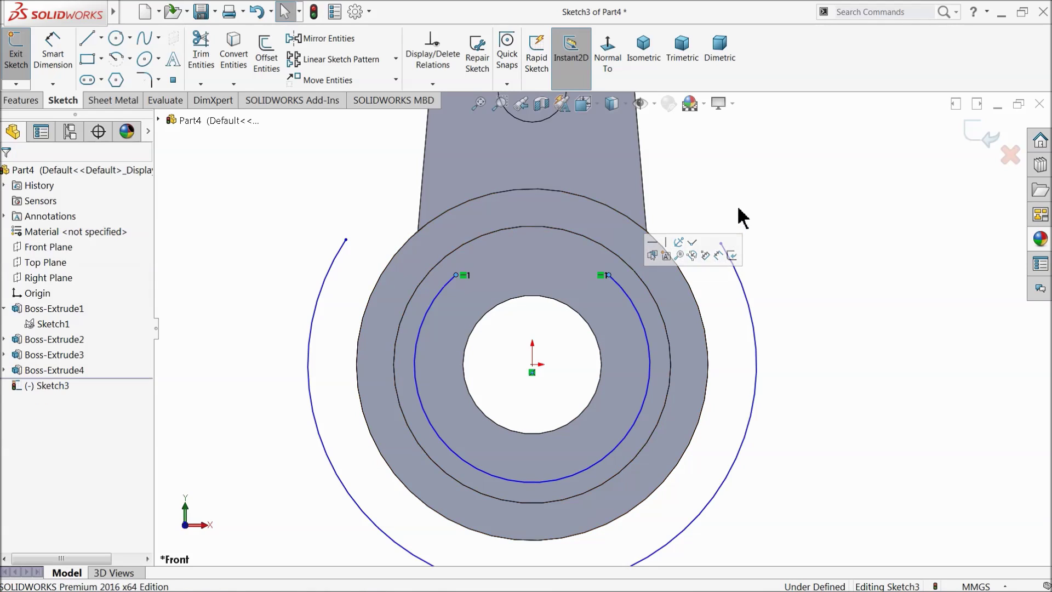
left_click(721, 243)
left_click(346, 241, "ctrl")
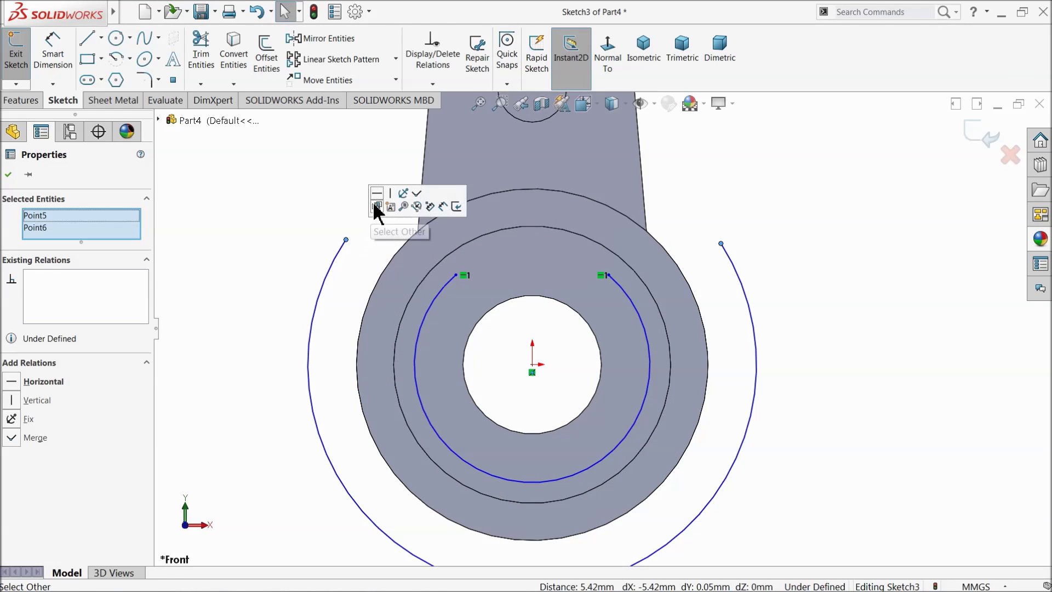
left_click(377, 200)
Step: Draw lines from the rod's top-left and top-right points down to the outer arc's endpoints
left_click(86, 38)
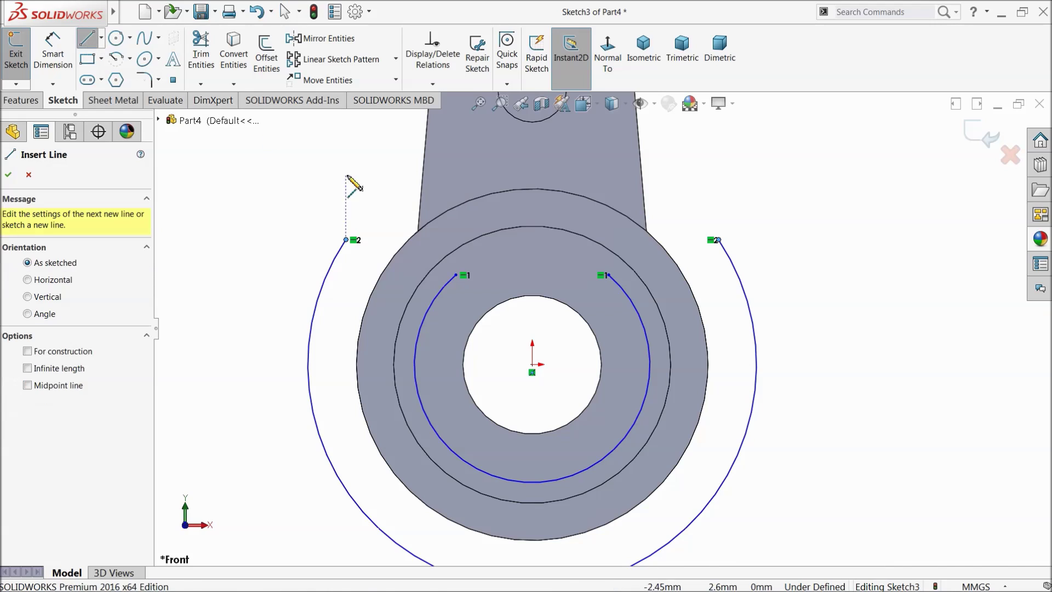
scroll(462, 282, "up", 3)
scroll(571, 329, "up", 3)
scroll(570, 189, "down", 3)
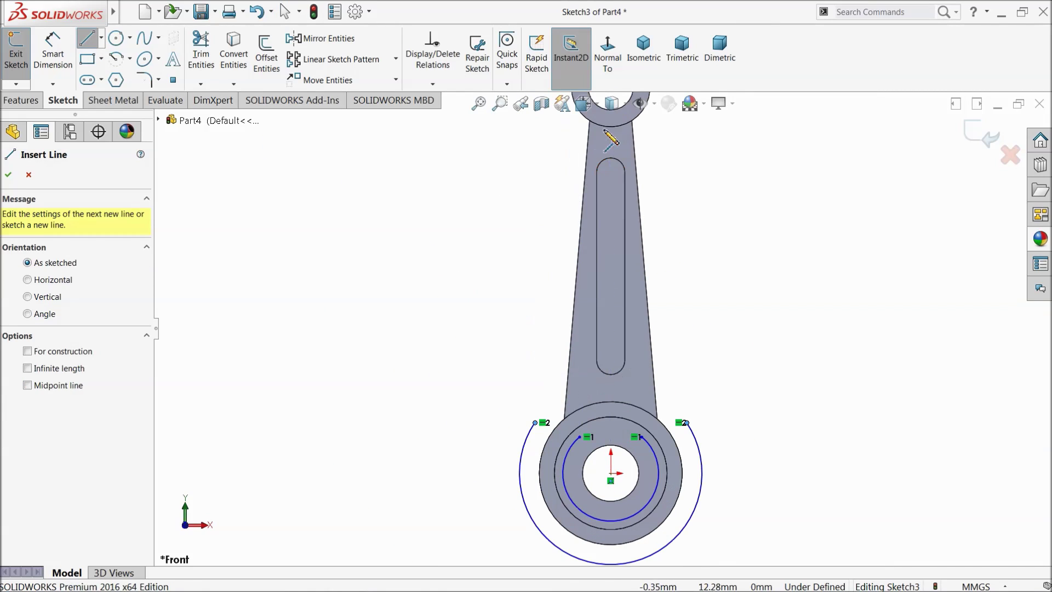
left_click(590, 124)
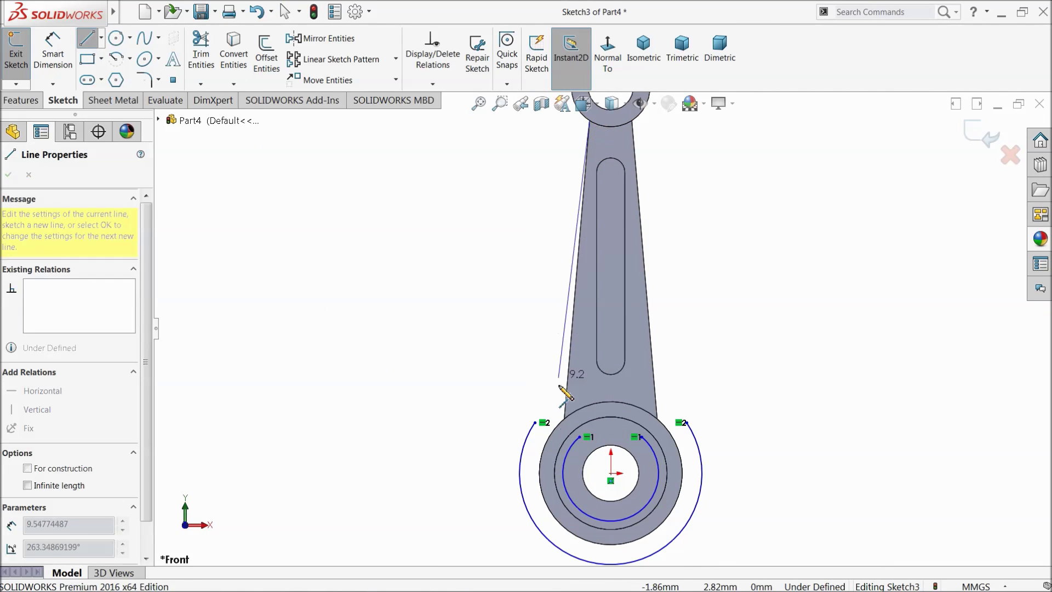
left_click(536, 423)
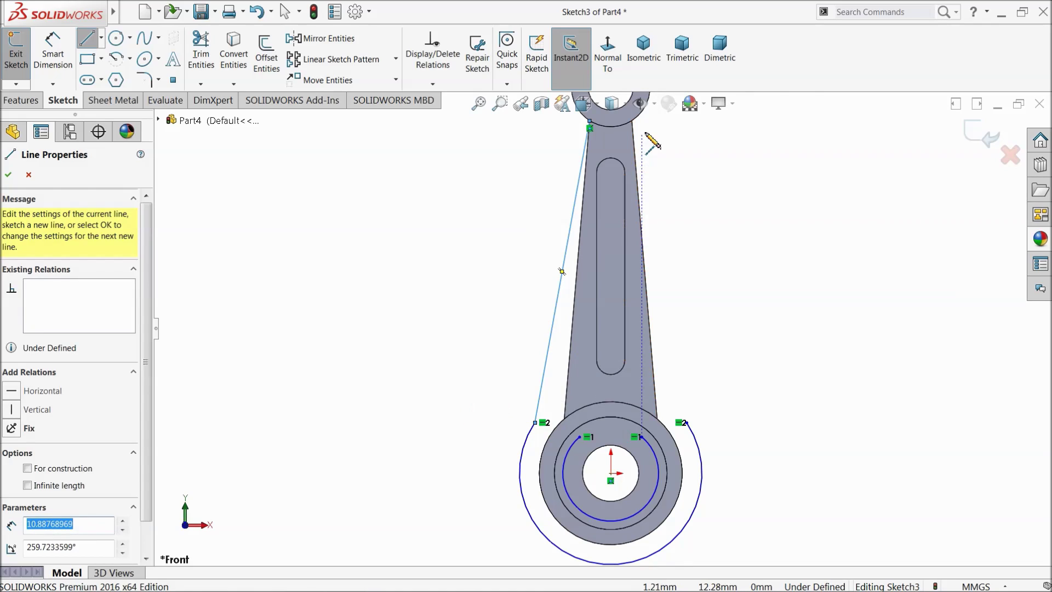
left_click(634, 123)
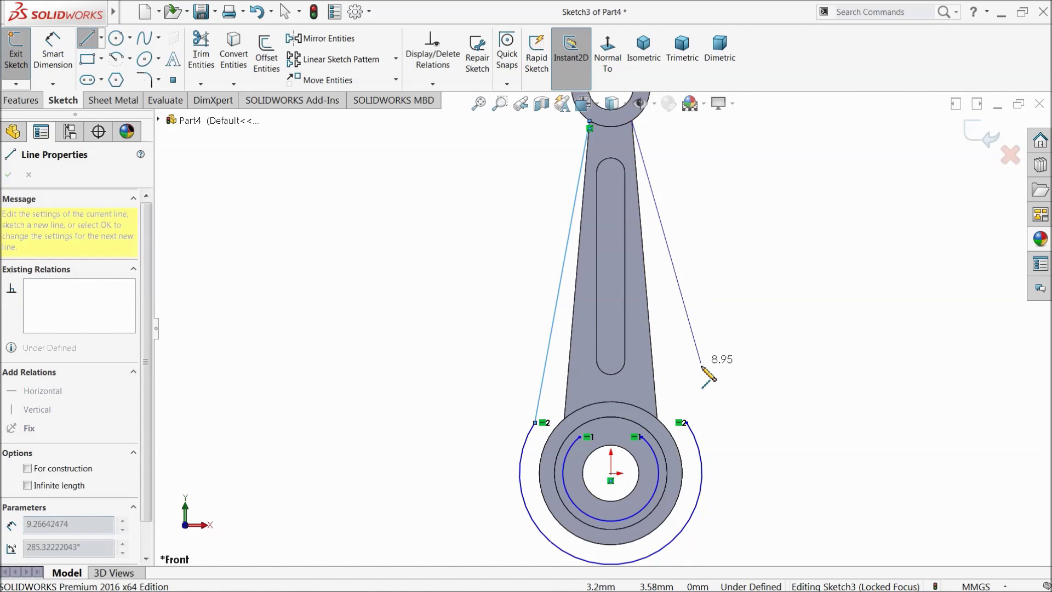
left_click(683, 423)
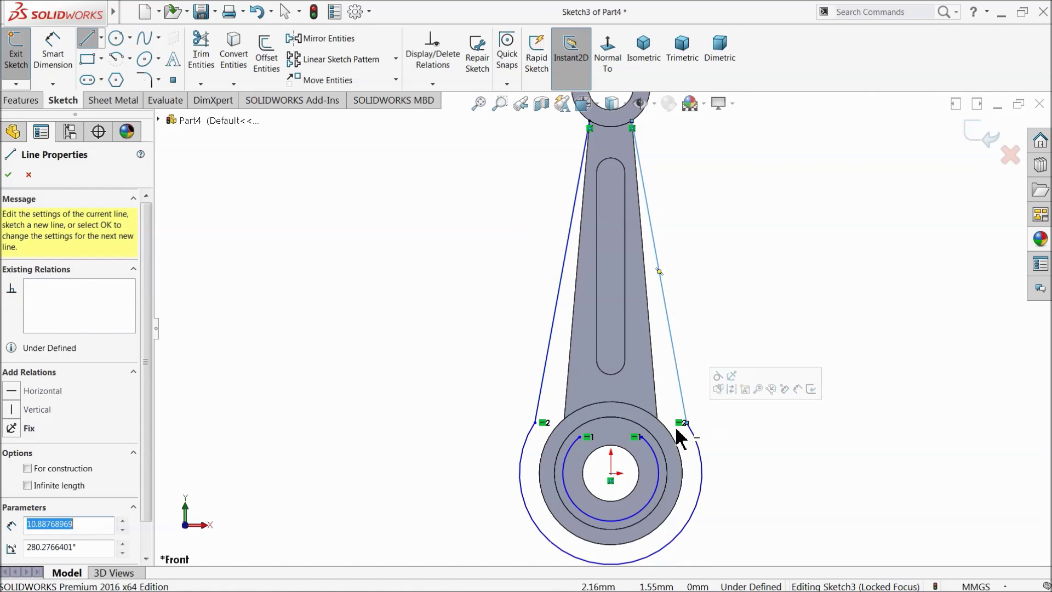
Step: Draw lines from the inner arc's right and left endpoints up to the rod's top points
left_click(637, 436)
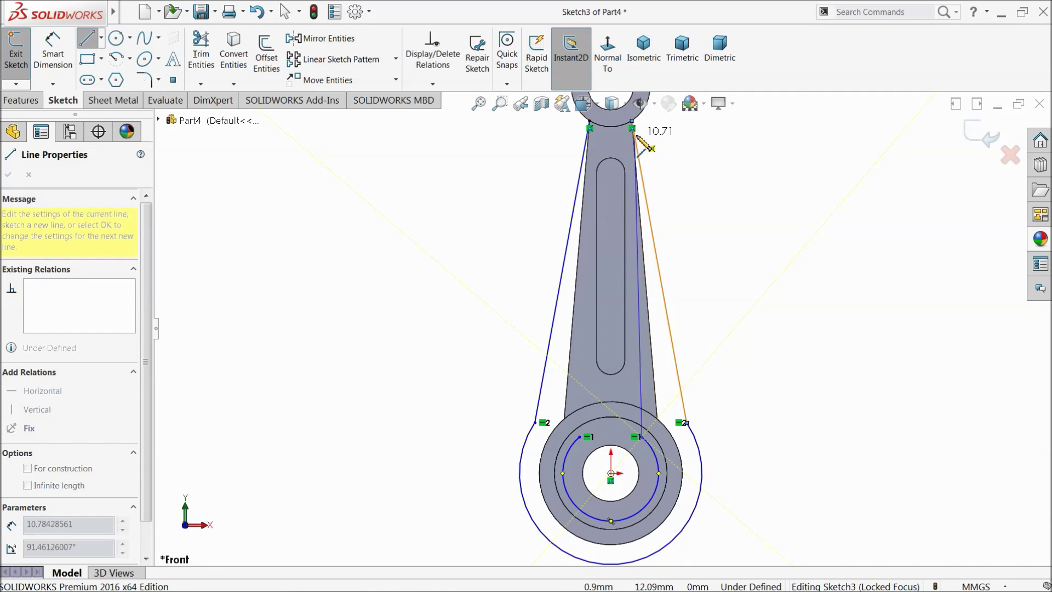
left_click(633, 125)
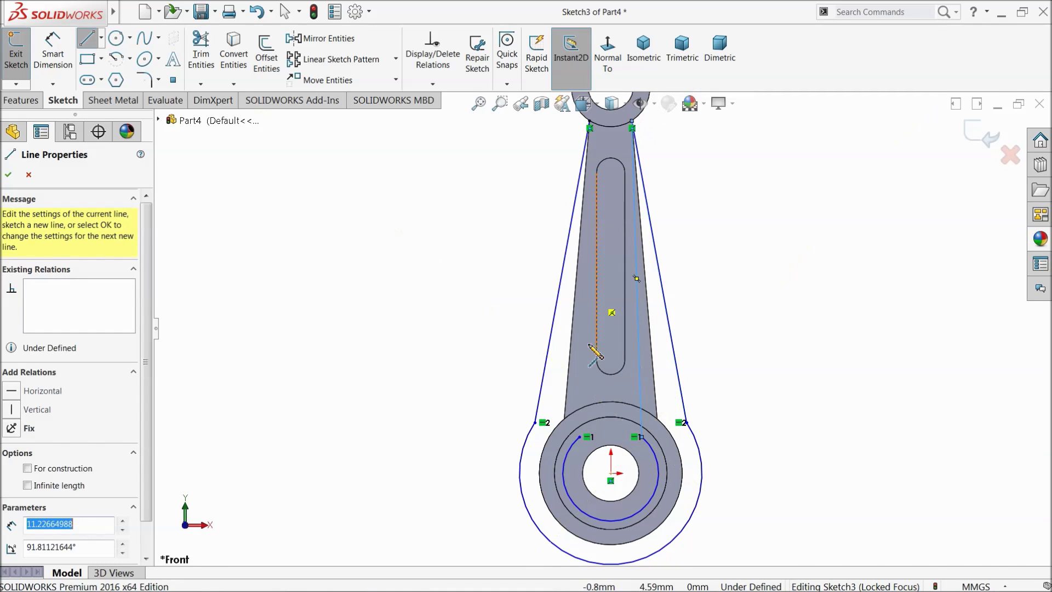
left_click(580, 437)
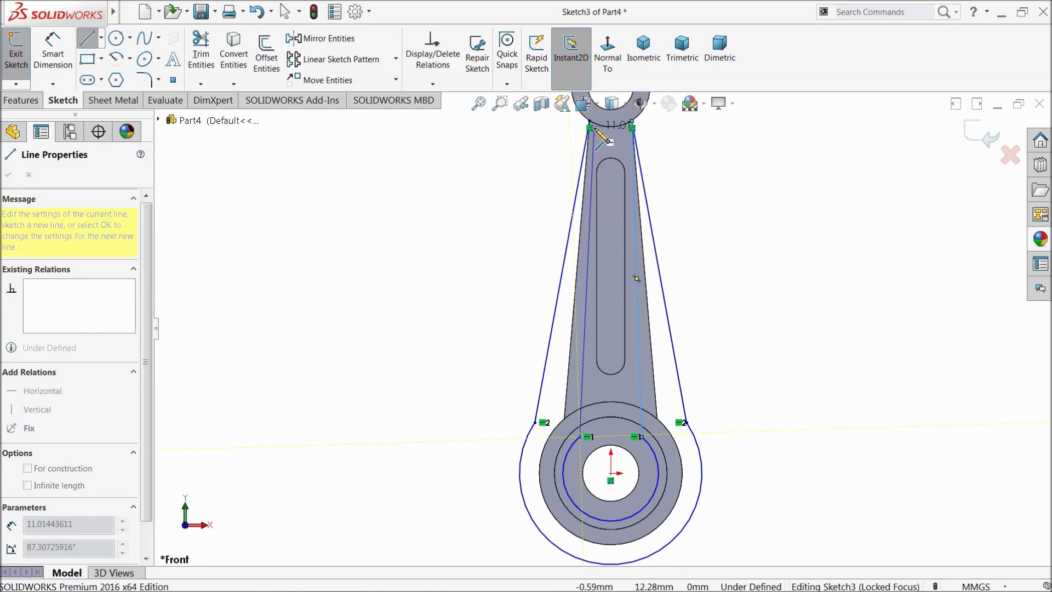
left_click(589, 128)
left_click(53, 50)
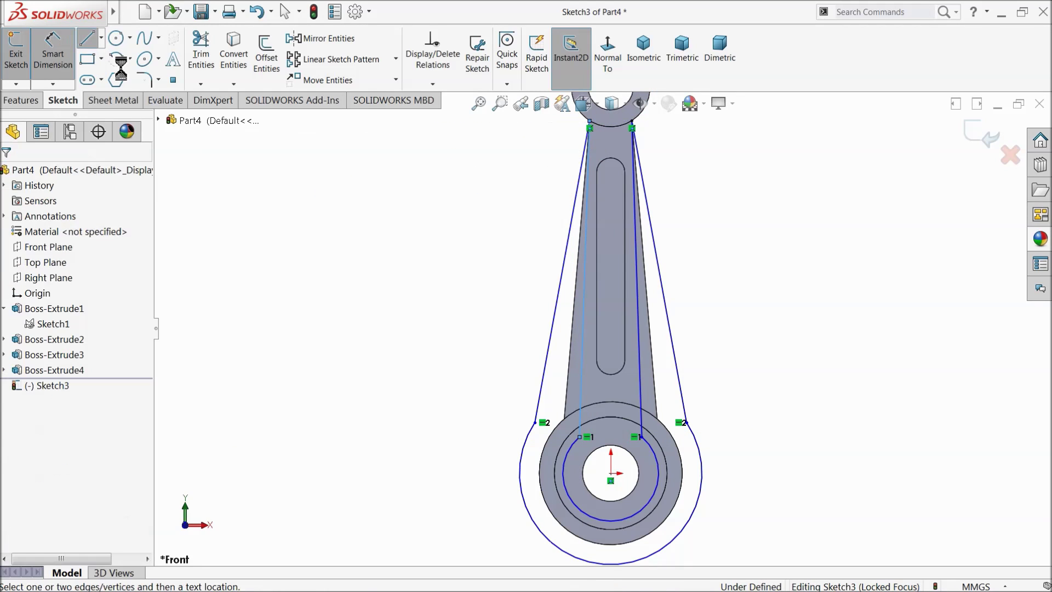
scroll(622, 436, "down", 4)
scroll(622, 435, "down", 3)
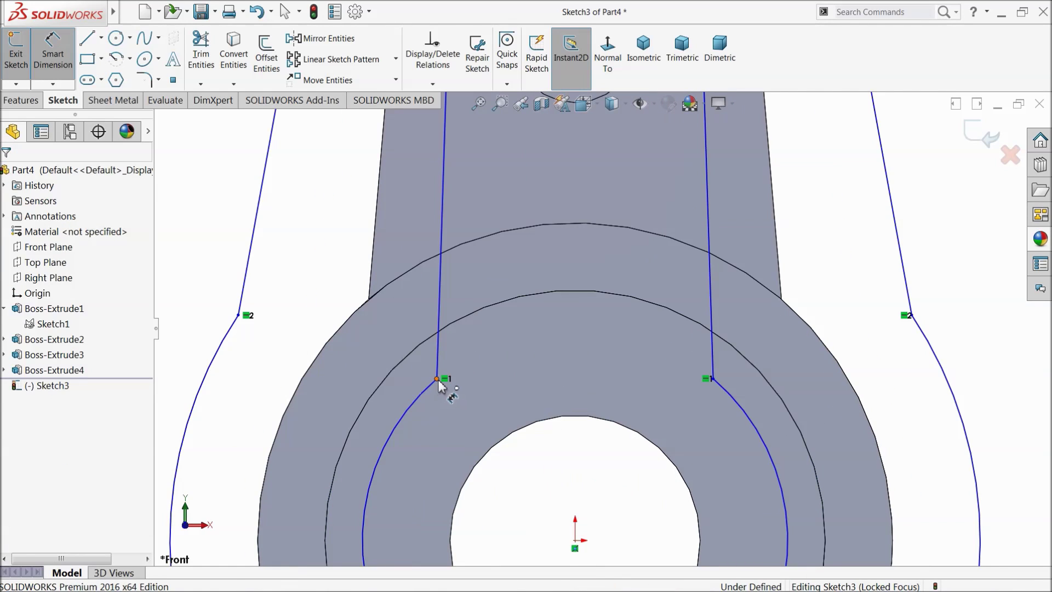
Step: Dimension the spacing between the inner arc's endpoints to 3.20
left_click(438, 380)
left_click(713, 380)
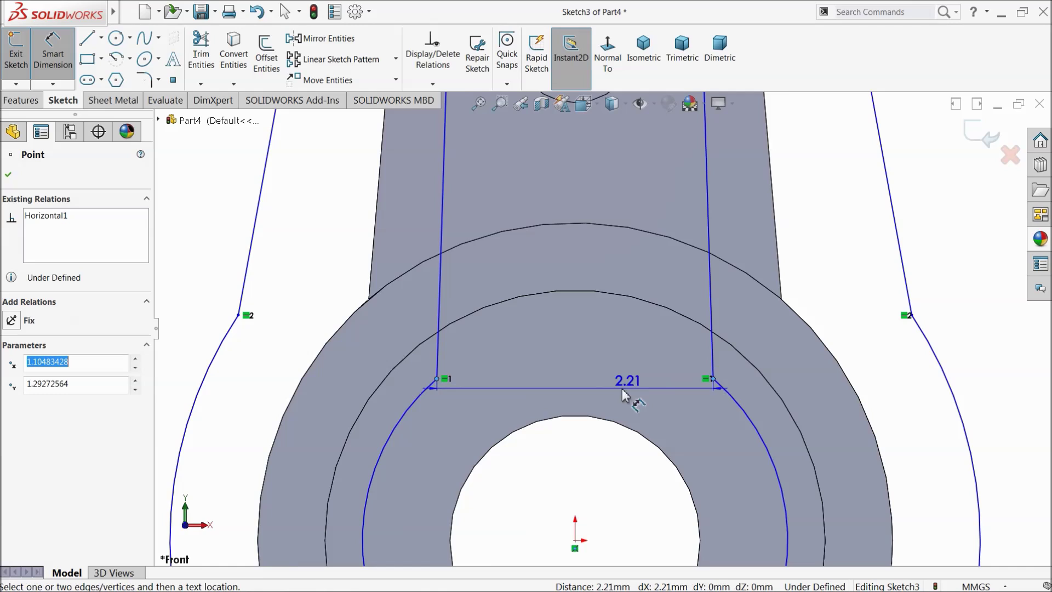
left_click(575, 400)
type("3")
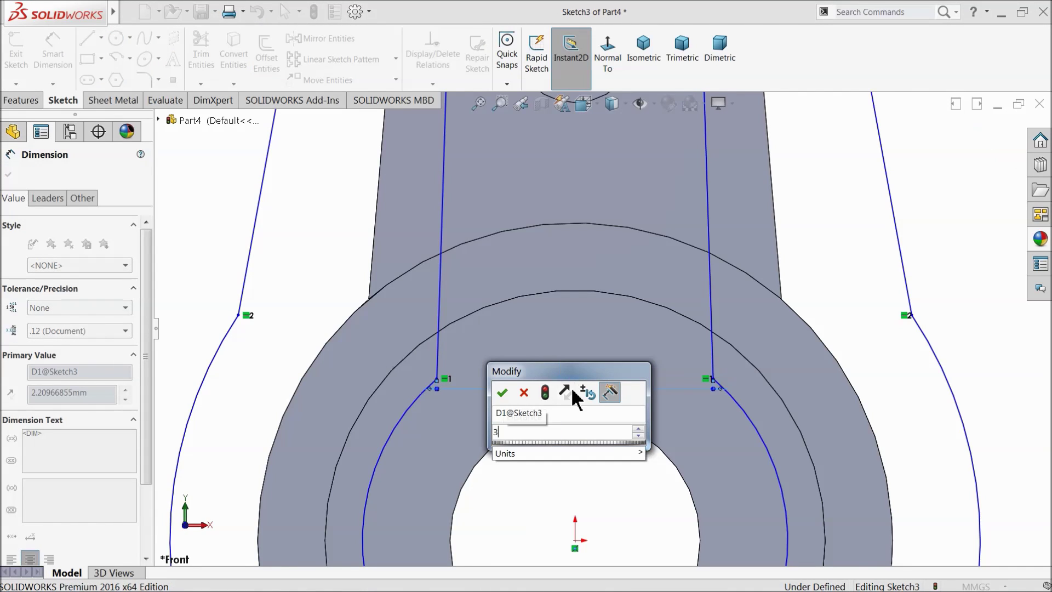
type(".2")
key("Return")
scroll(543, 407, "up", 2)
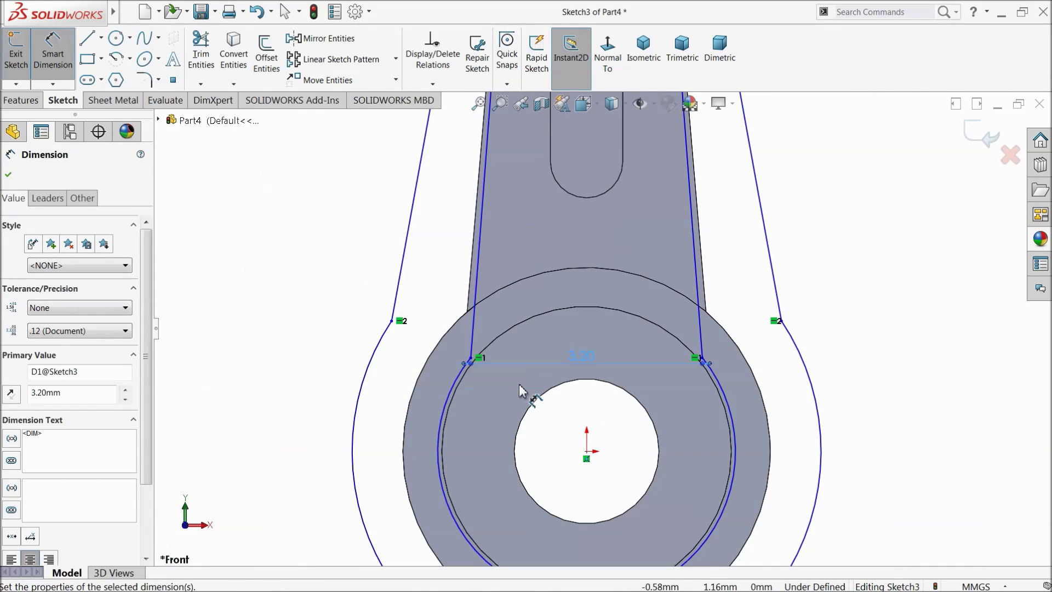
scroll(530, 395, "up", 2)
left_click(46, 64)
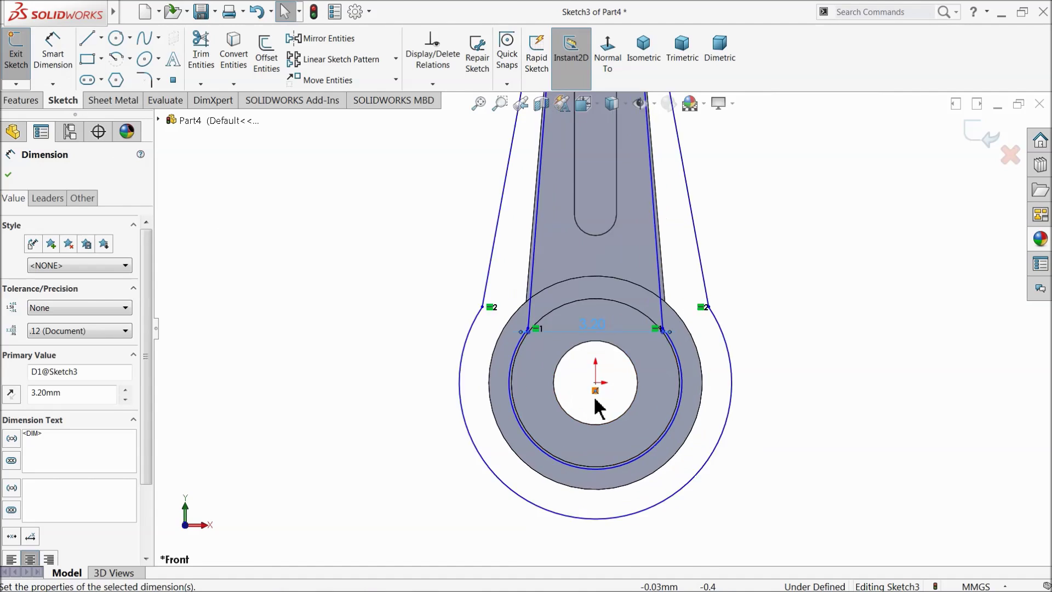
scroll(595, 399, "down", 3)
Step: Dimension the inner arc radius to R1.75 and the outer arc radius to R3.50
left_click(713, 451)
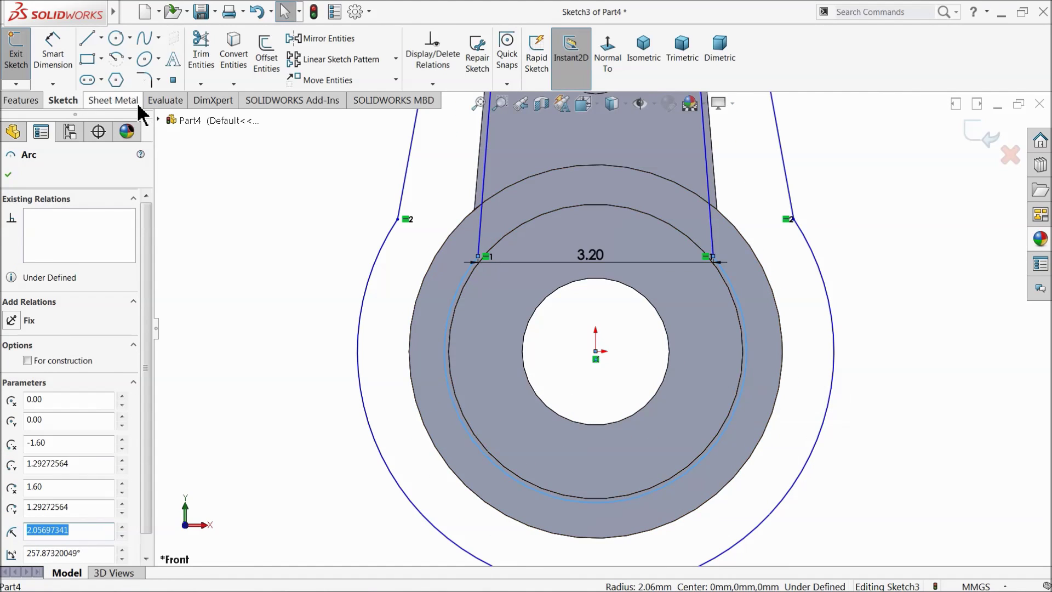
left_click(53, 54)
scroll(576, 345, "up", 2)
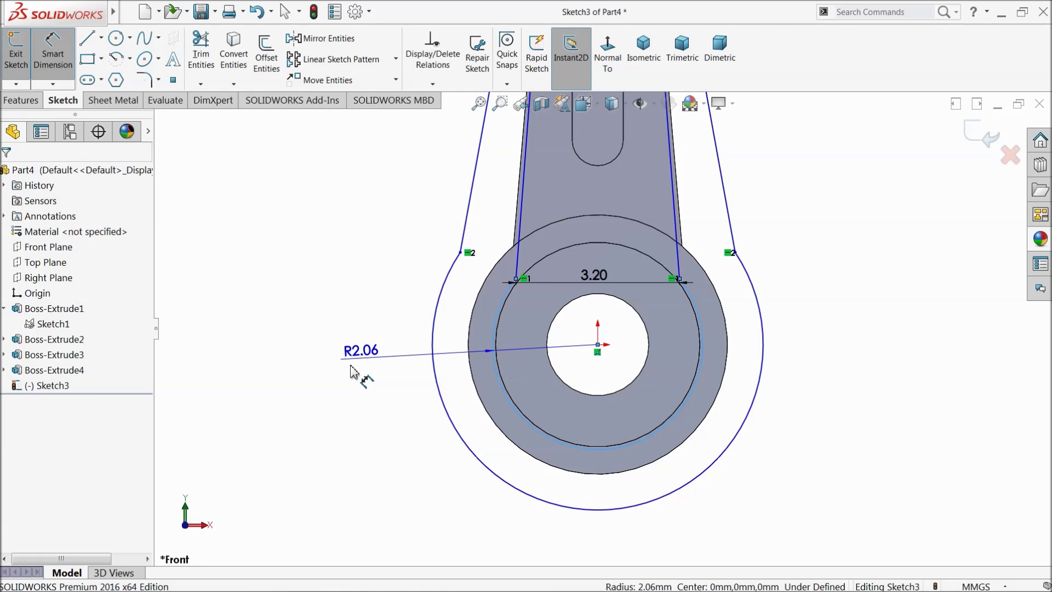
left_click(353, 375)
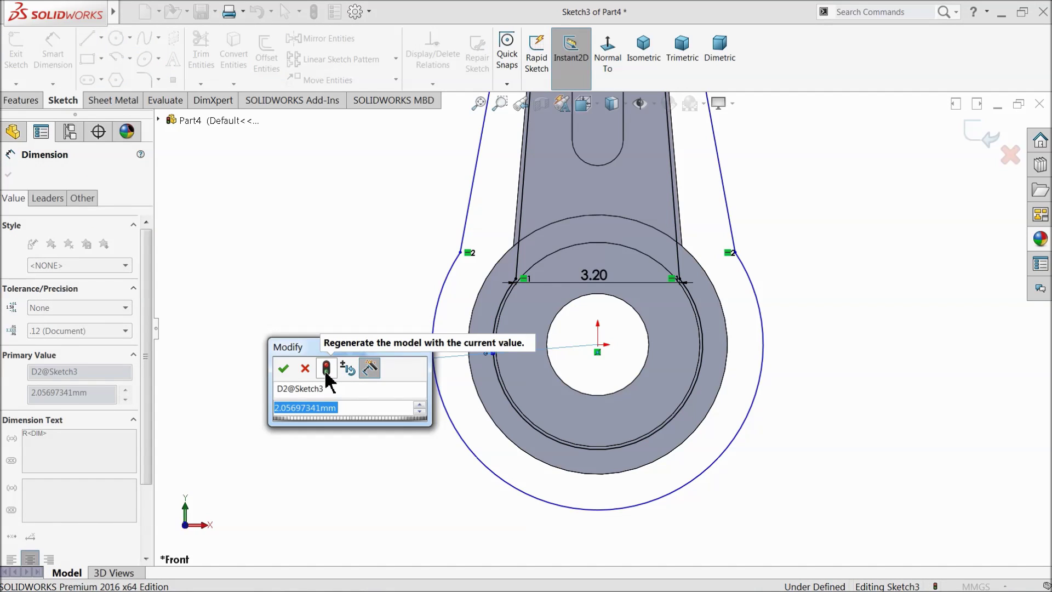
type("12.06")
key("Return")
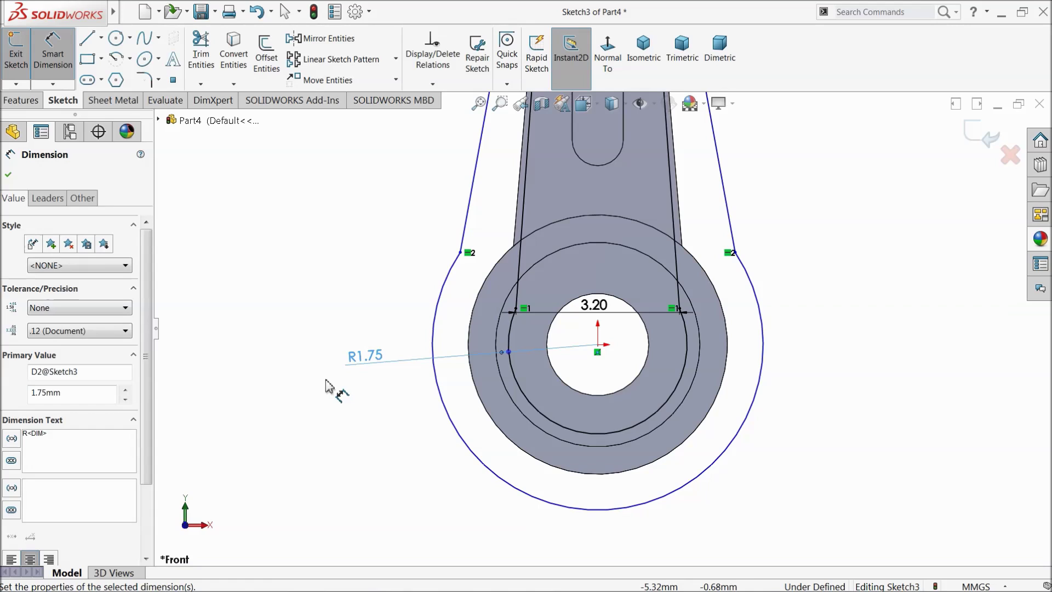
left_click(755, 427)
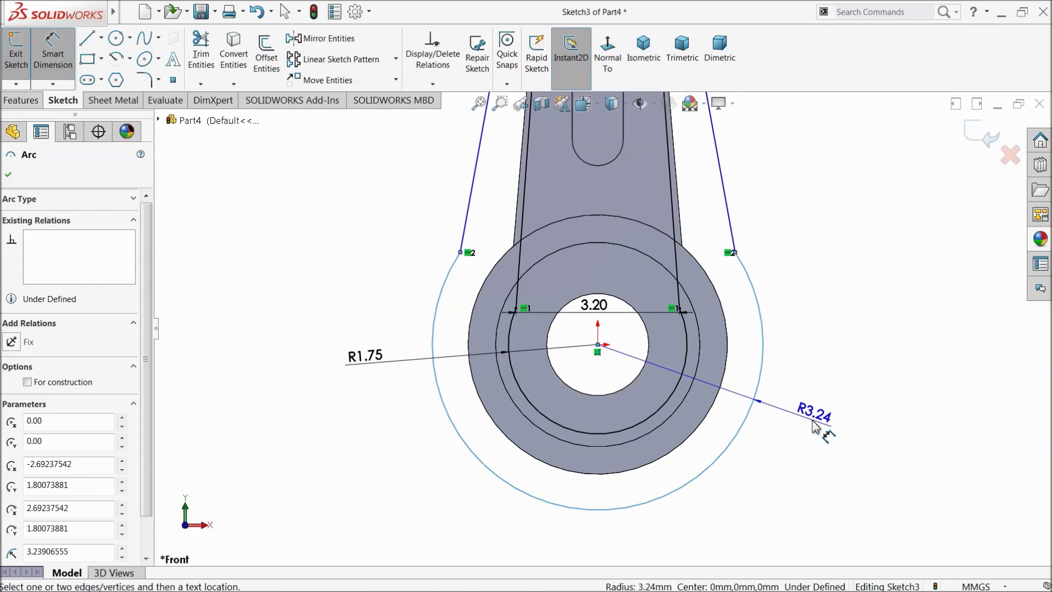
left_click(810, 423)
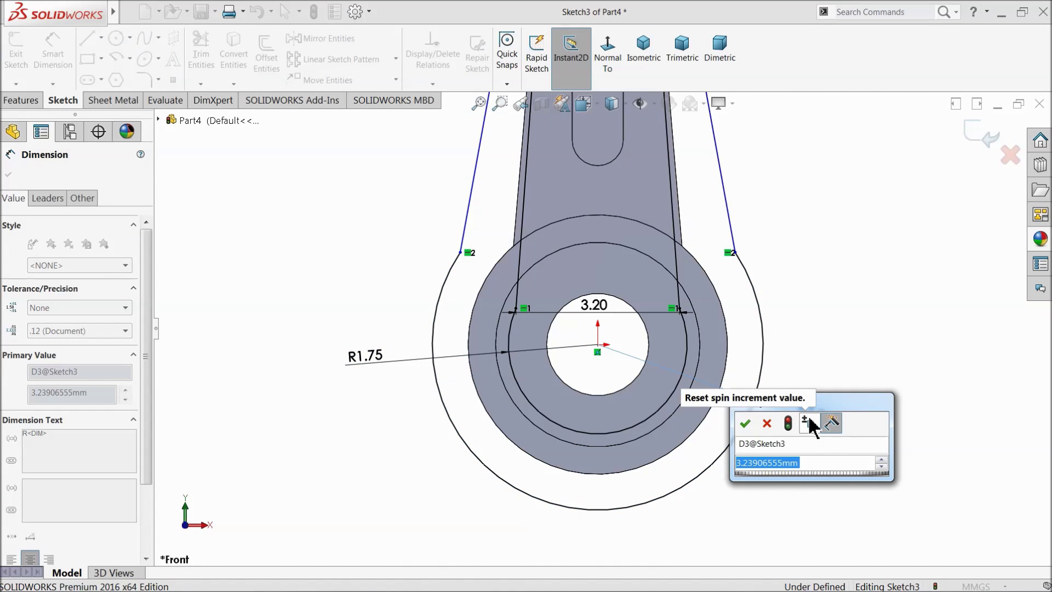
type("3.5")
key("Return")
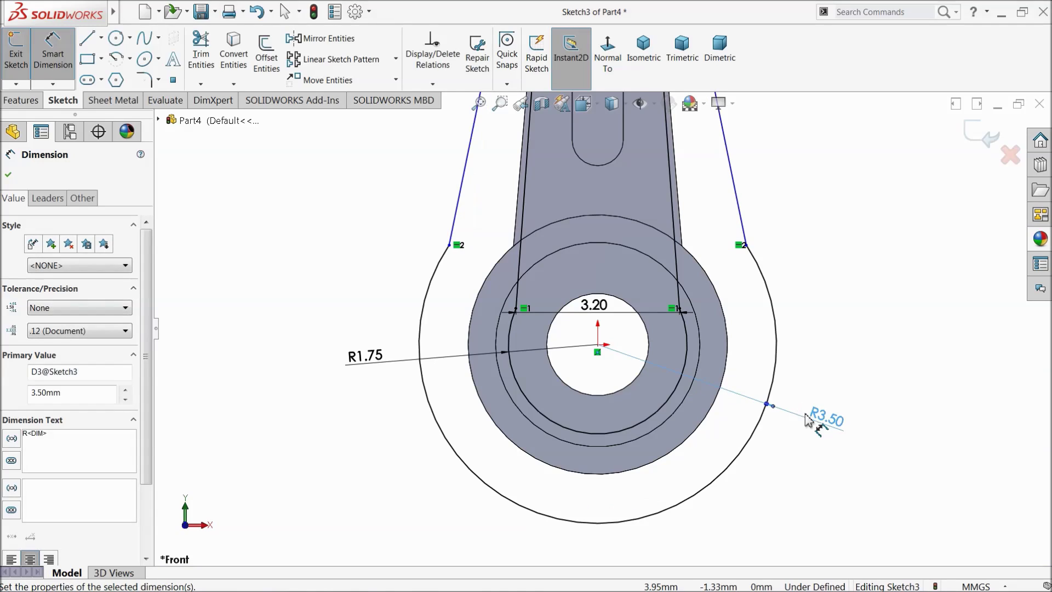
scroll(757, 390, "up", 3)
scroll(669, 352, "up", 1)
scroll(664, 276, "down", 2)
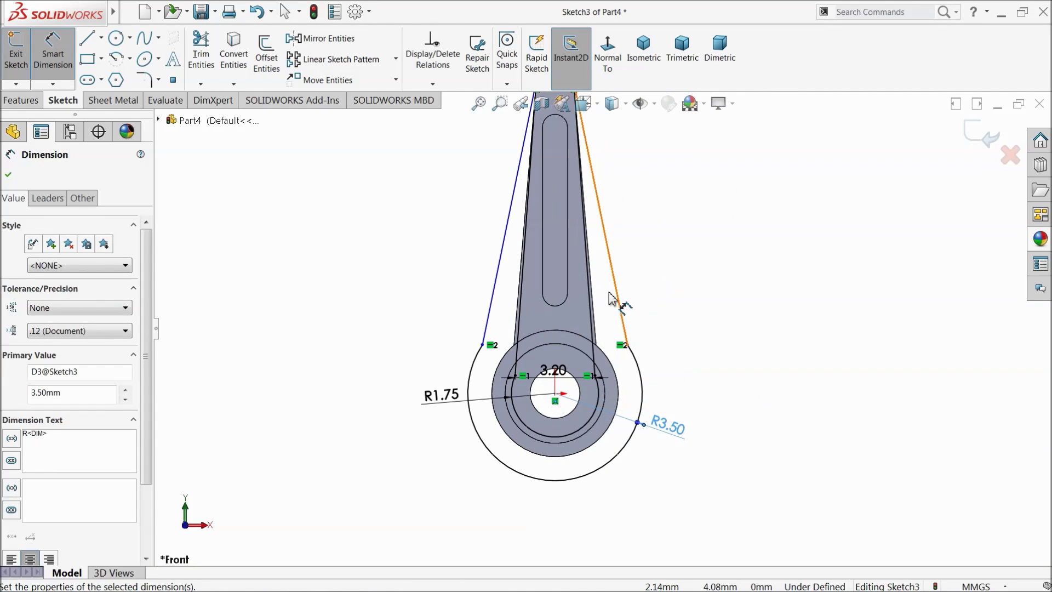
left_click(541, 367)
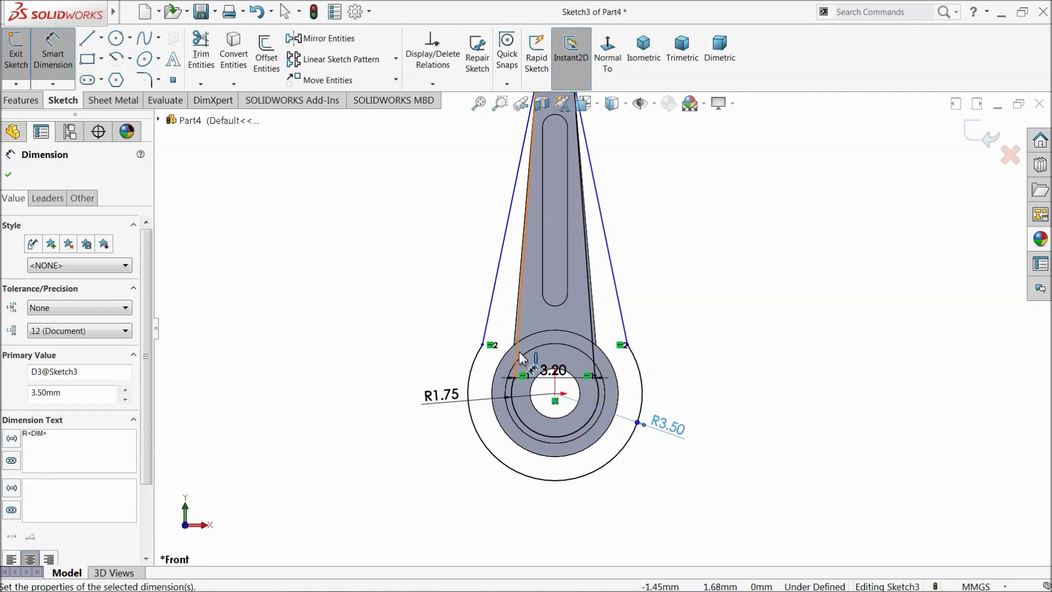
Step: Cut-extrude Sketch3 with a Mid Plane end condition, 31.50 mm deep, creating Cut-Extrude1
left_click(13, 102)
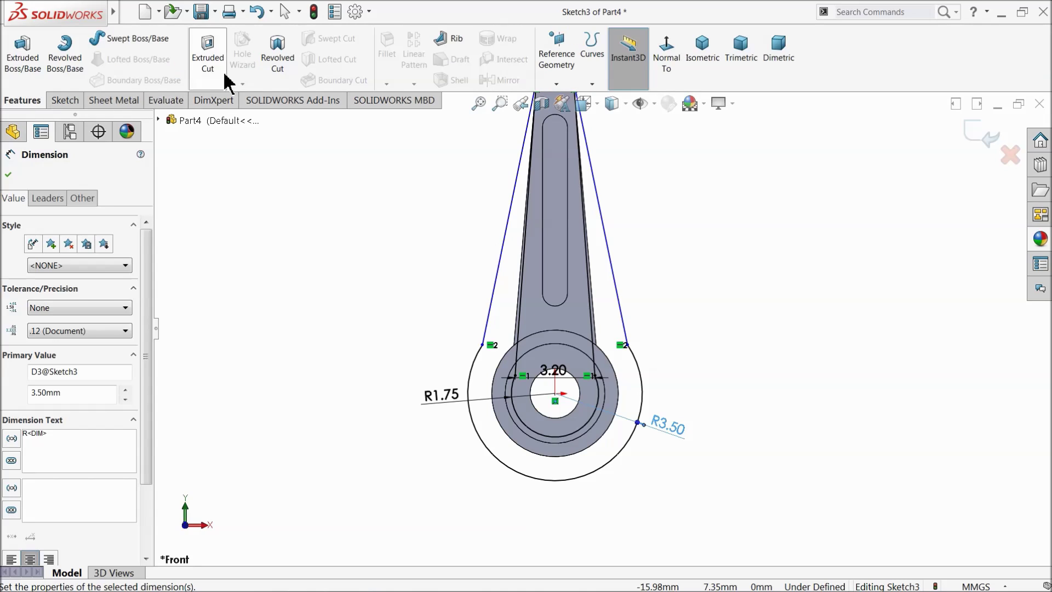
left_click(207, 53)
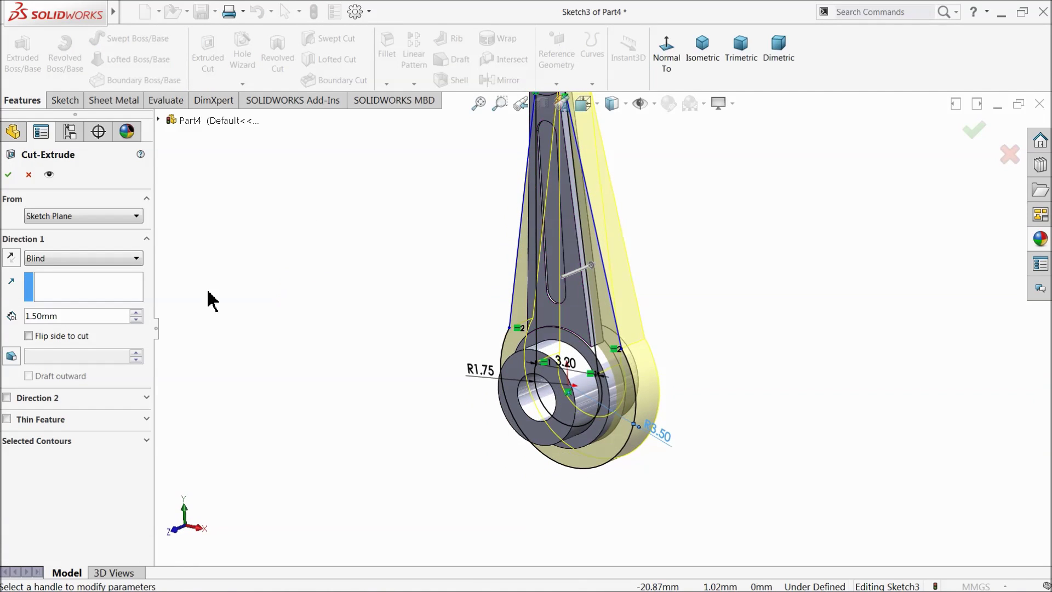
left_click(56, 260)
left_click(44, 361)
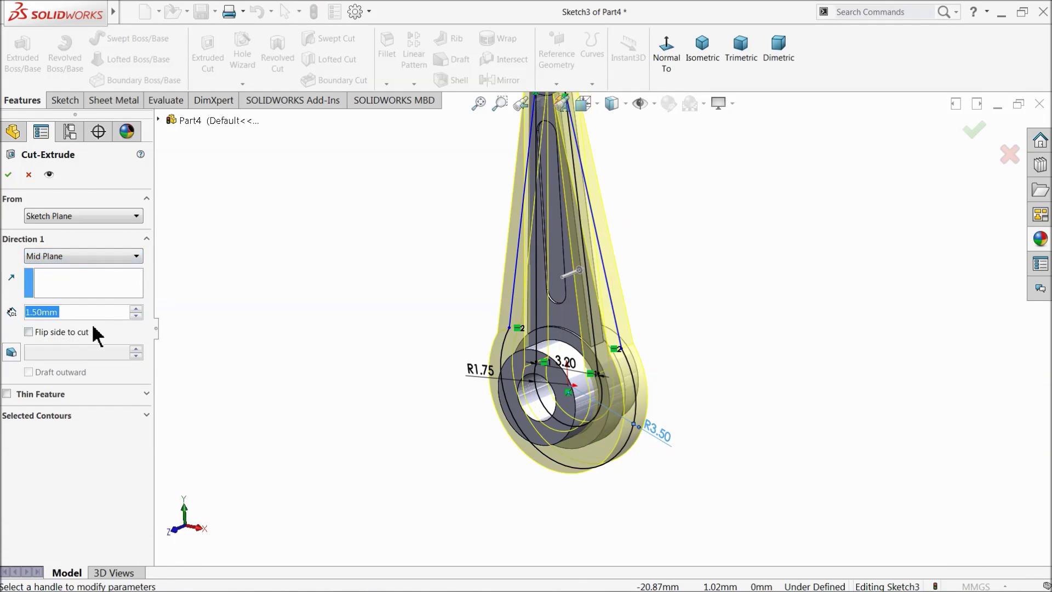
left_click(135, 307)
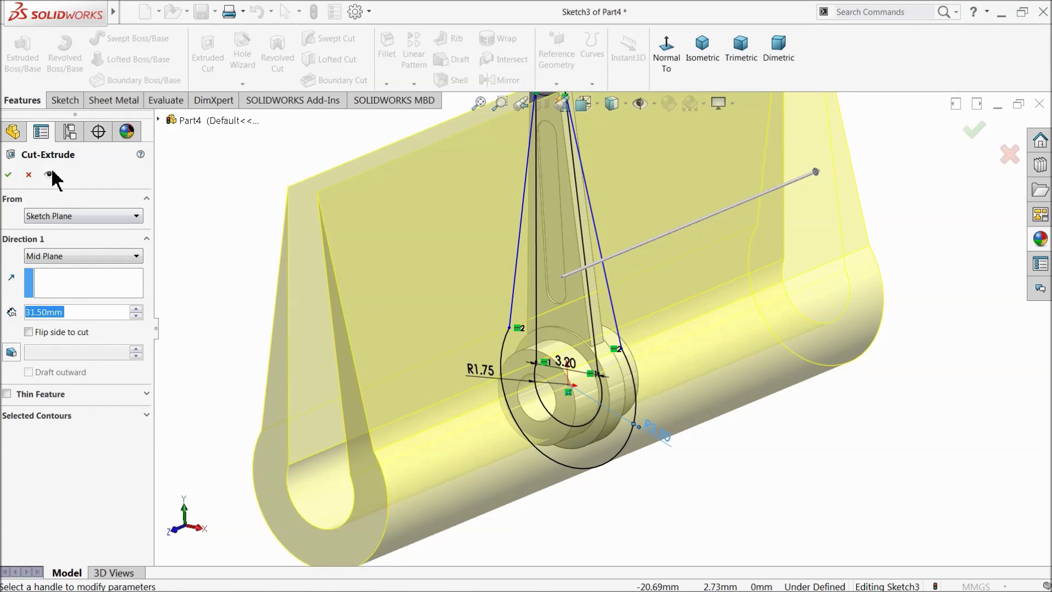
left_click(10, 175)
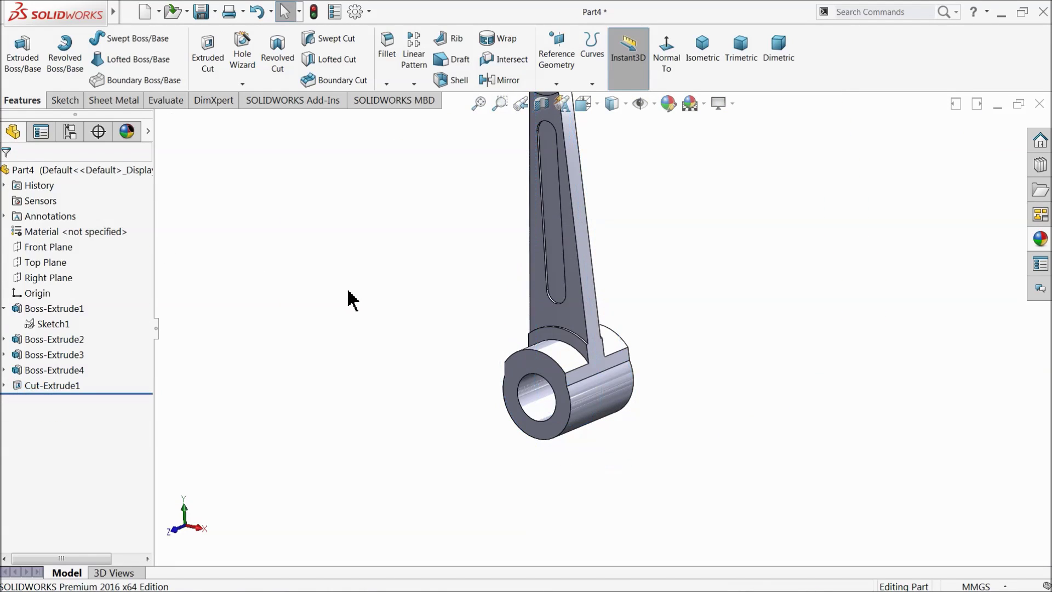
middle_click_drag(408, 256, 378, 284)
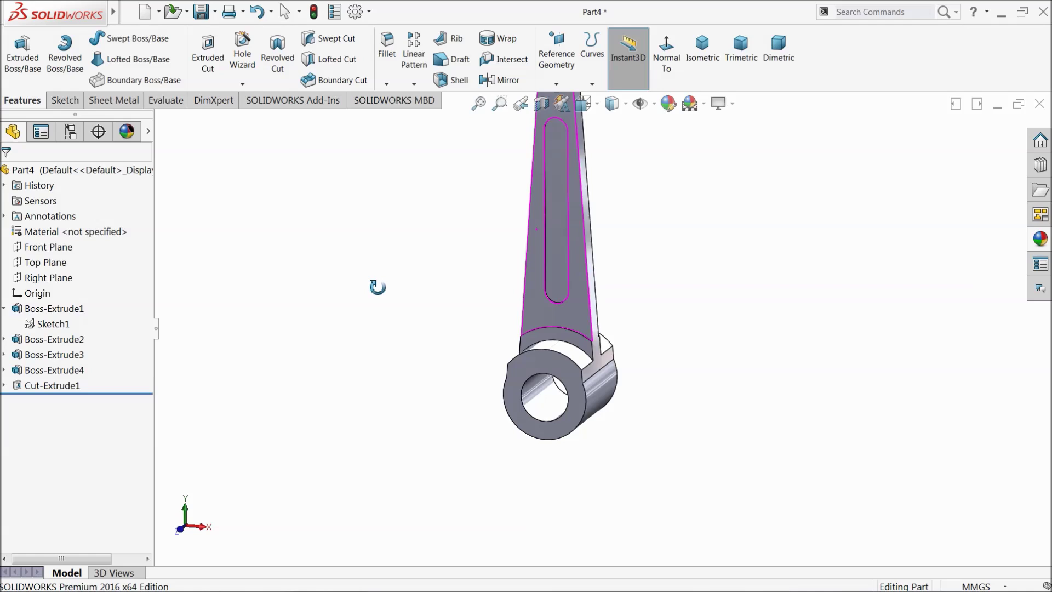
middle_click_drag(594, 437, 411, 411)
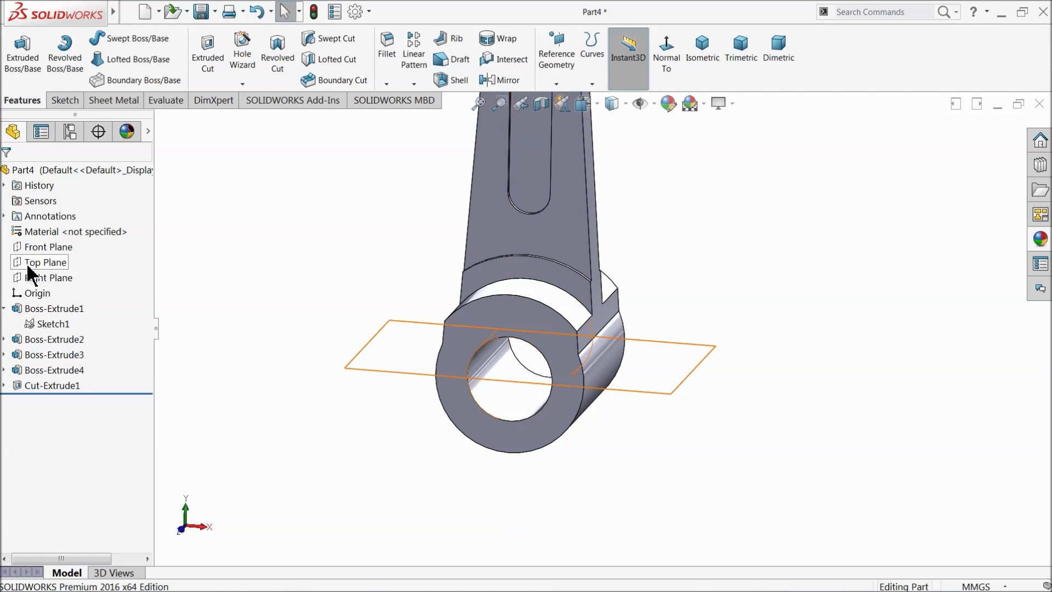
Step: Start a sketch on the Front Plane, viewed normal, with a centerline from the origin rightward
left_click(19, 246)
left_click(66, 231)
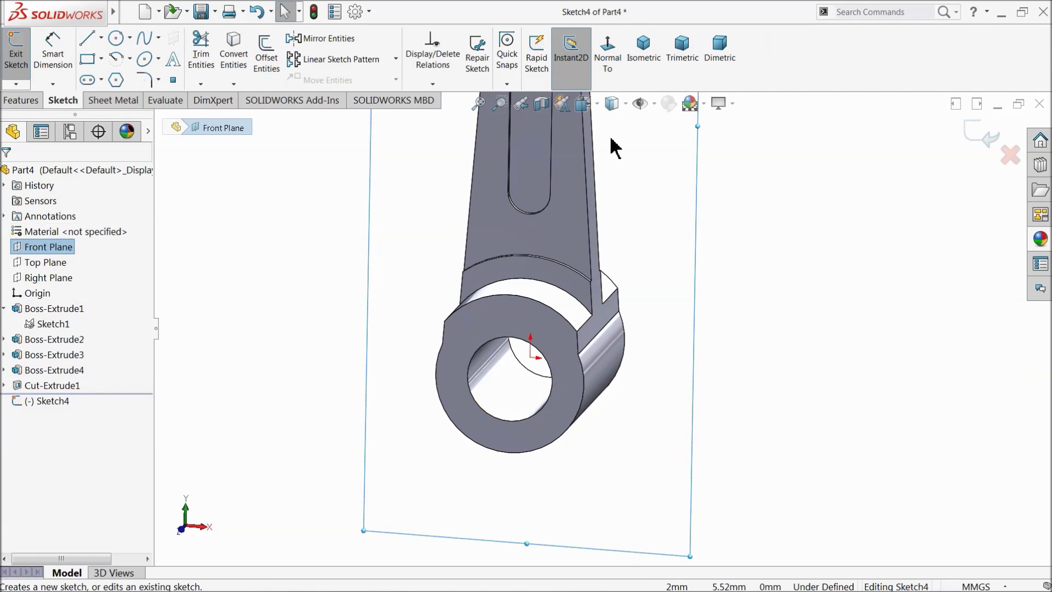
left_click(610, 50)
scroll(645, 482, "down", 2)
scroll(575, 461, "down", 3)
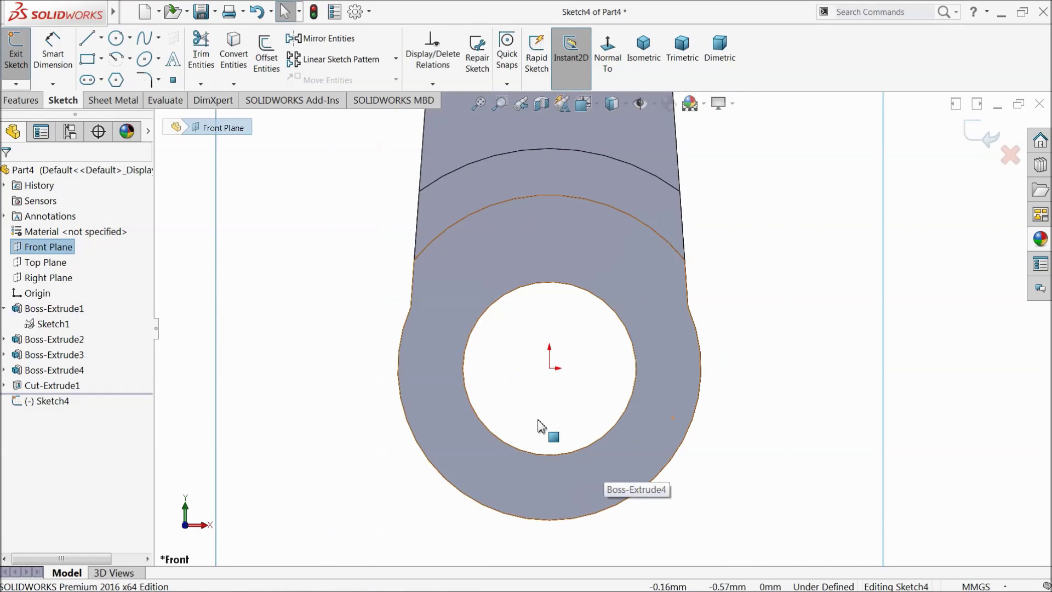
left_click(101, 37)
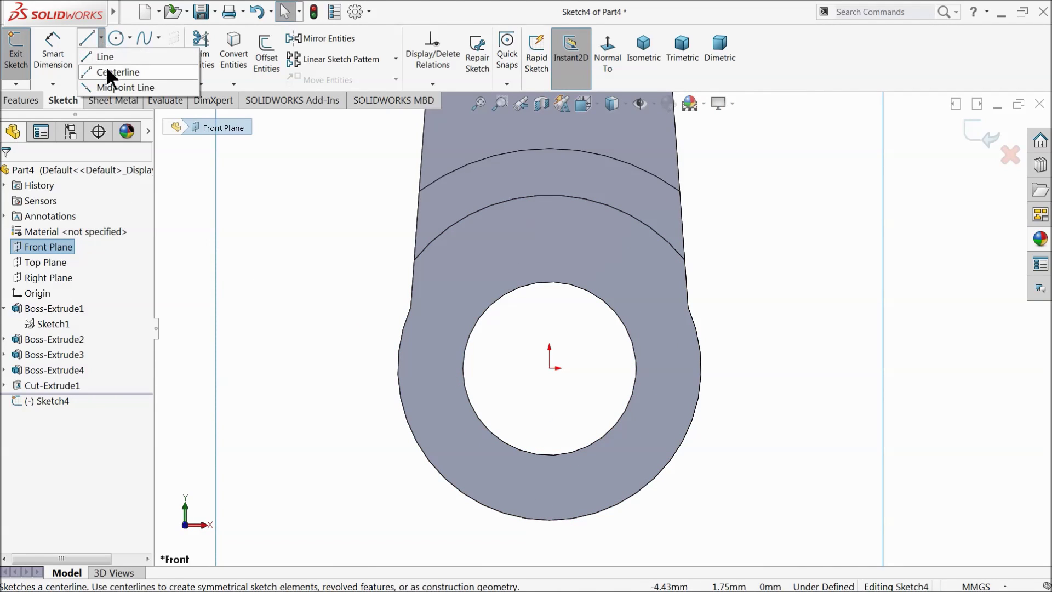
left_click(115, 68)
left_click(550, 368)
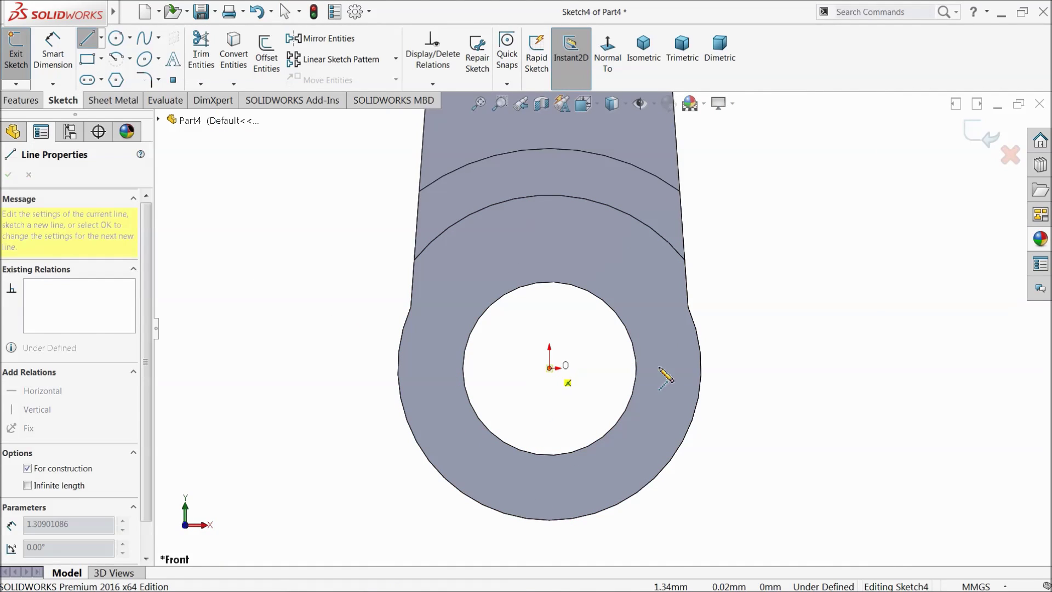
left_click(787, 367)
right_click(800, 283)
left_click(826, 293)
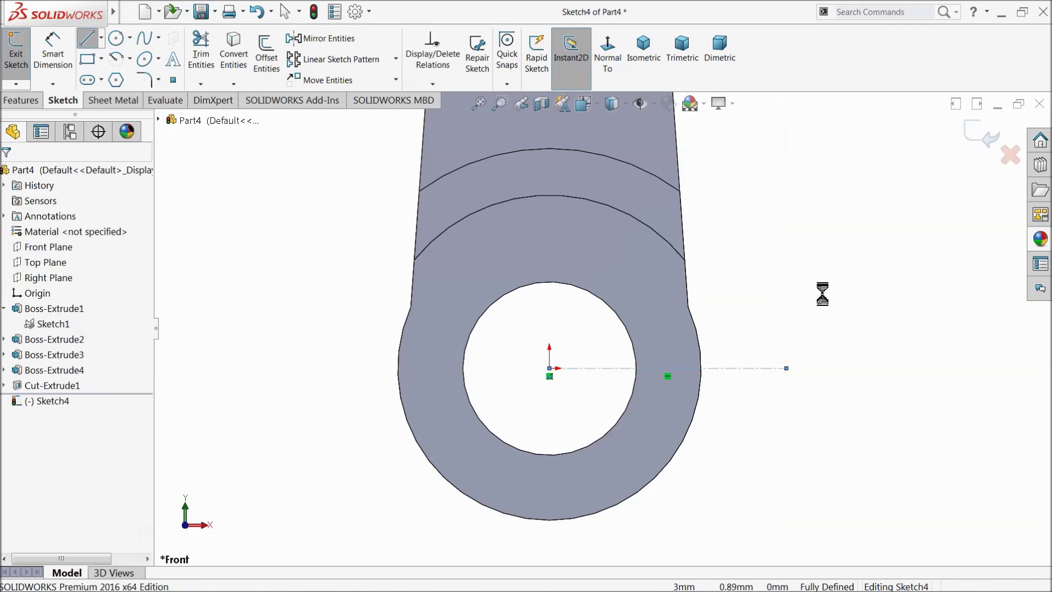
Step: Draw a corner rectangle across the big end and dimension its height to 0.008 mm
left_click(85, 60)
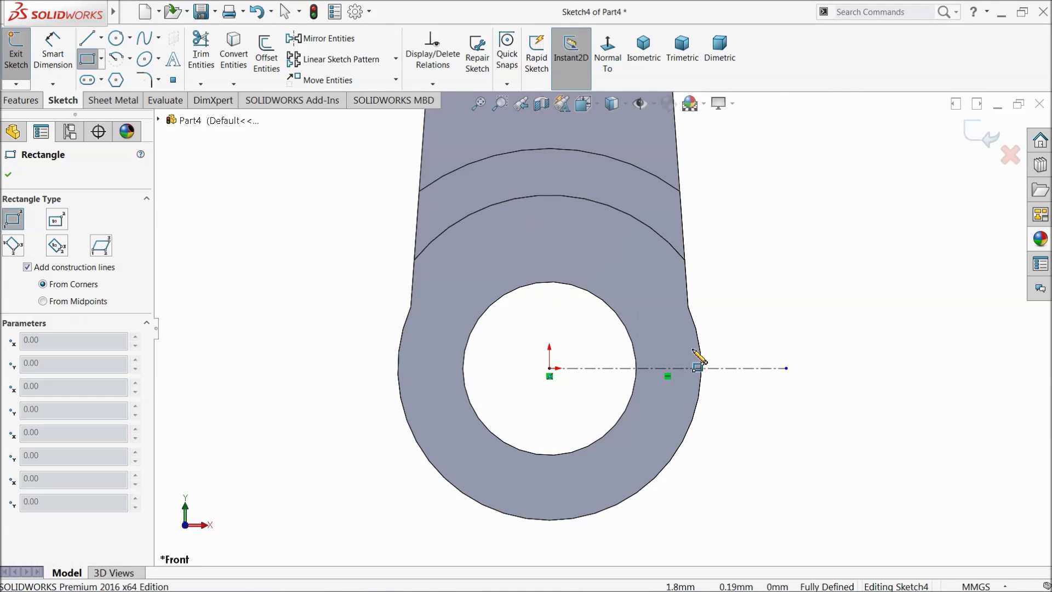
left_click(787, 368)
left_click(319, 320)
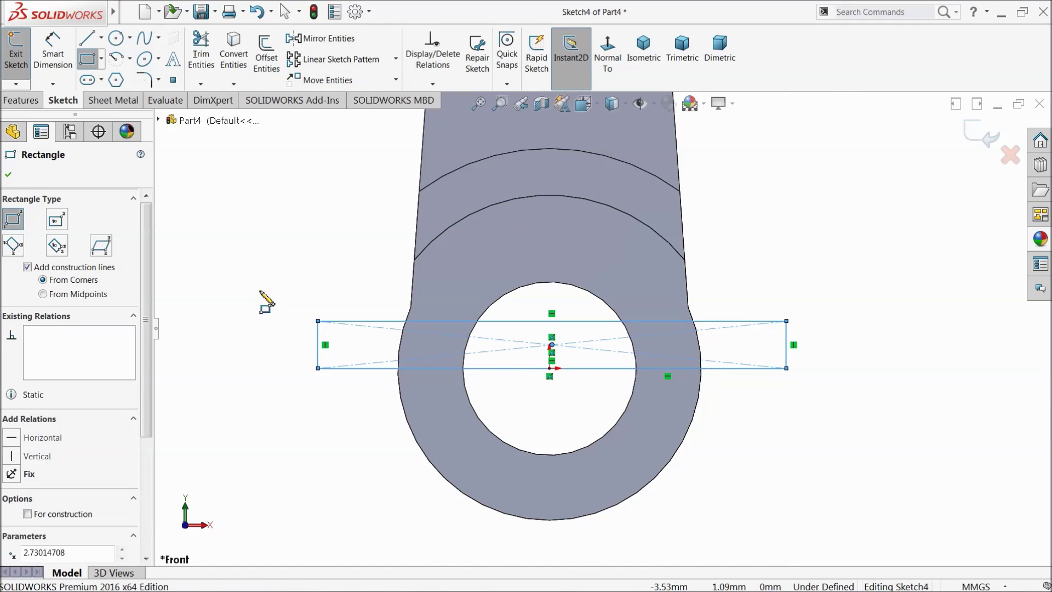
left_click(52, 62)
scroll(685, 347, "down", 3)
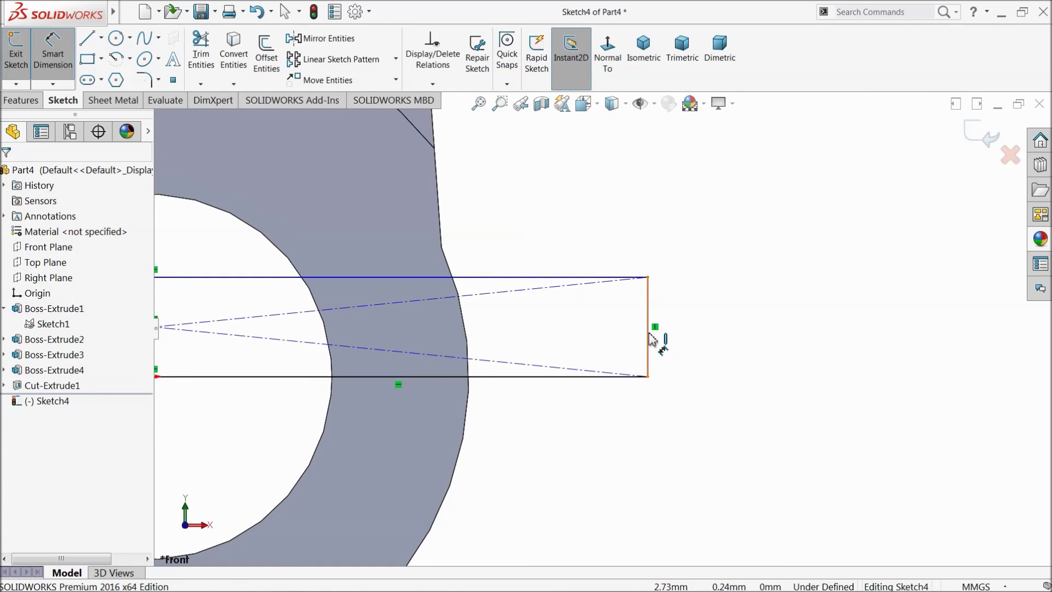
left_click(650, 338)
left_click(702, 331)
type("0.008")
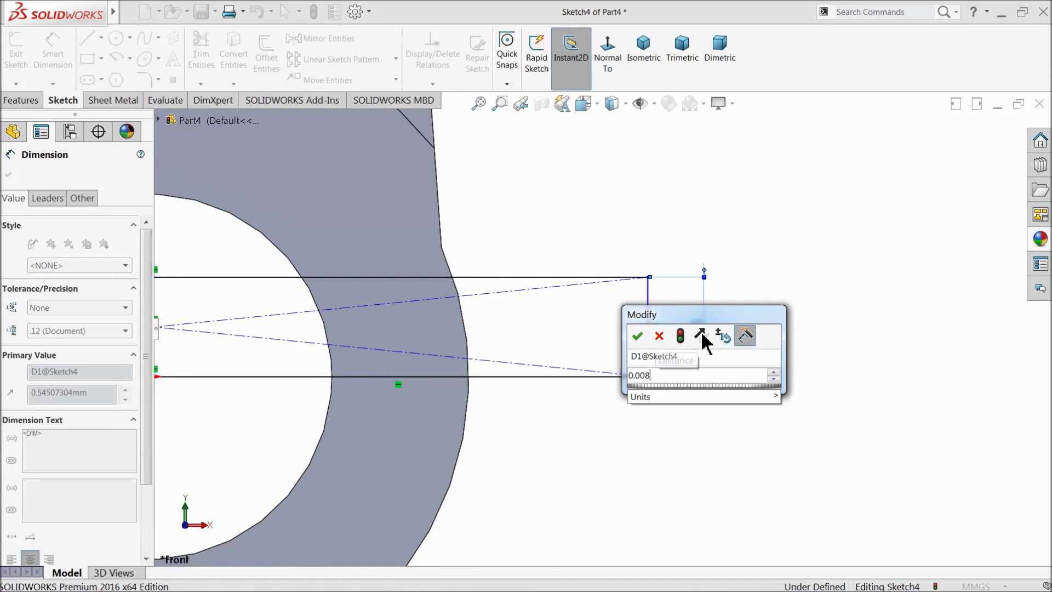
key("Return")
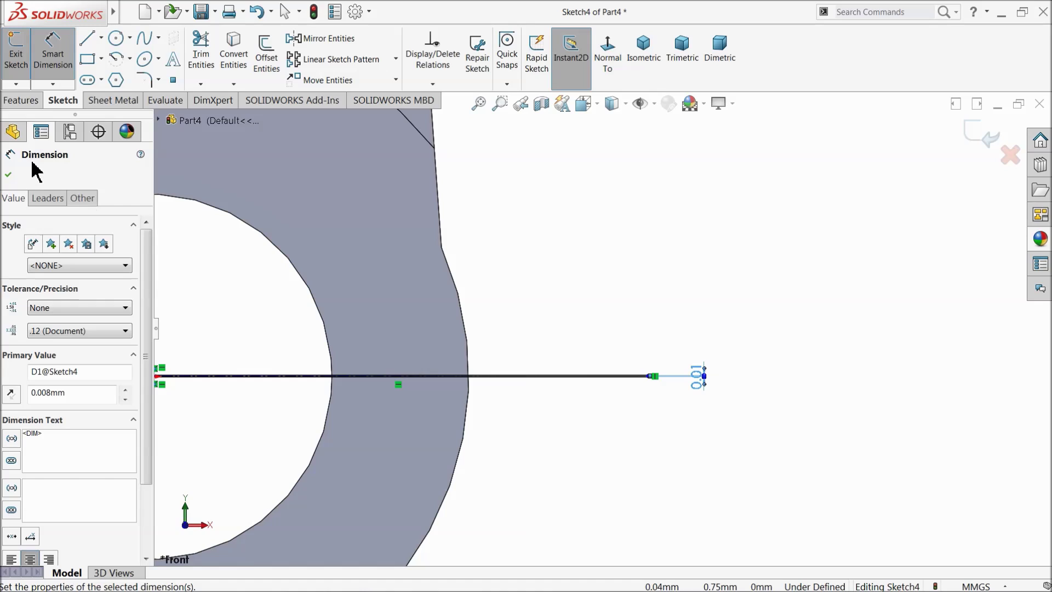
left_click(22, 99)
left_click(23, 58)
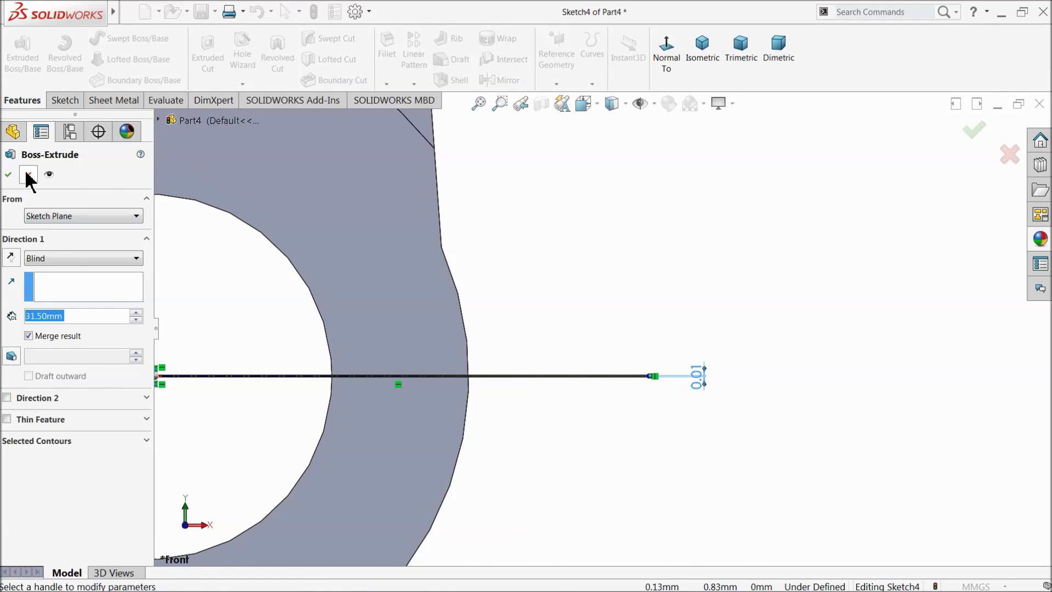
Step: Swap the boss for a Mid Plane cut from Sketch4, keeping all resulting bodies
left_click(26, 175)
left_click(209, 57)
scroll(629, 310, "up", 5)
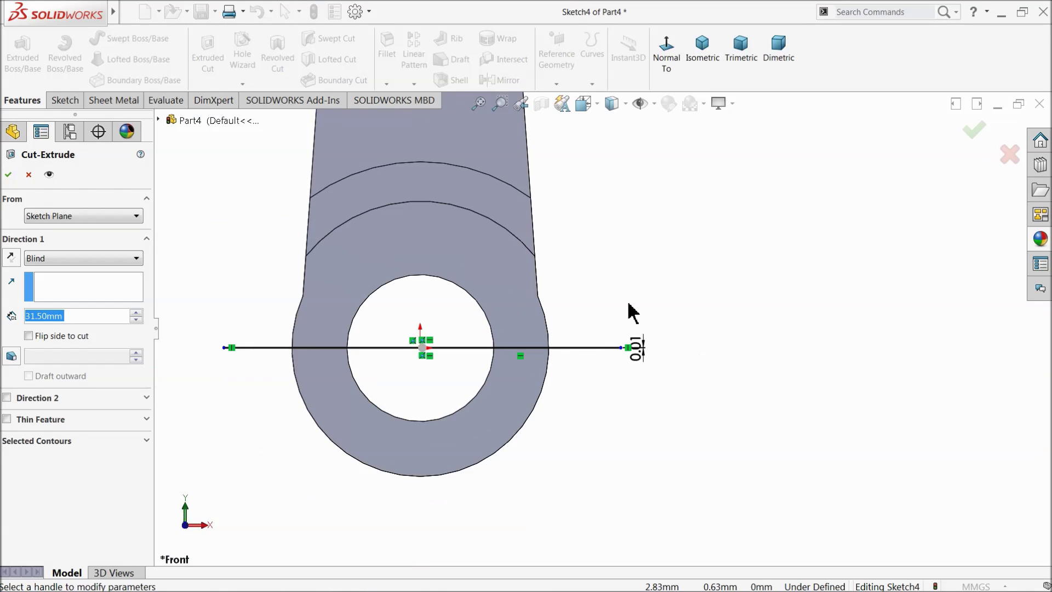
left_click(50, 261)
left_click(57, 368)
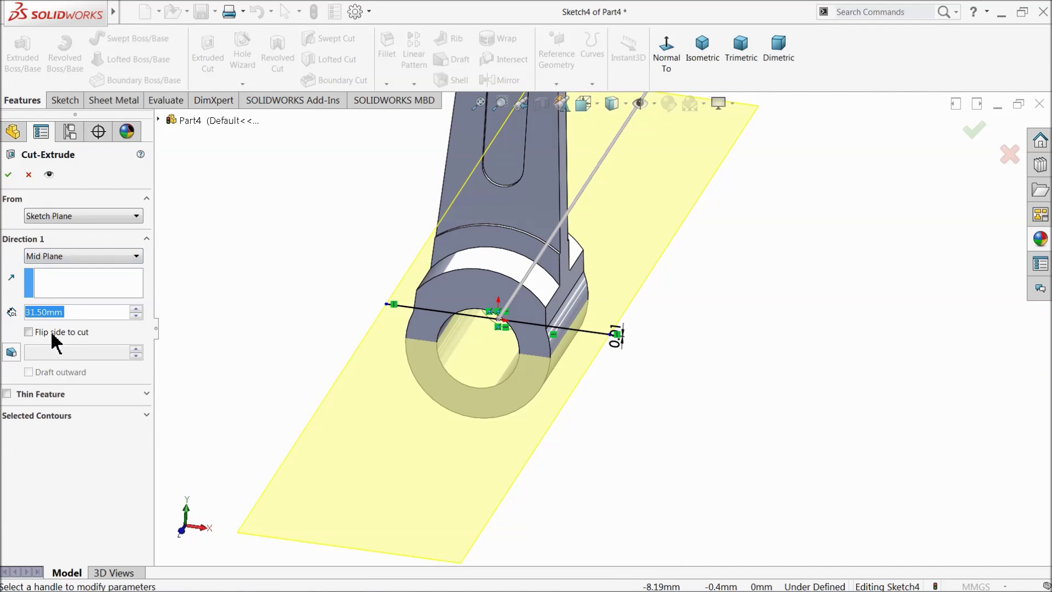
left_click(10, 175)
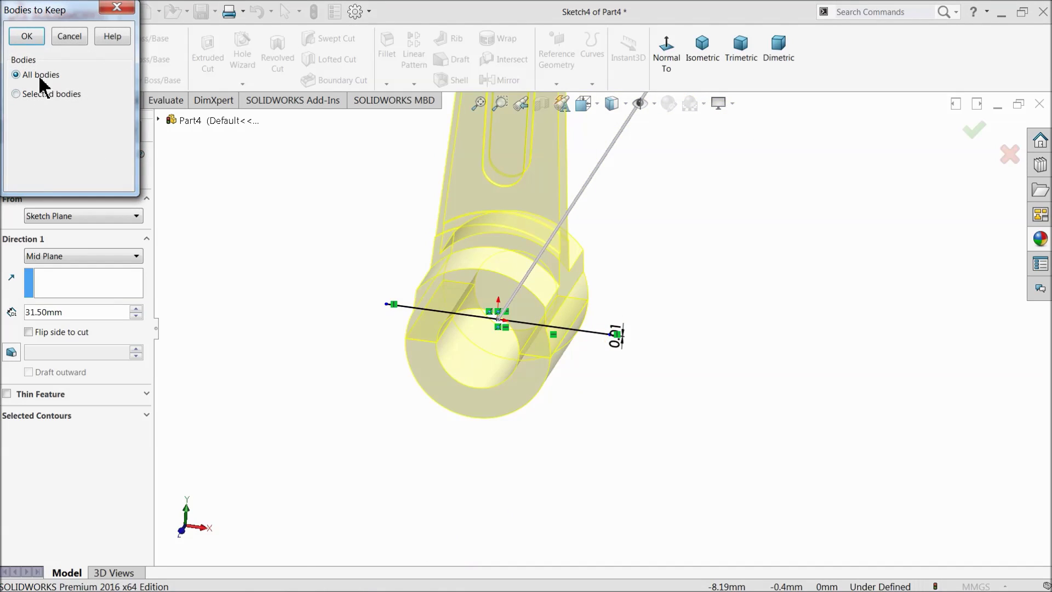
left_click(28, 38)
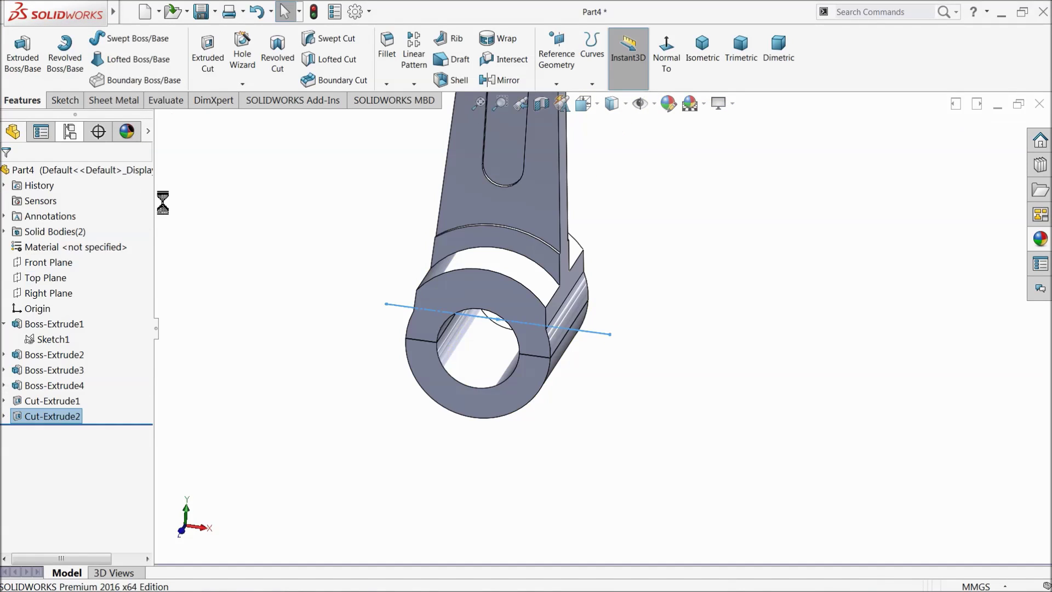
middle_click_drag(277, 194, 351, 301)
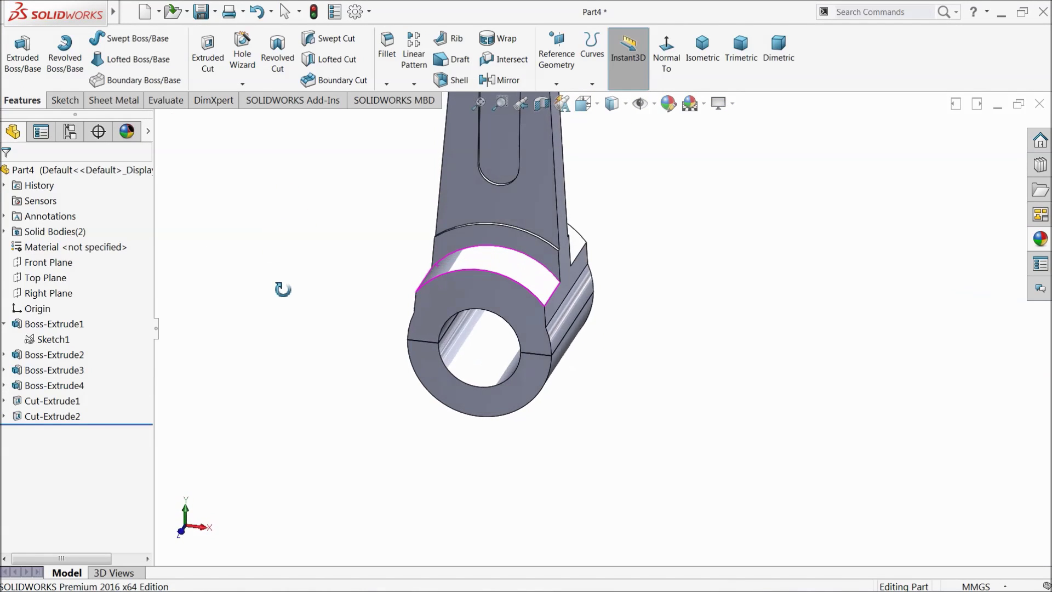
scroll(403, 300, "up", 3)
scroll(564, 223, "down", 3)
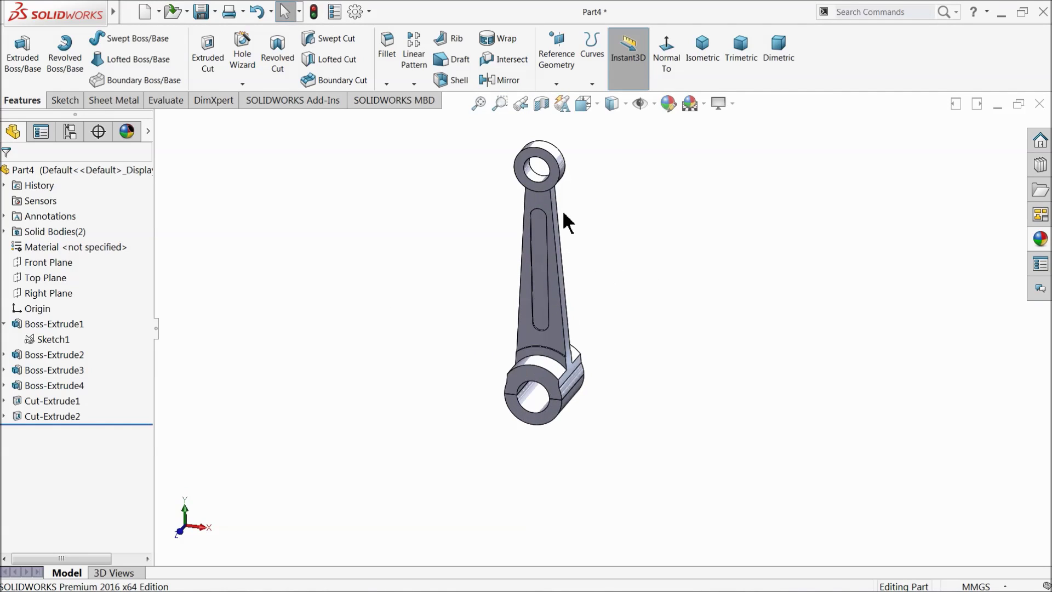
scroll(660, 148, "down", 1)
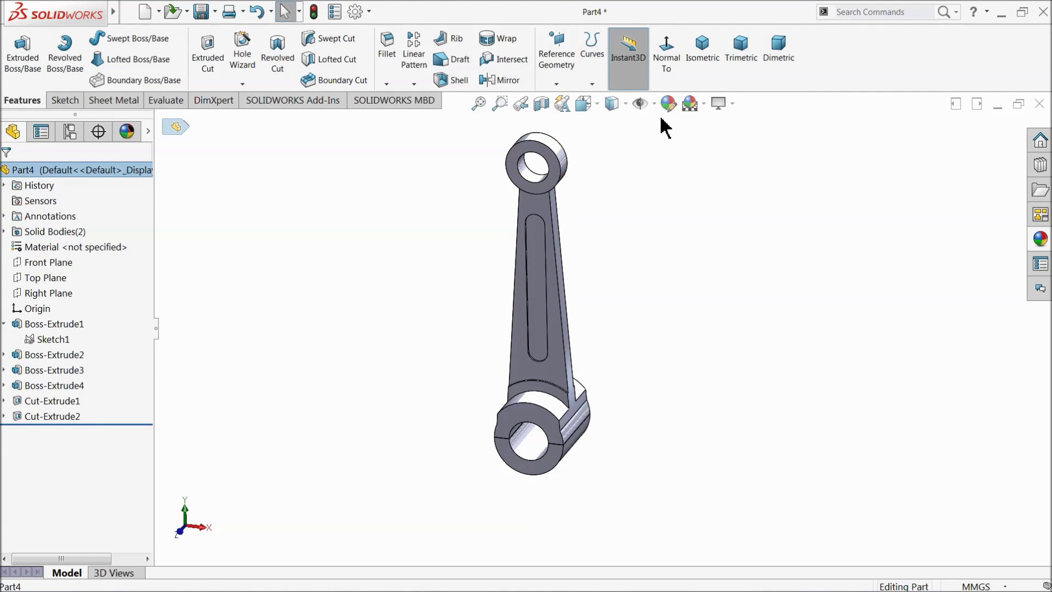
Step: Apply the yellow palette swatch to the entire part through Edit Appearance
left_click(667, 103)
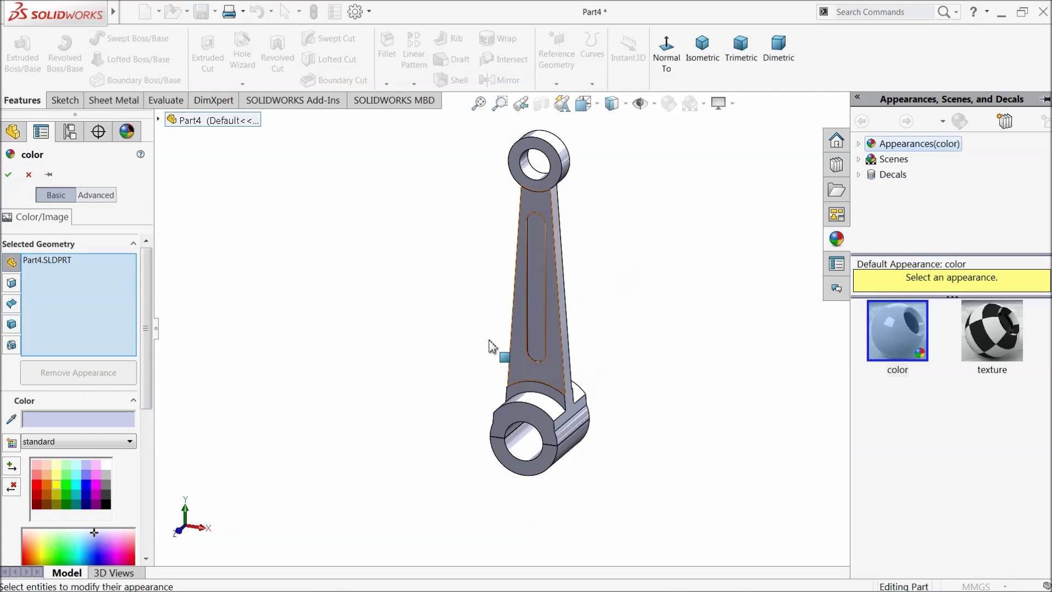
left_click(57, 490)
middle_click_drag(312, 439, 246, 390)
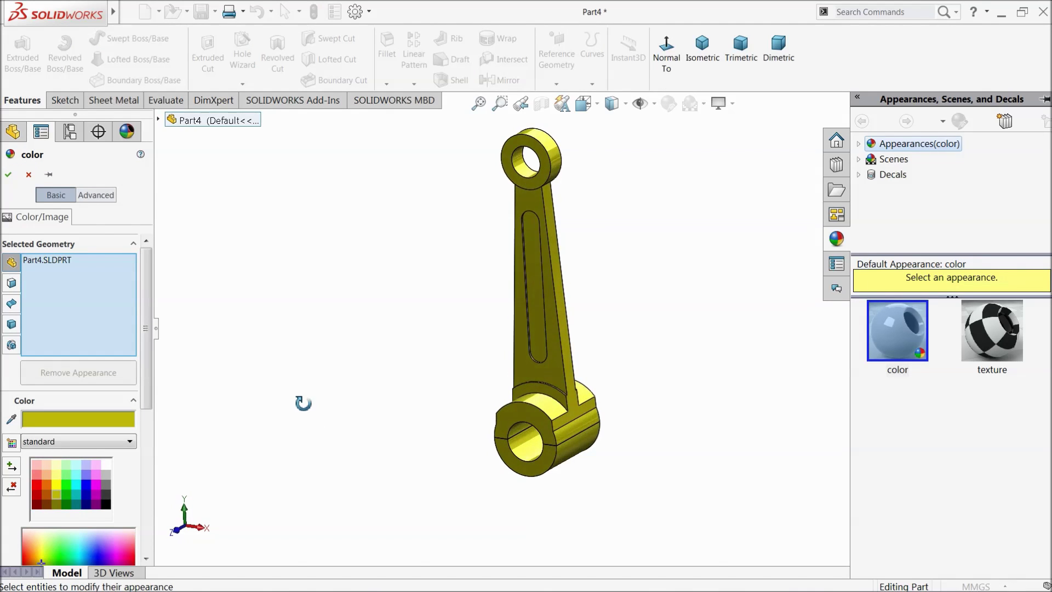
left_click(7, 174)
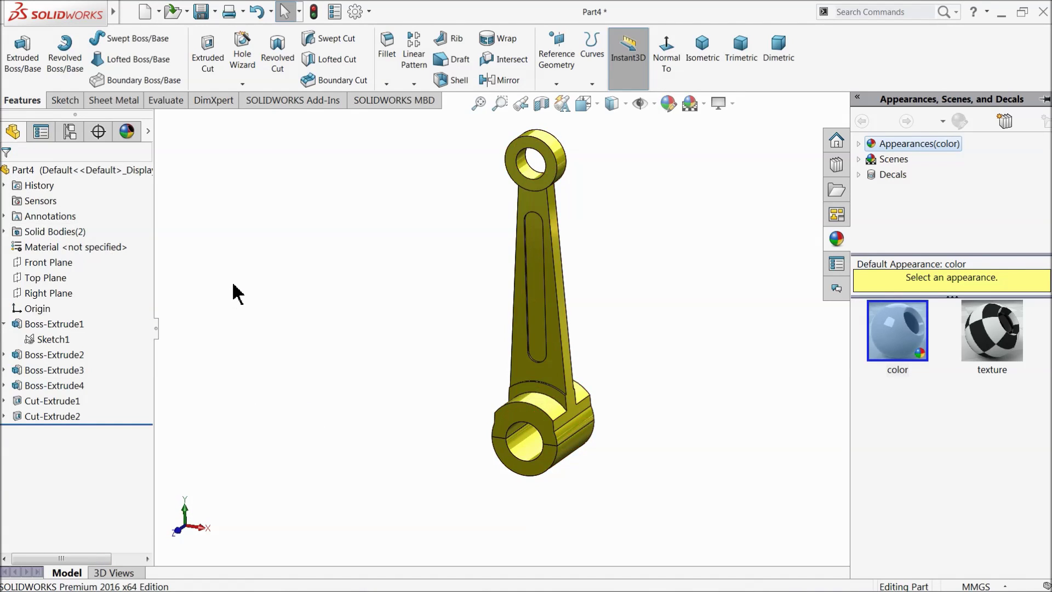
middle_click_drag(232, 292, 236, 291)
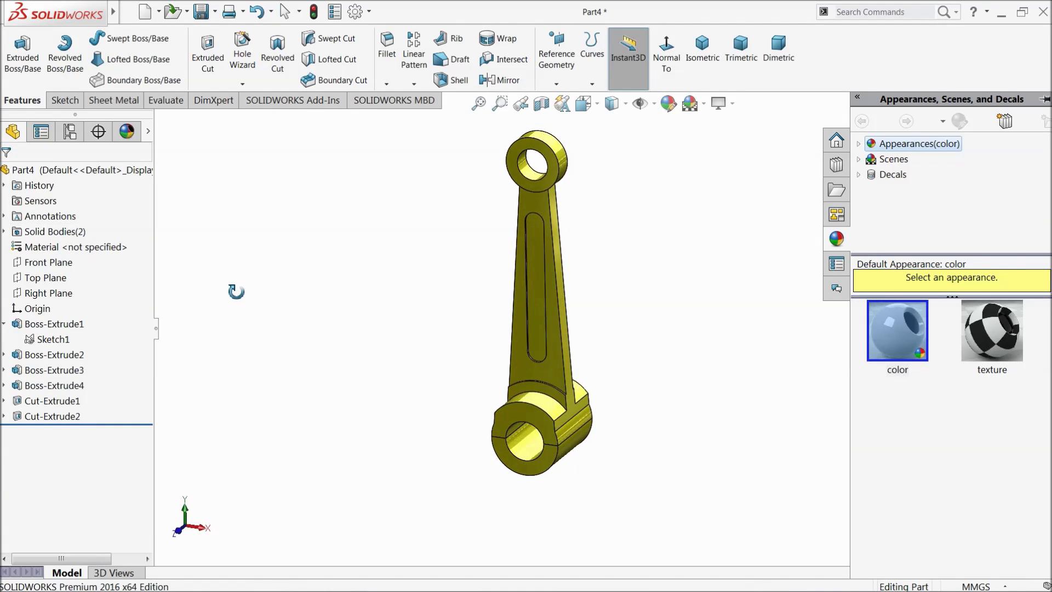
Step: Save the part with the file name '4.connecting Rod'
left_click(201, 12)
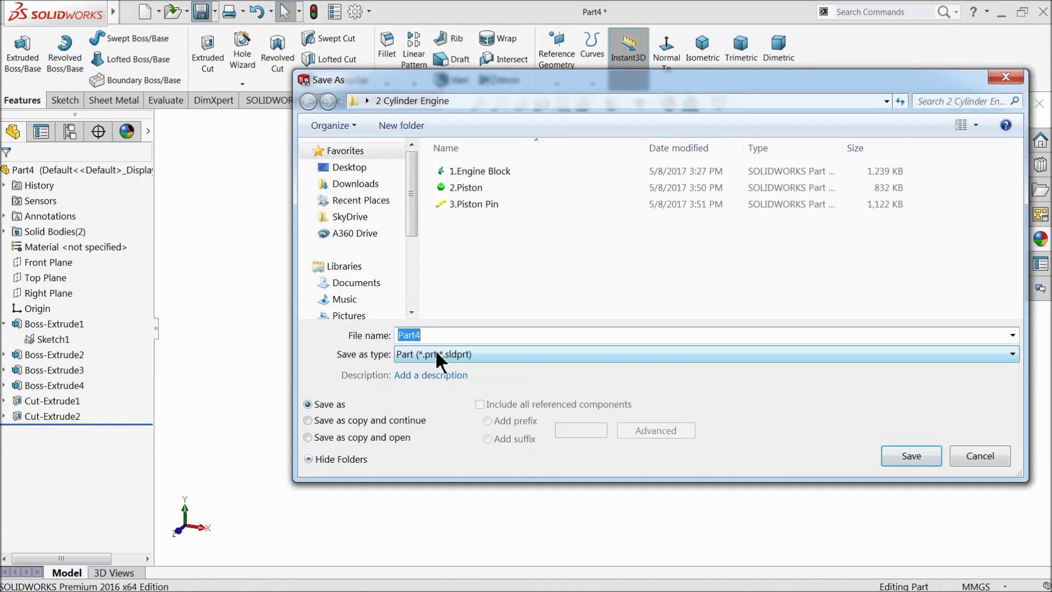
type("4.connecting Rod")
left_click(902, 462)
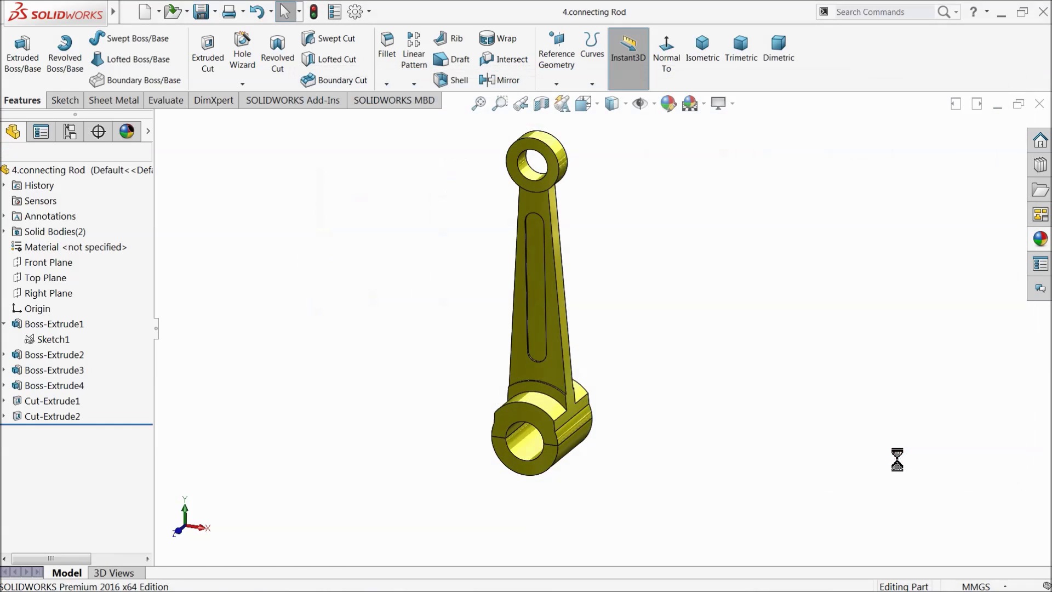
scroll(633, 364, "down", 3)
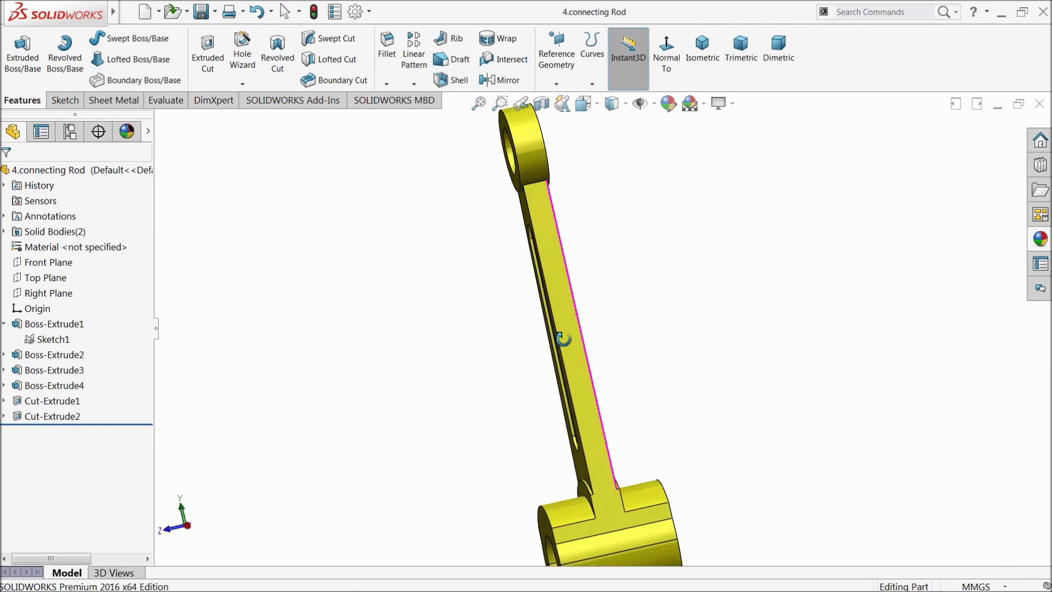